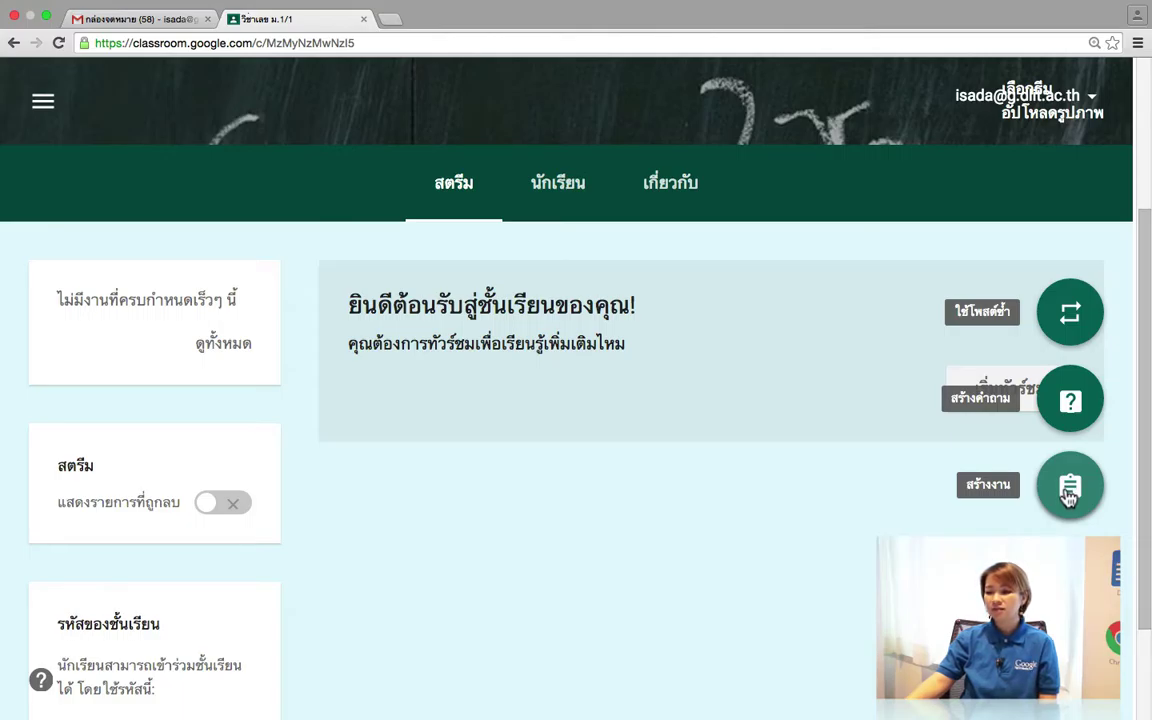
# - Create a new assignment in the class and title it "การบ้านเลข แบบง่ายๆ"
pyautogui.click(1068, 490)
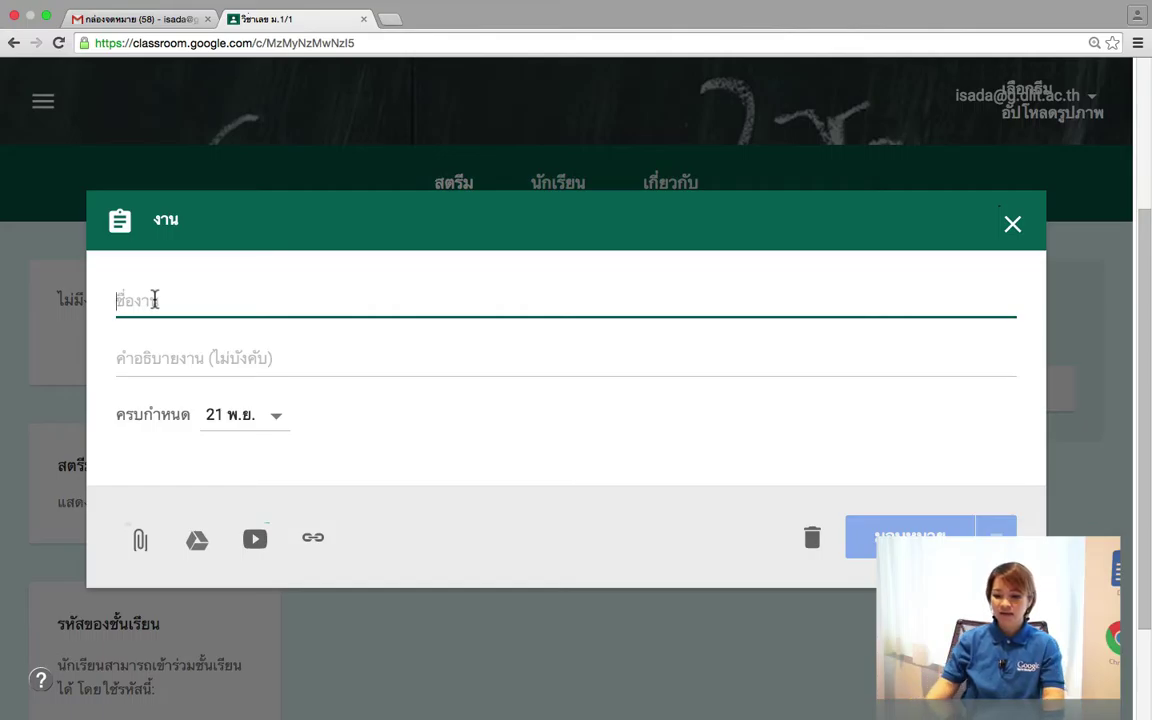
pyautogui.write('การ')
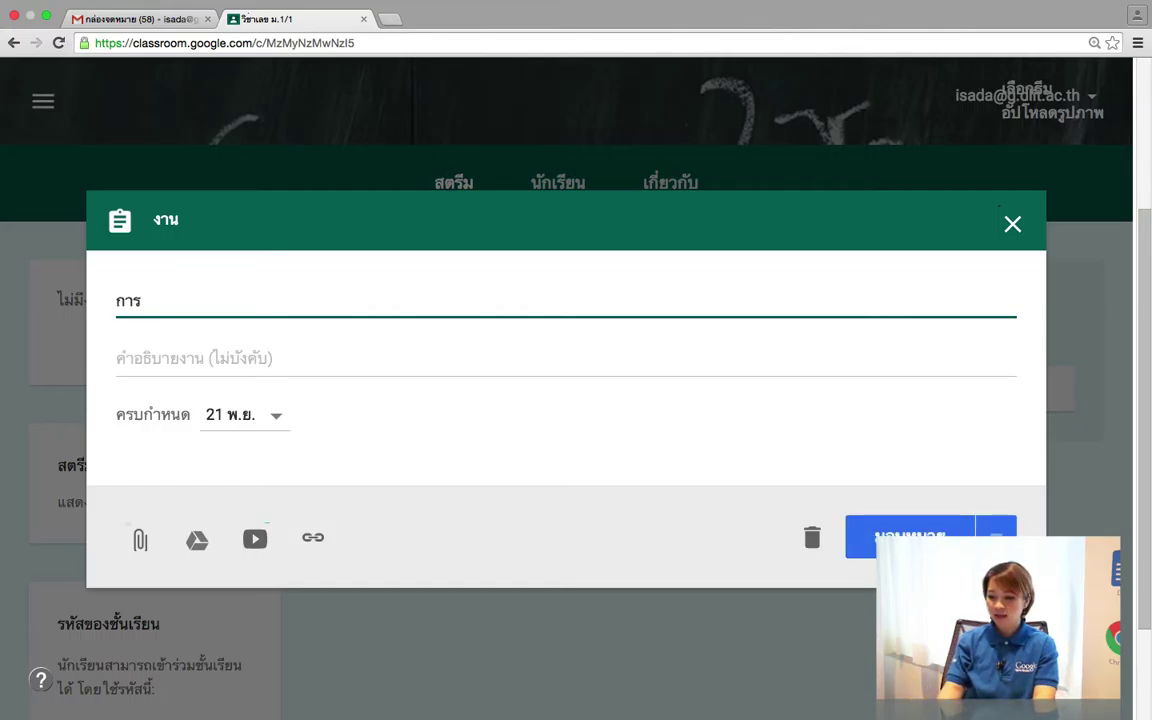
pyautogui.write('บ้านเล')
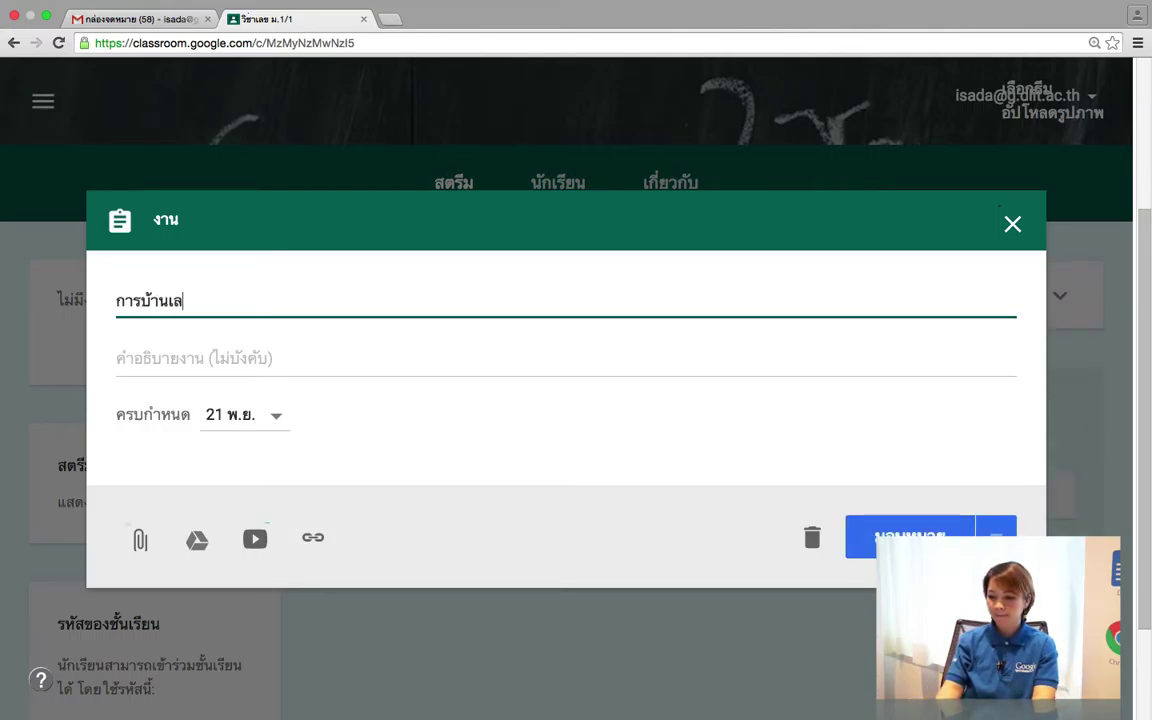
pyautogui.write('ข ')
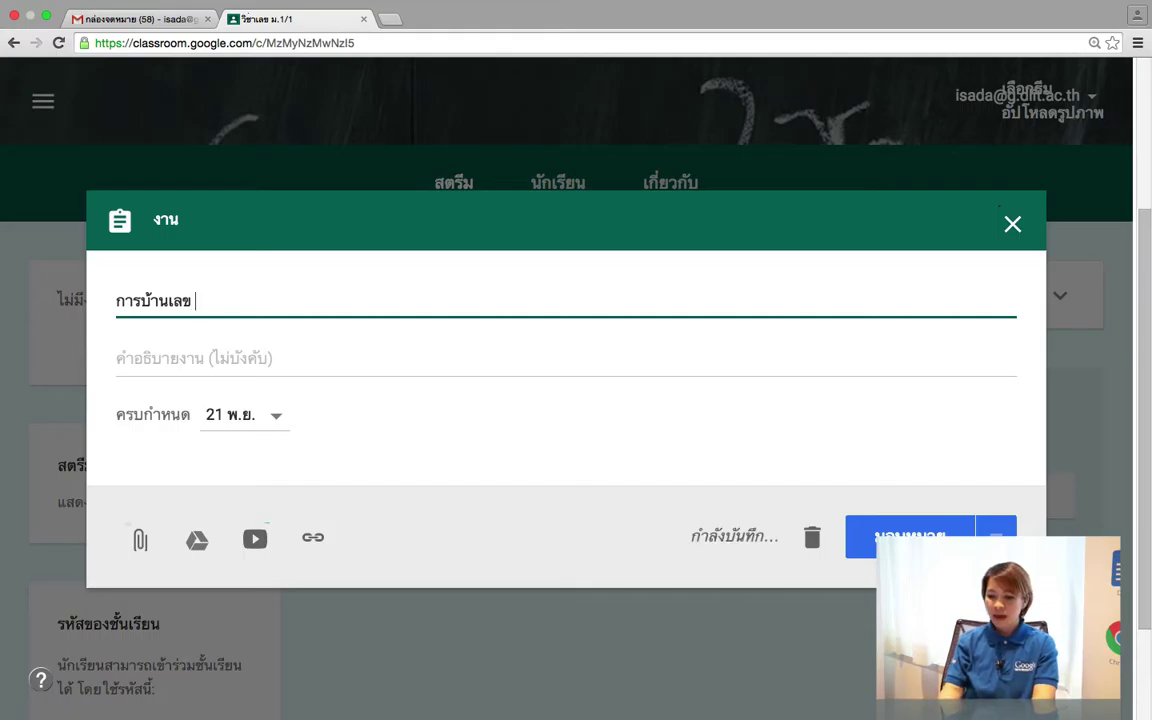
pyautogui.write('แบบ')
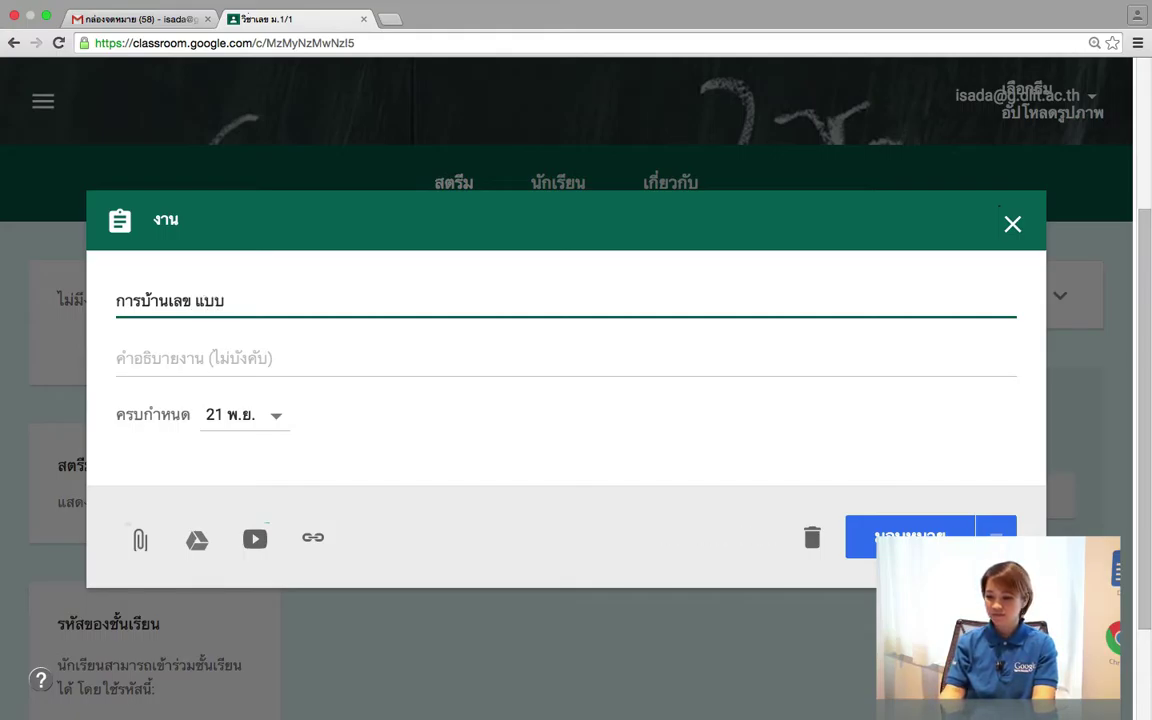
pyautogui.write('ง่ายๆ')
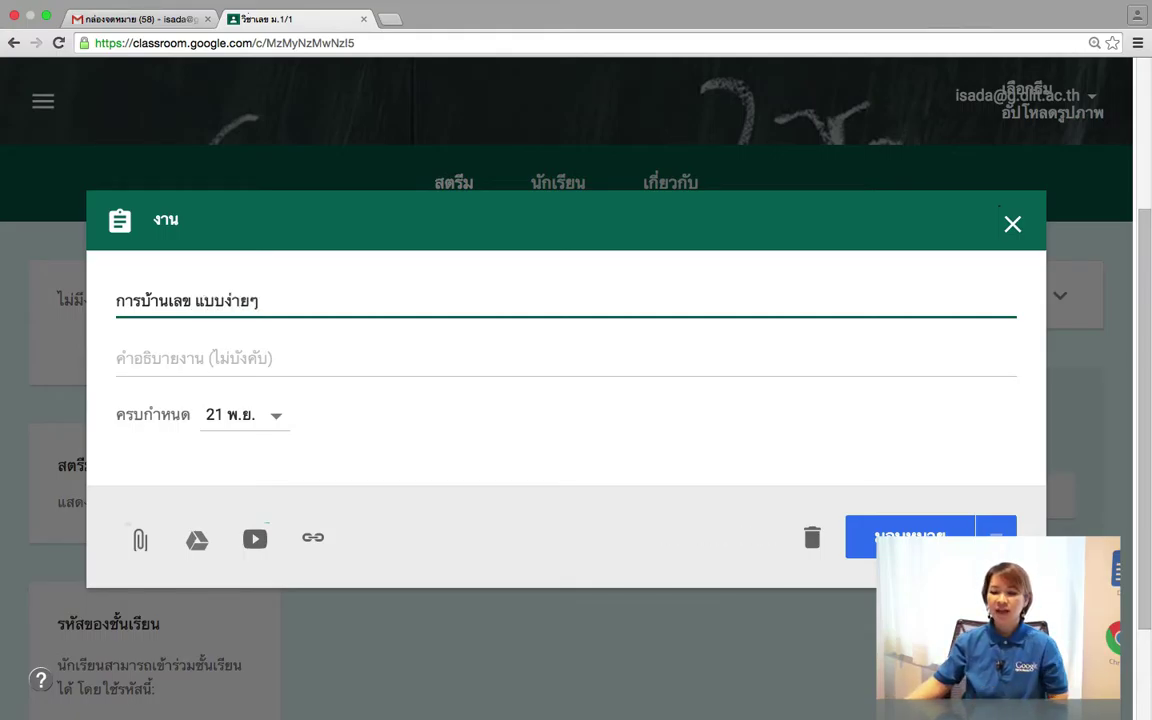
# - Add "ใบงานที่ 1" in front of the existing assignment title
pyautogui.moveTo(262, 301); pyautogui.dragTo(113, 301)
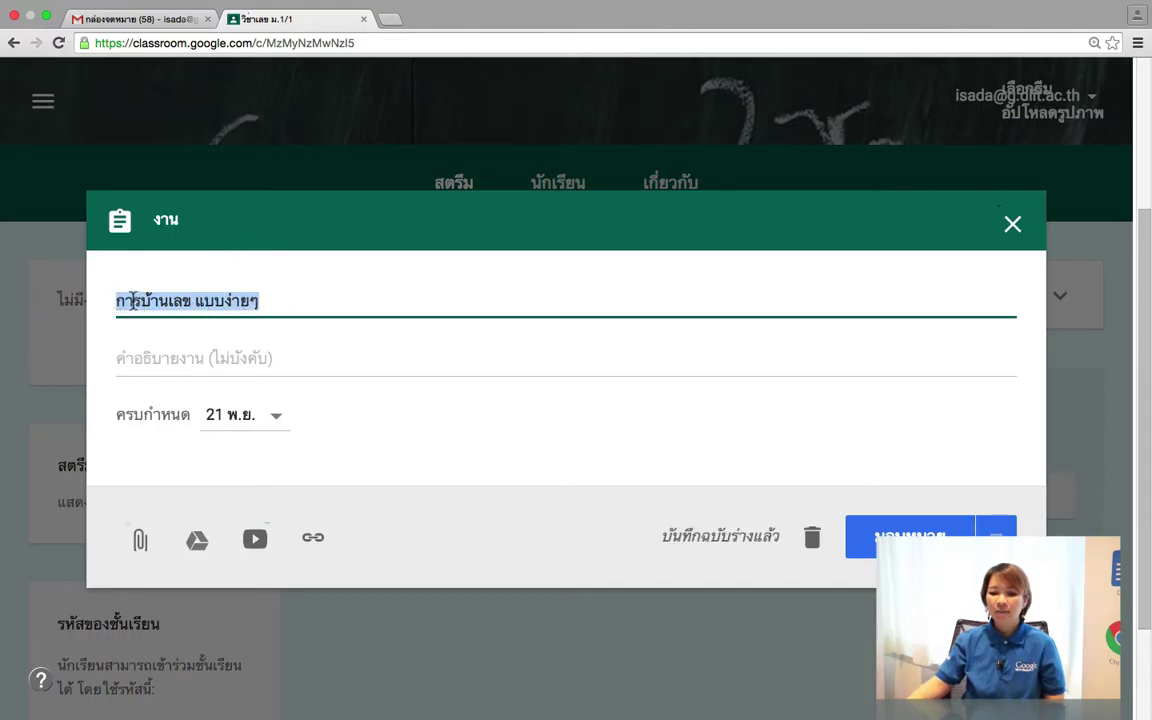
pyautogui.click(117, 300)
pyautogui.write('ใบ')
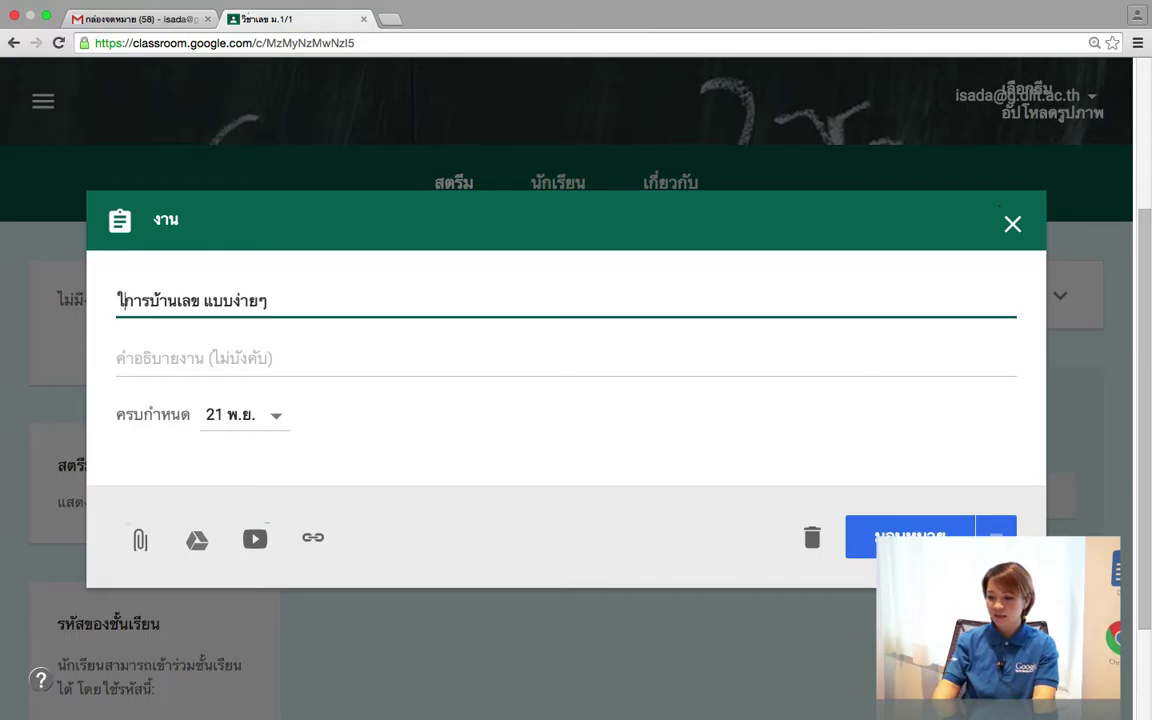
pyautogui.write('งานที่')
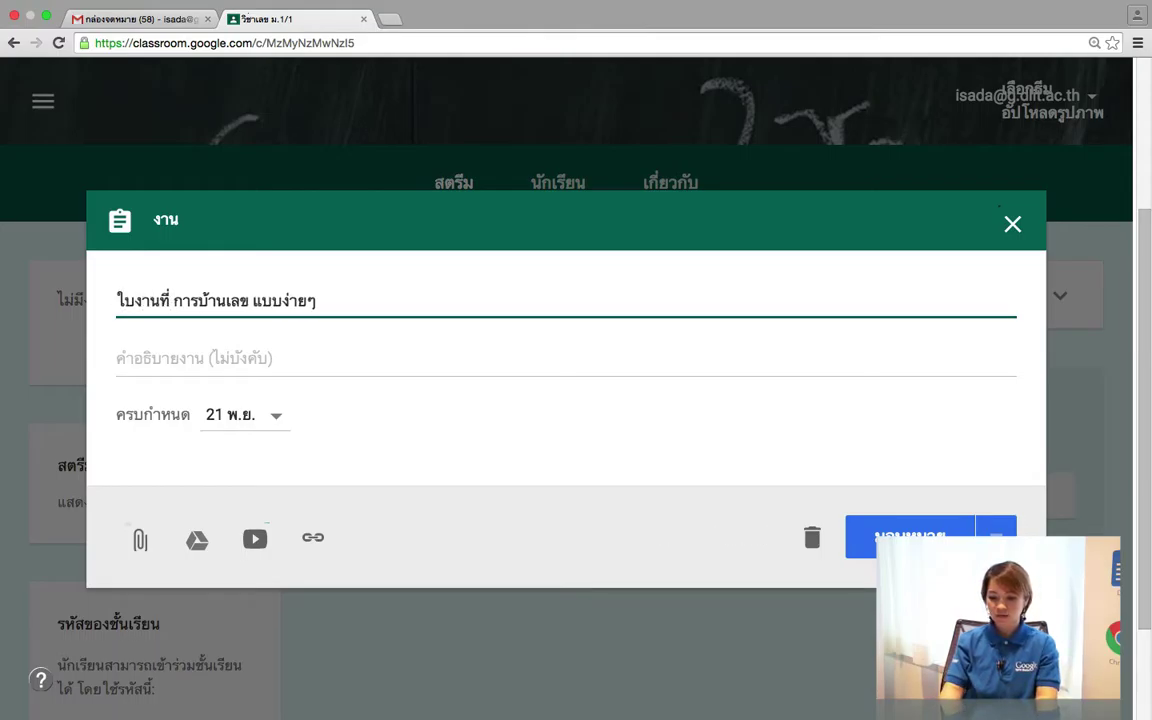
pyautogui.write(' 1')
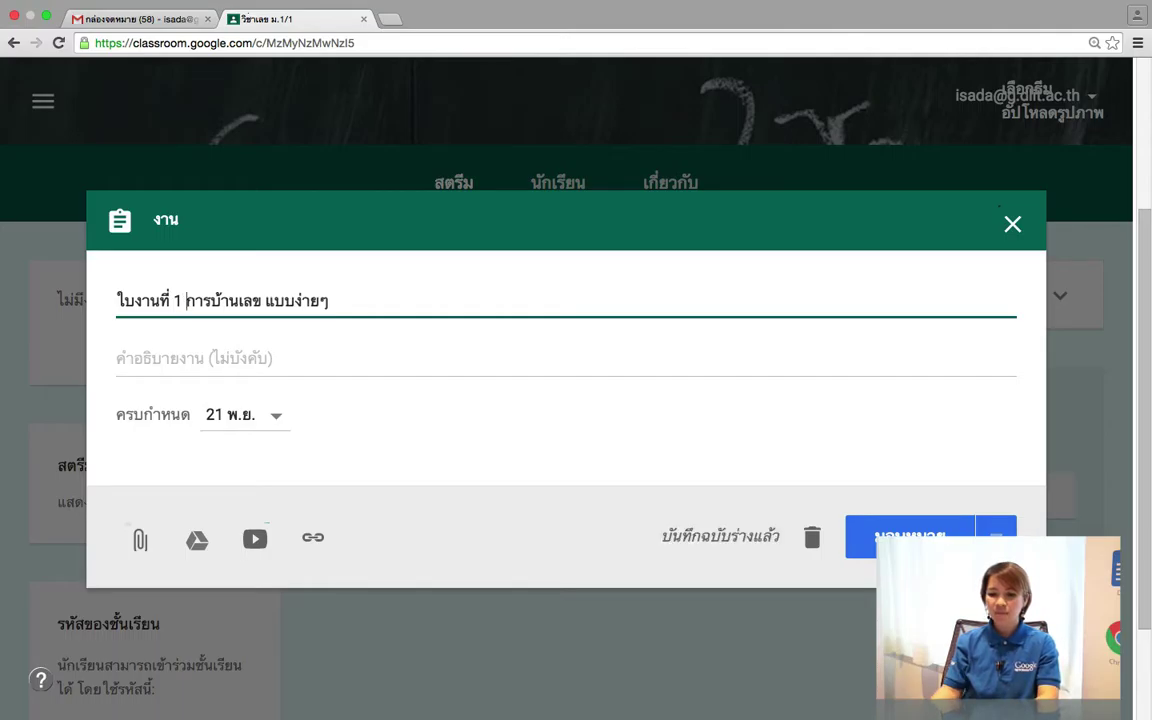
# - Move the words "แบบง่ายๆ" from the end of the assignment title into the description
pyautogui.click(129, 352)
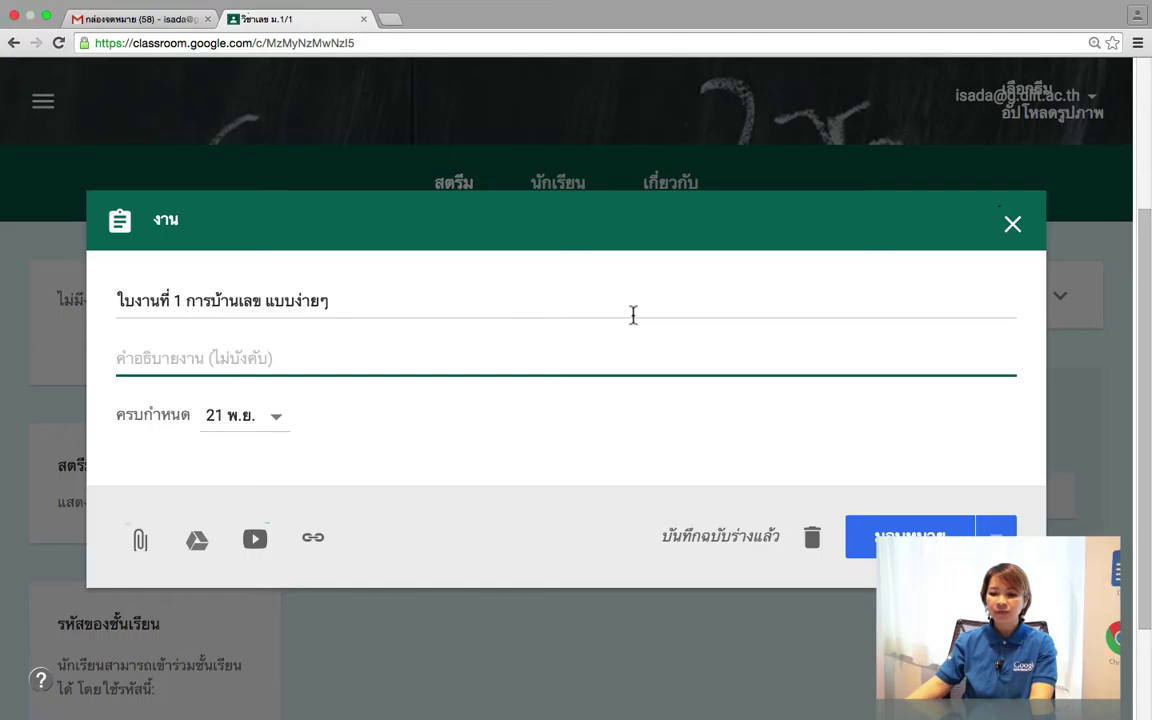
pyautogui.click(350, 302)
pyautogui.moveTo(350, 302); pyautogui.dragTo(268, 309)
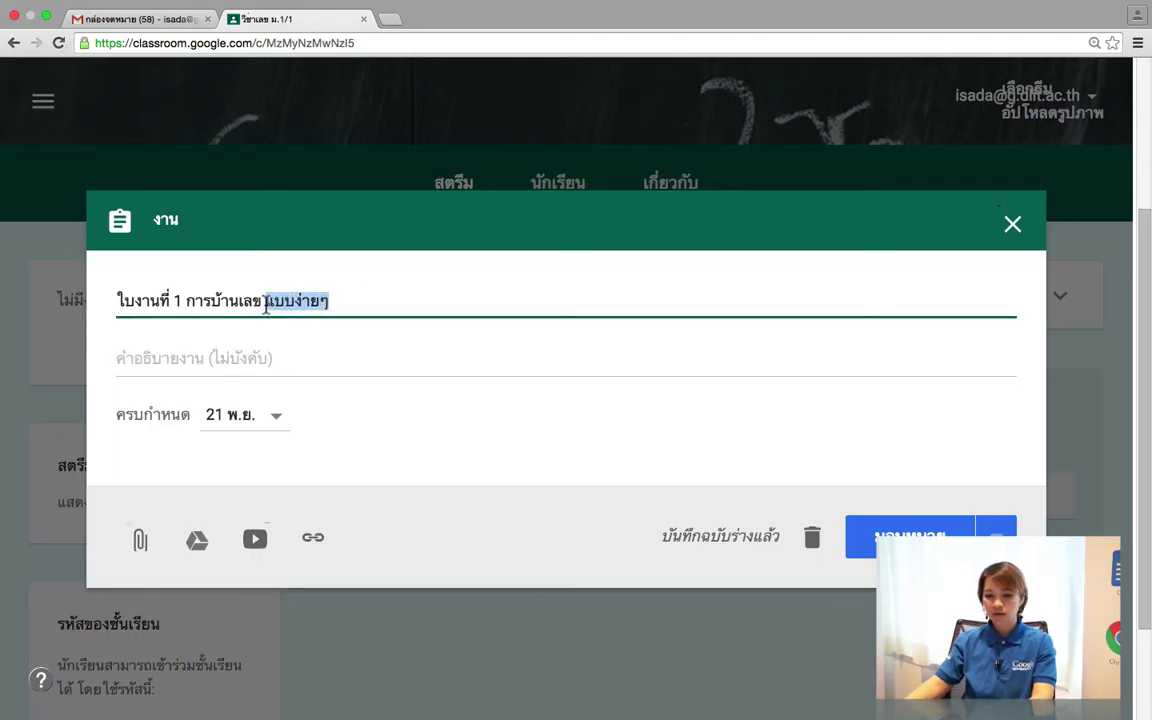
pyautogui.press('super+x')
pyautogui.click(200, 356)
pyautogui.press('super+v')
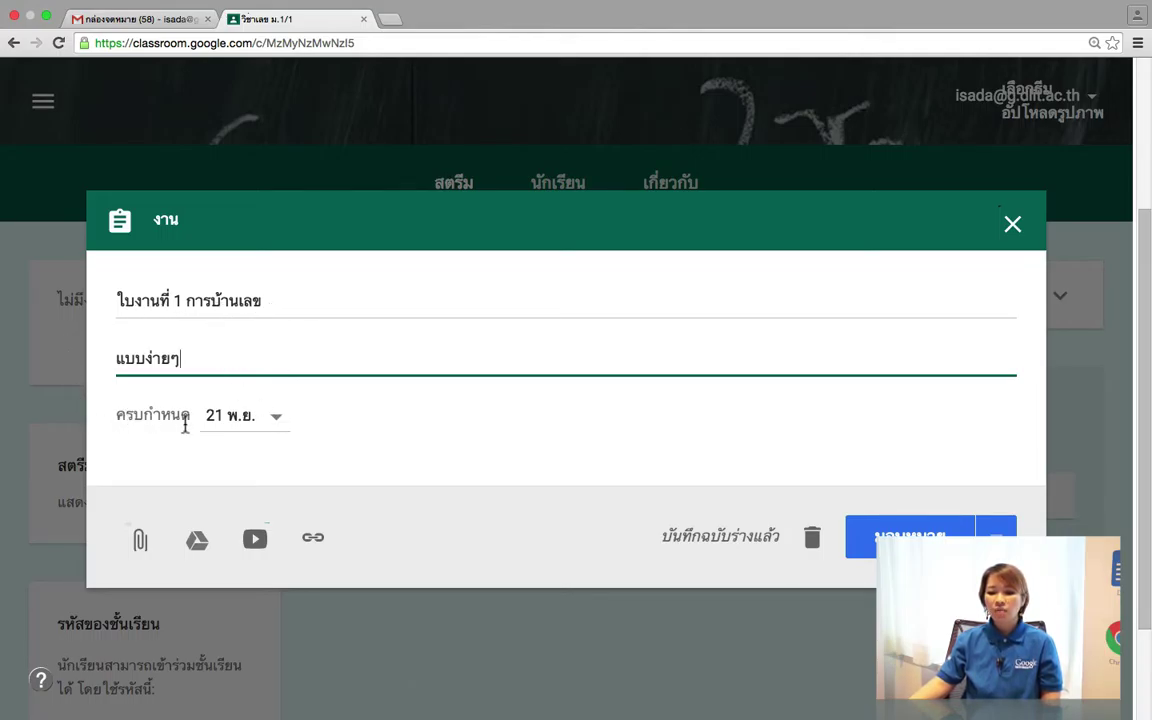
# - Set the assignment's due date to 23 November 2015
pyautogui.click(274, 424)
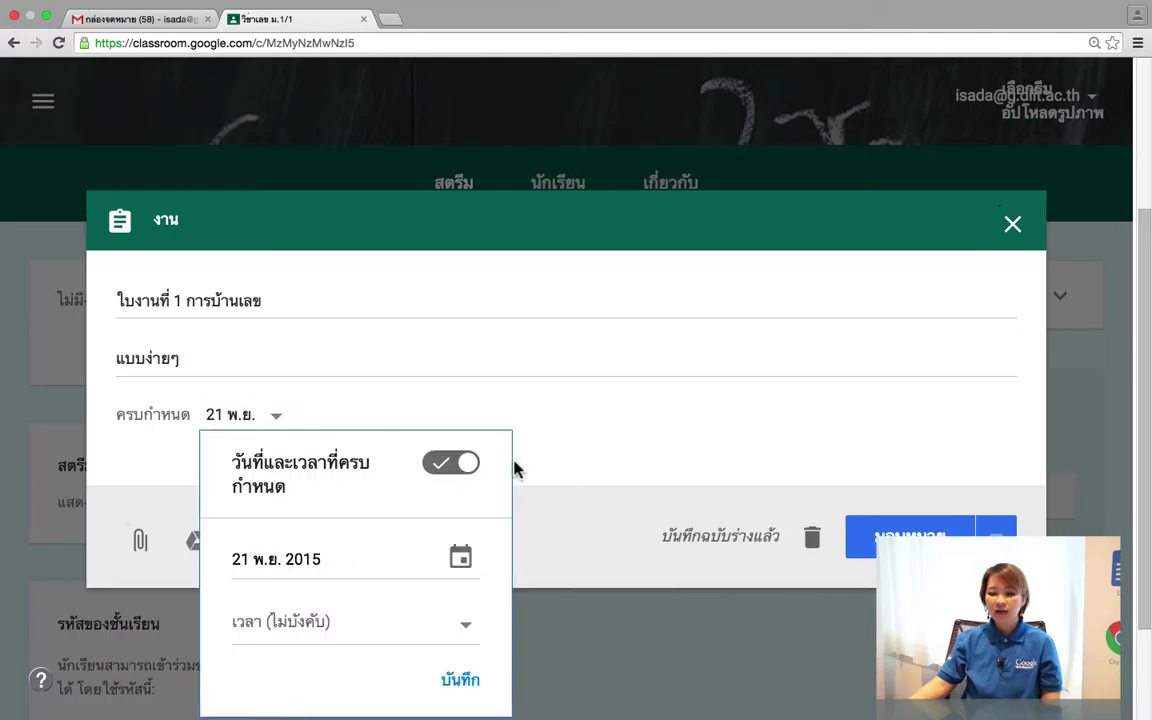
pyautogui.scroll(-1, 518, 470)
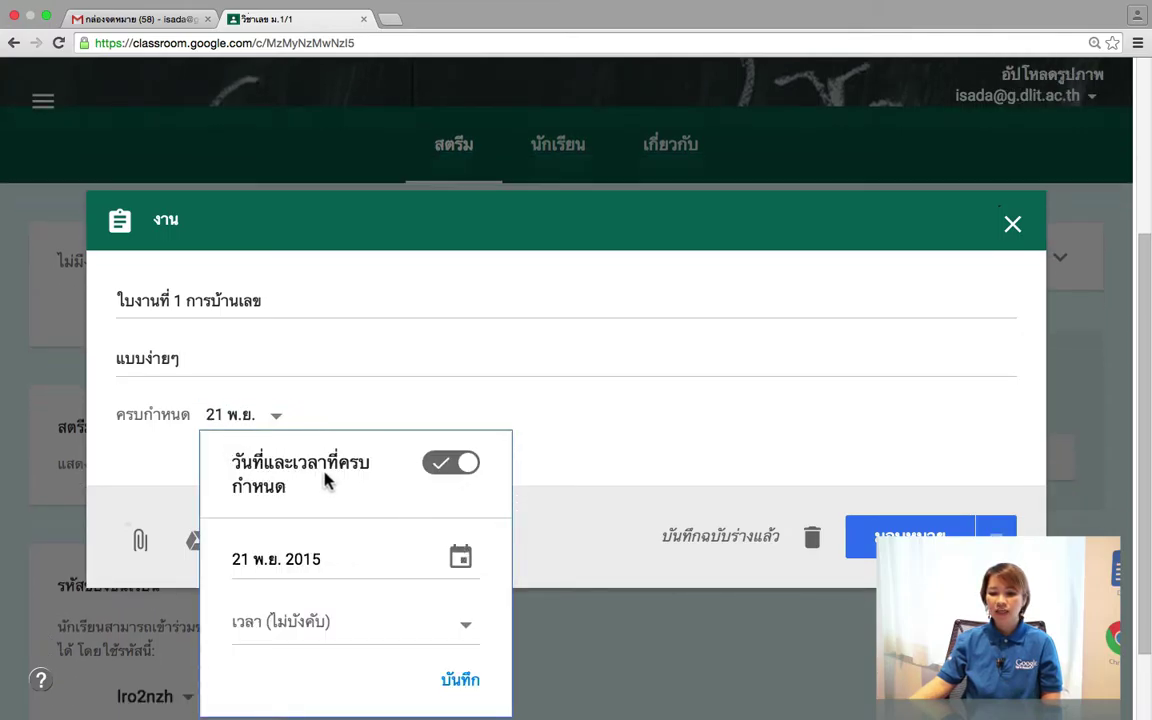
pyautogui.click(460, 557)
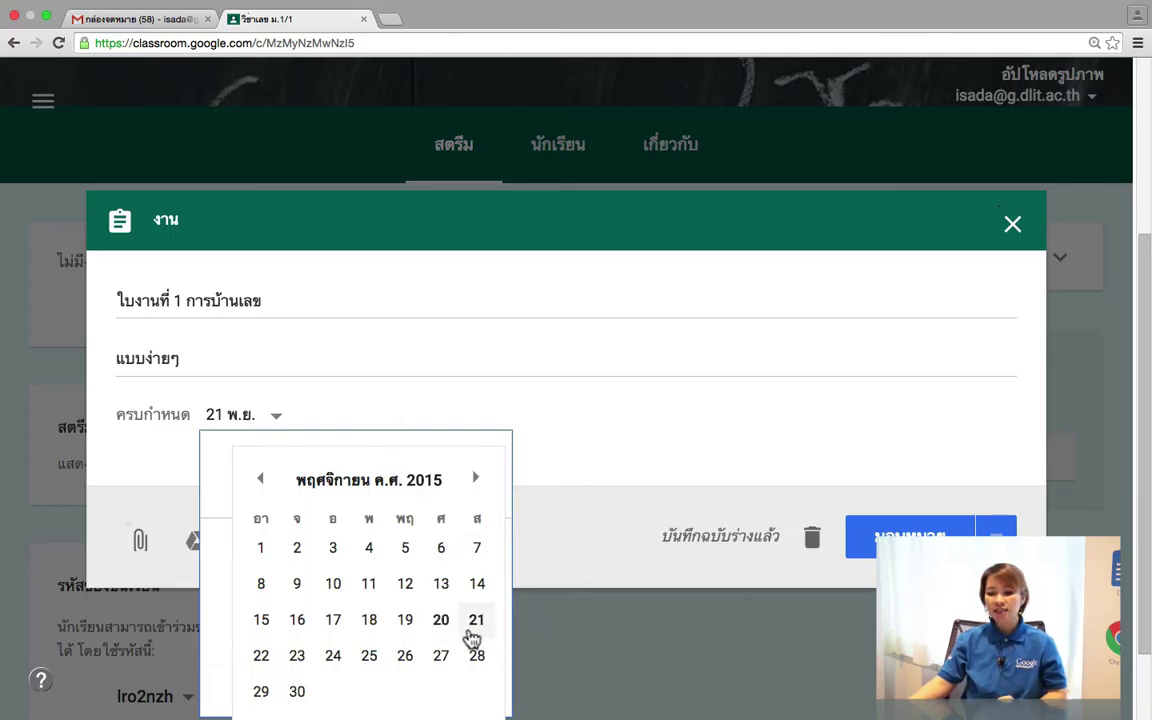
pyautogui.click(299, 664)
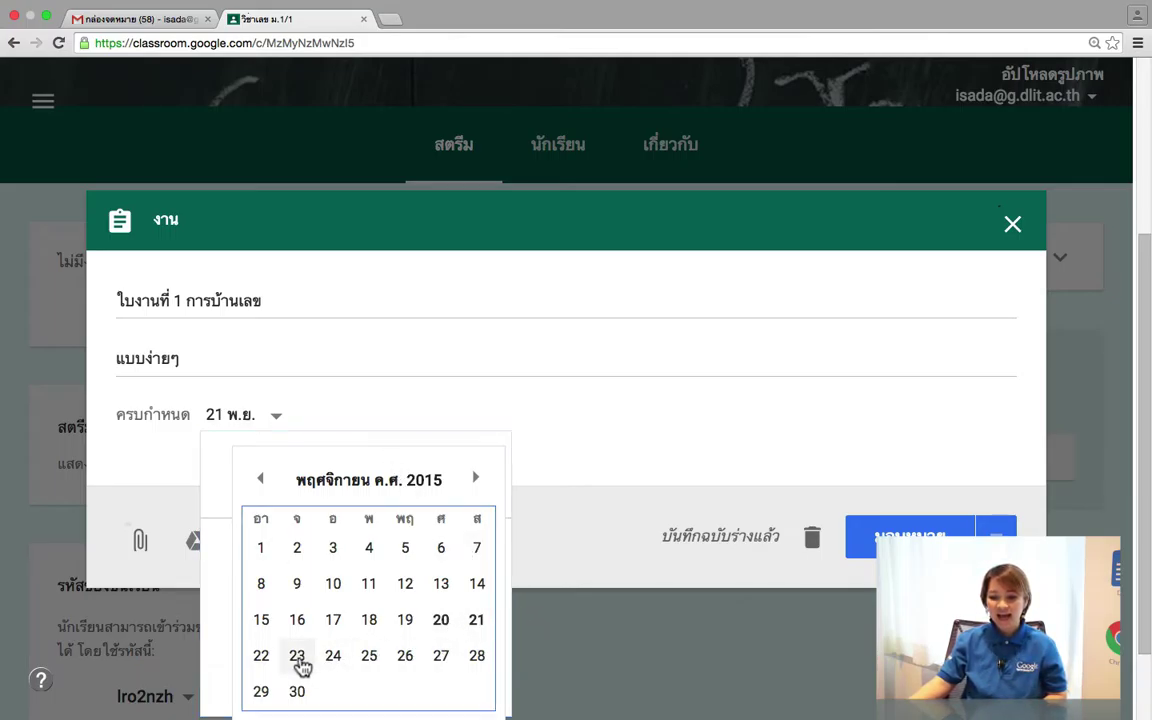
pyautogui.click(297, 657)
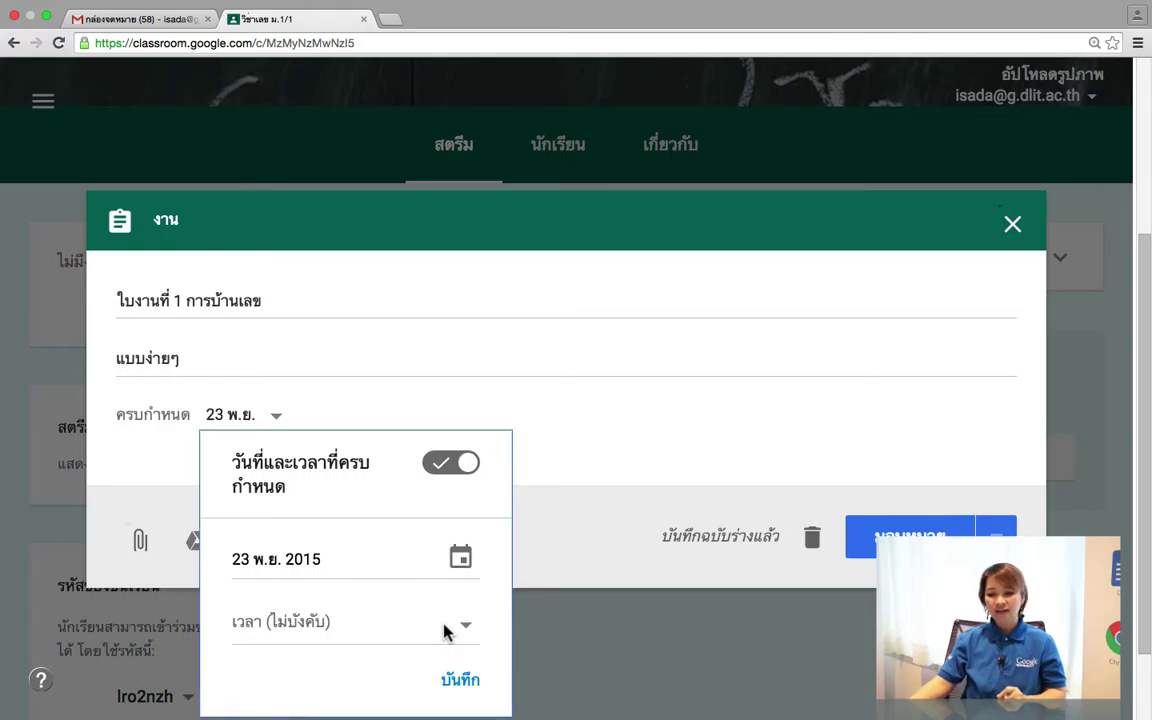
# - Add a due time to the assignment and set it to 23:00
pyautogui.click(445, 630)
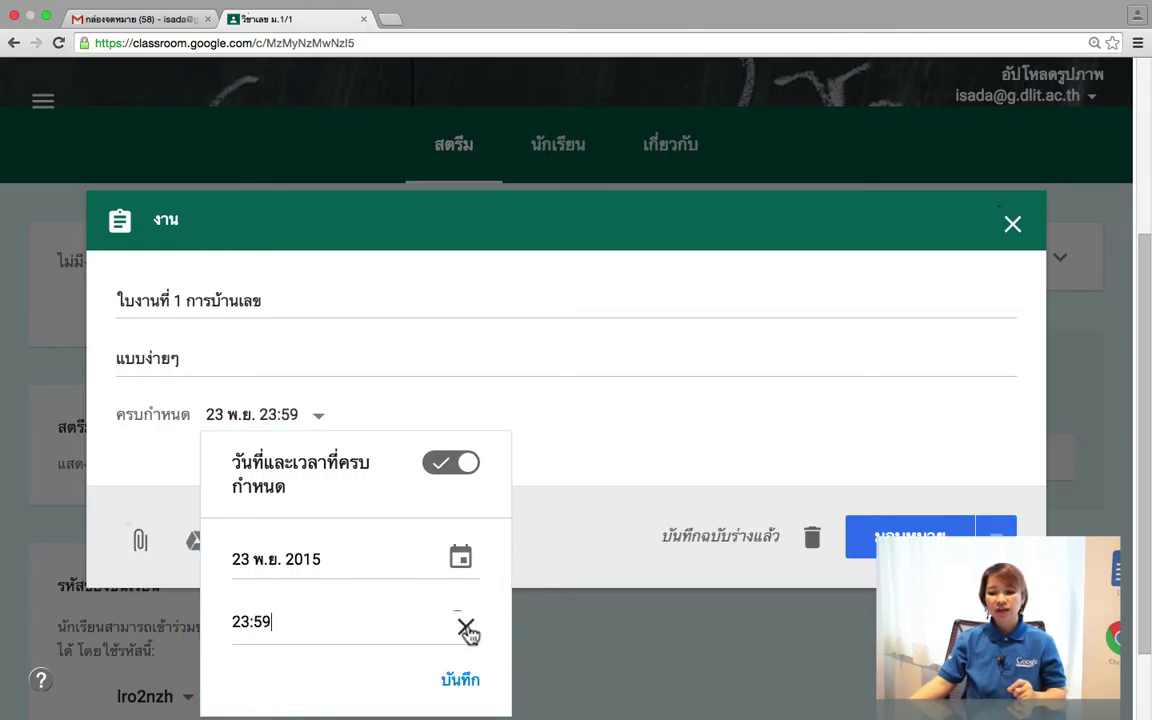
pyautogui.click(283, 623)
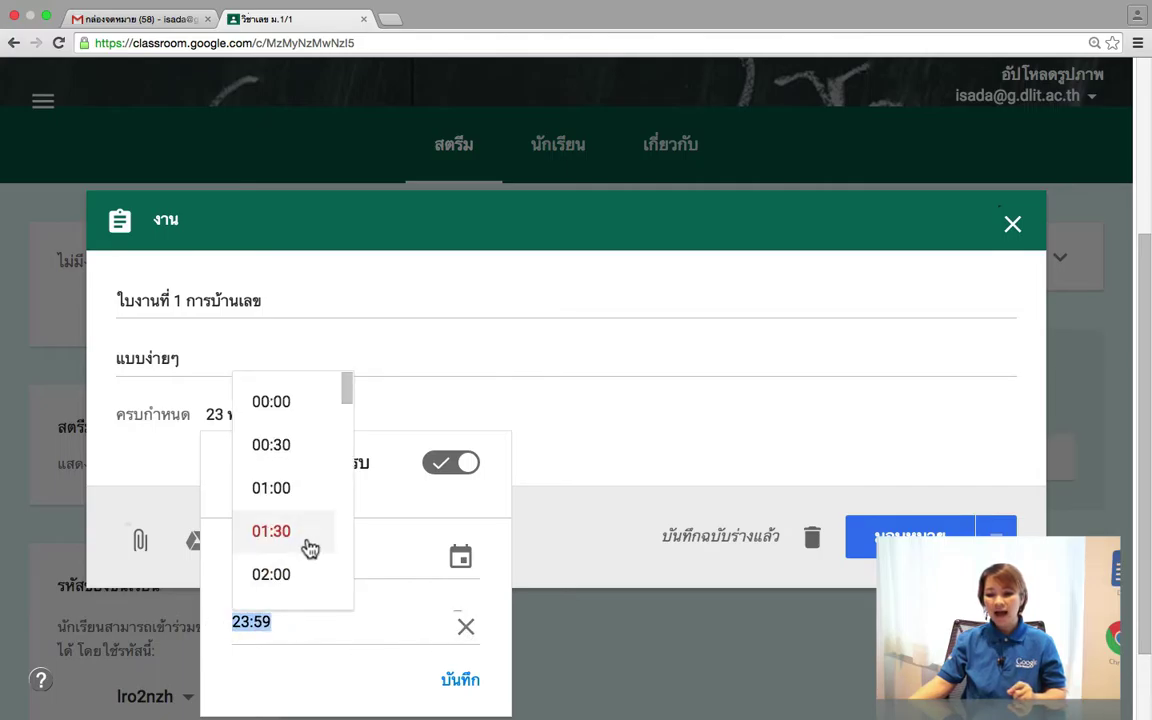
pyautogui.scroll(-3, 305, 545)
pyautogui.scroll(-10, 300, 542)
pyautogui.scroll(3, 290, 542)
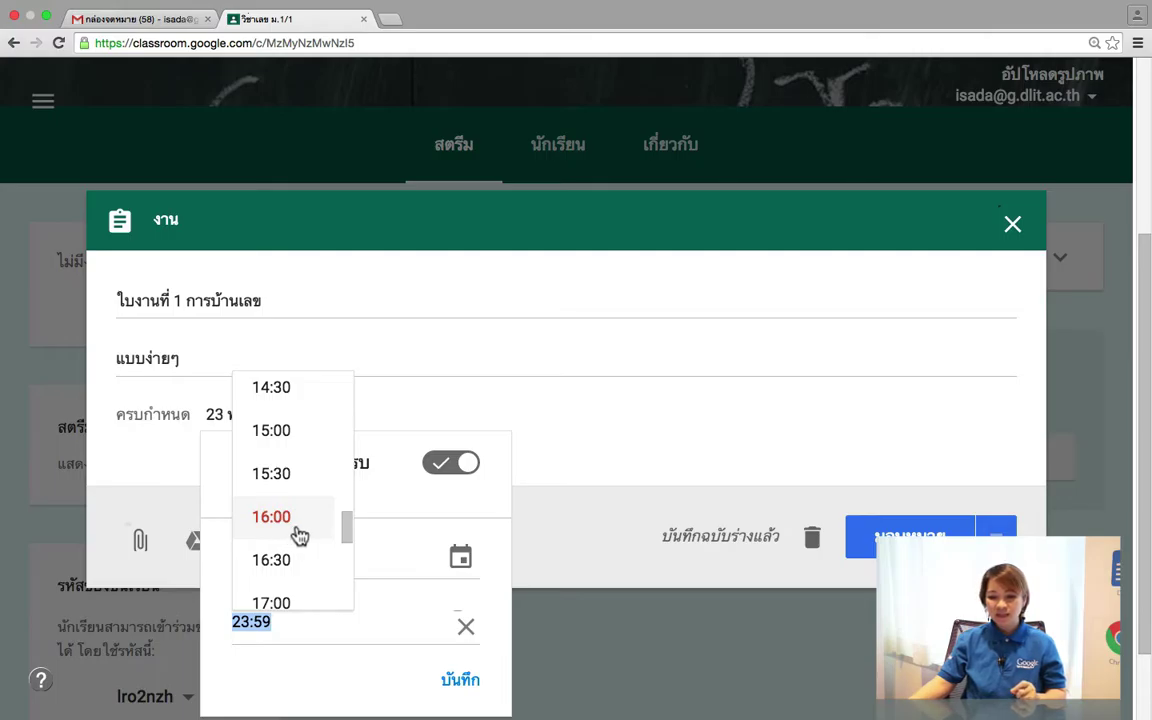
pyautogui.scroll(-4, 297, 543)
pyautogui.scroll(-3, 297, 543)
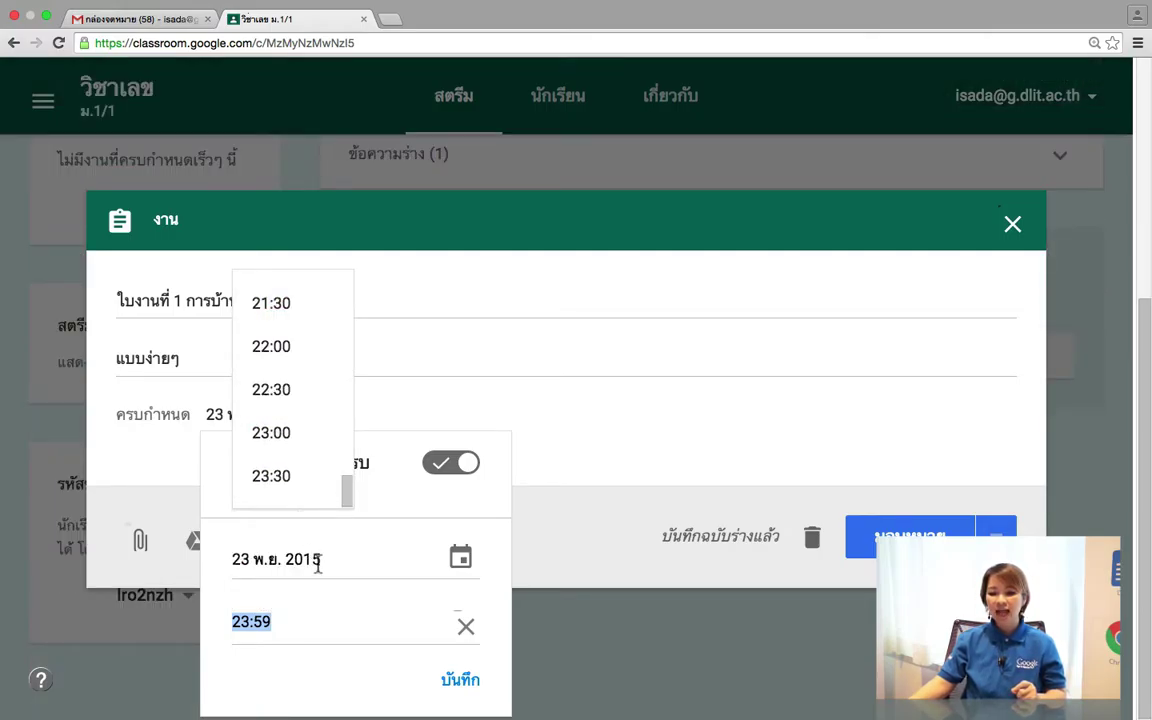
pyautogui.click(288, 438)
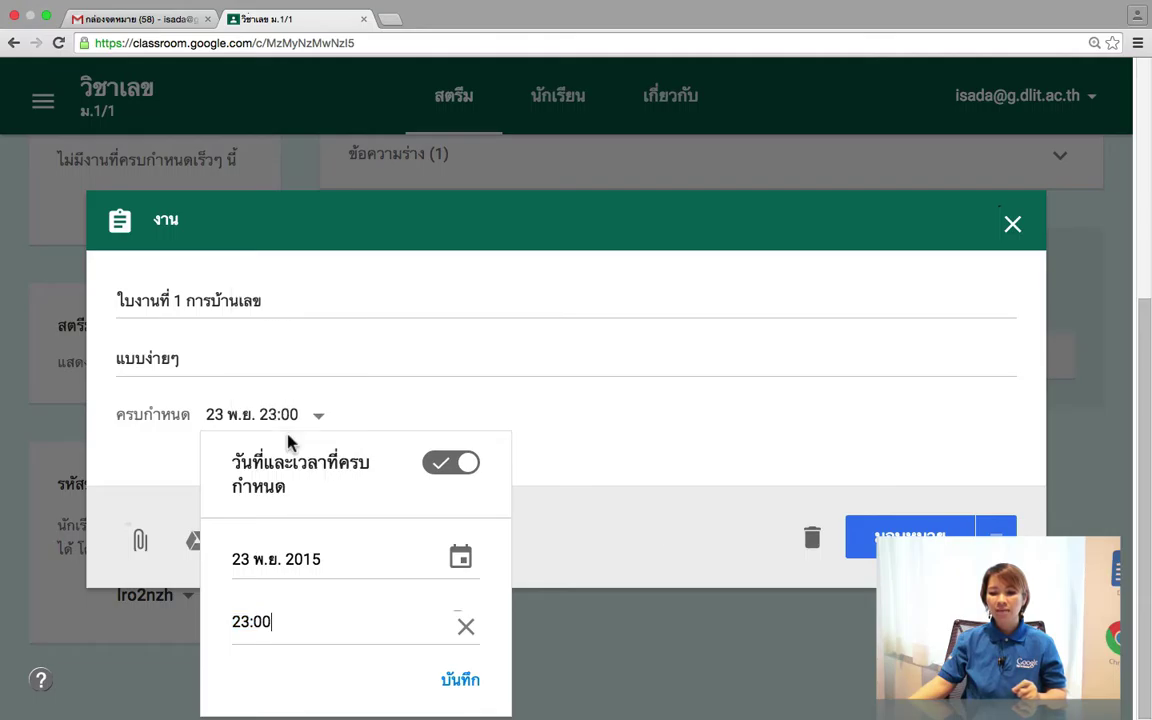
# - Reset the assignment's due time, choose 16:00 instead and save the due date settings
pyautogui.click(466, 630)
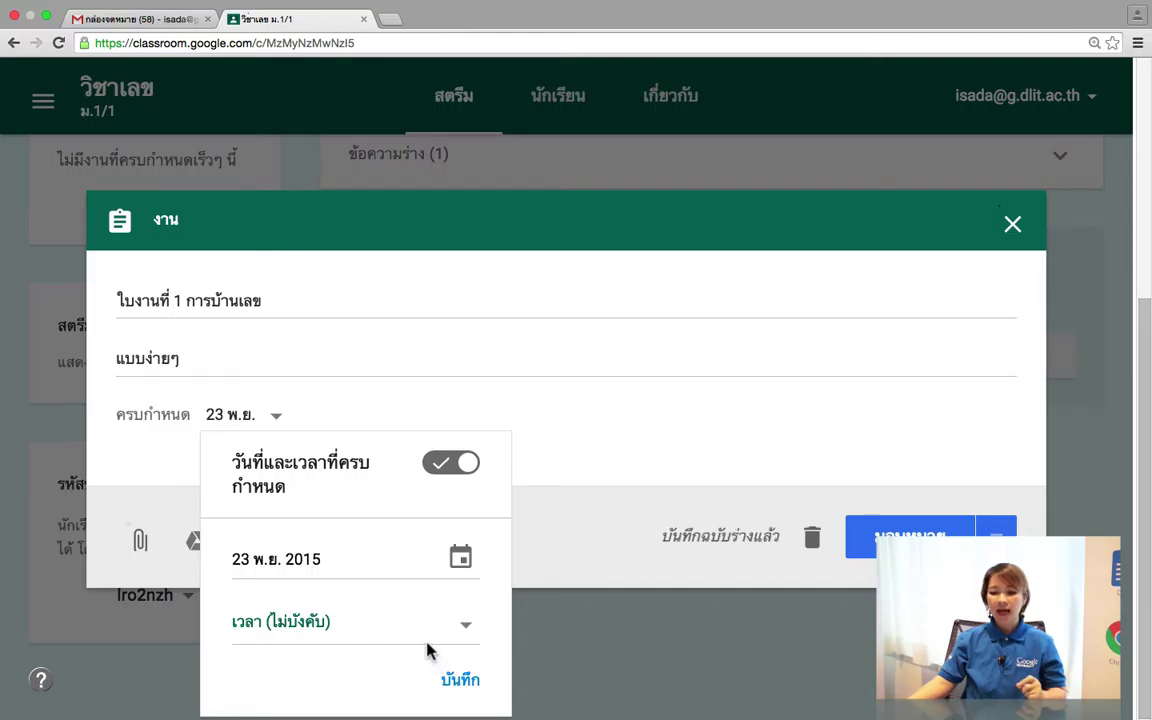
pyautogui.click(465, 630)
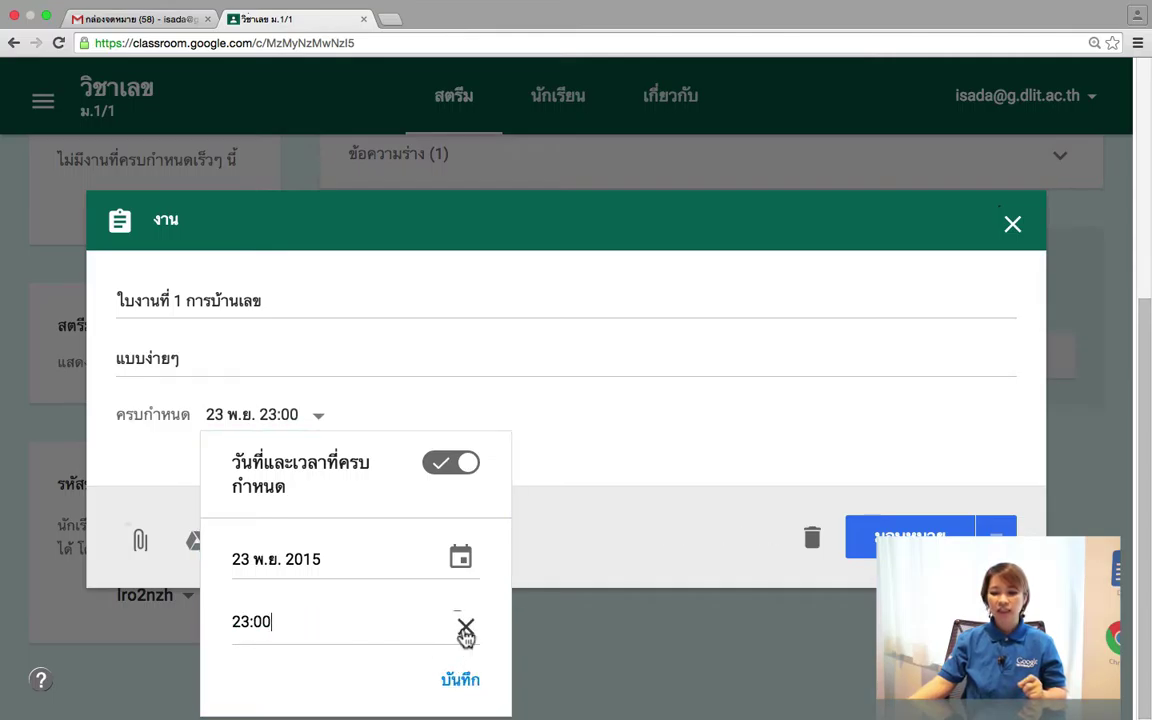
pyautogui.click(246, 621)
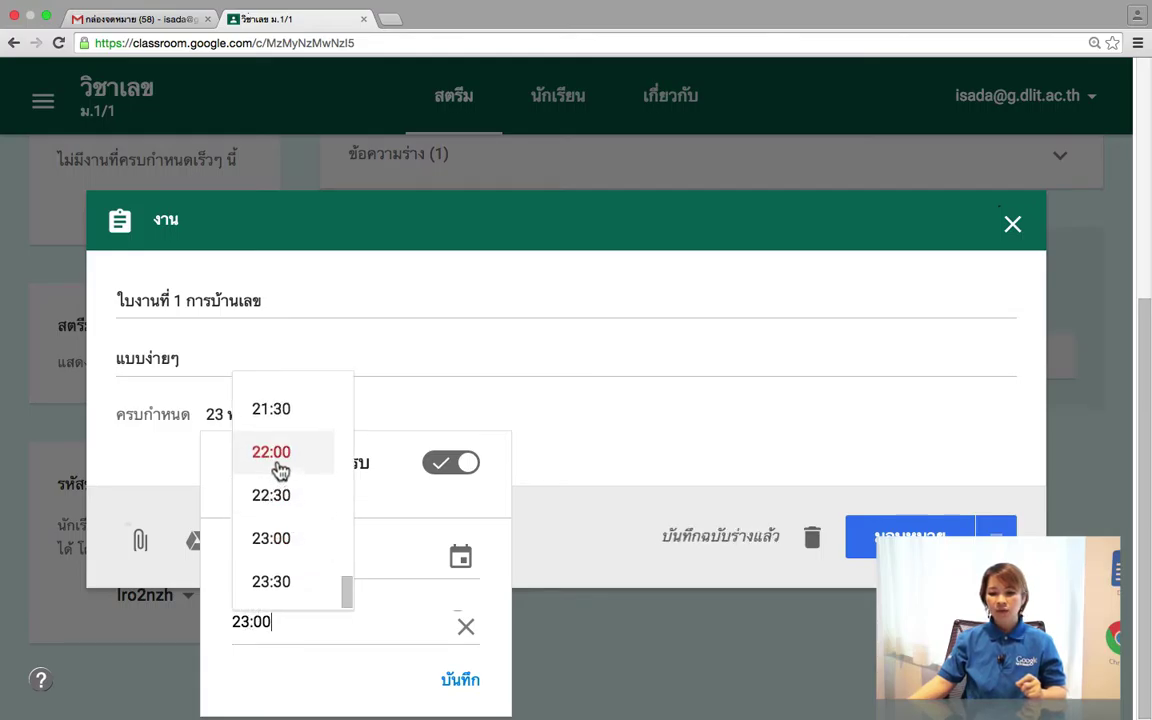
pyautogui.scroll(10, 278, 470)
pyautogui.scroll(12, 278, 470)
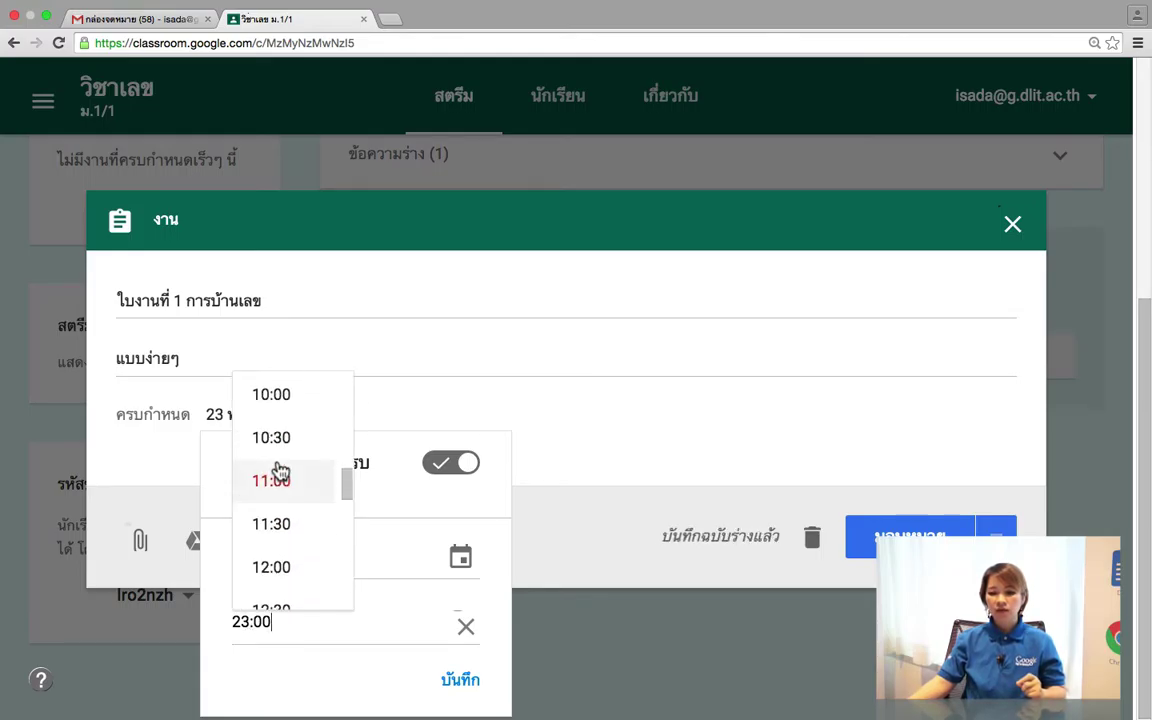
pyautogui.scroll(-5, 278, 470)
pyautogui.scroll(-5, 278, 470)
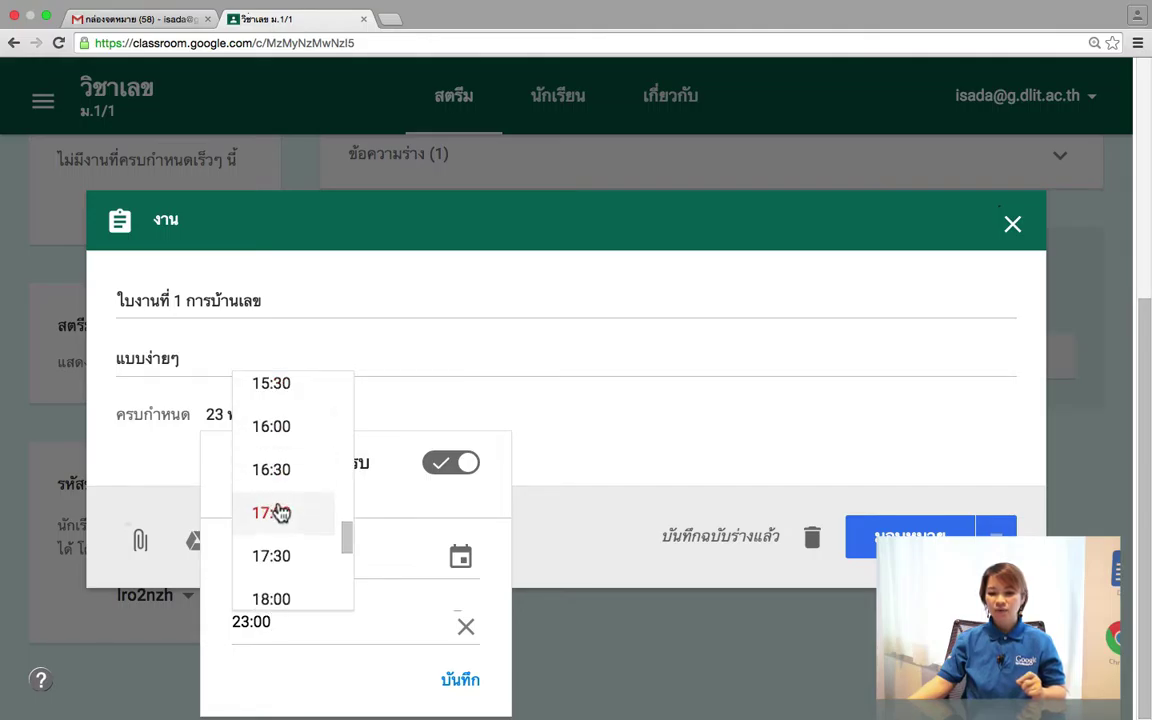
pyautogui.click(274, 428)
pyautogui.click(462, 682)
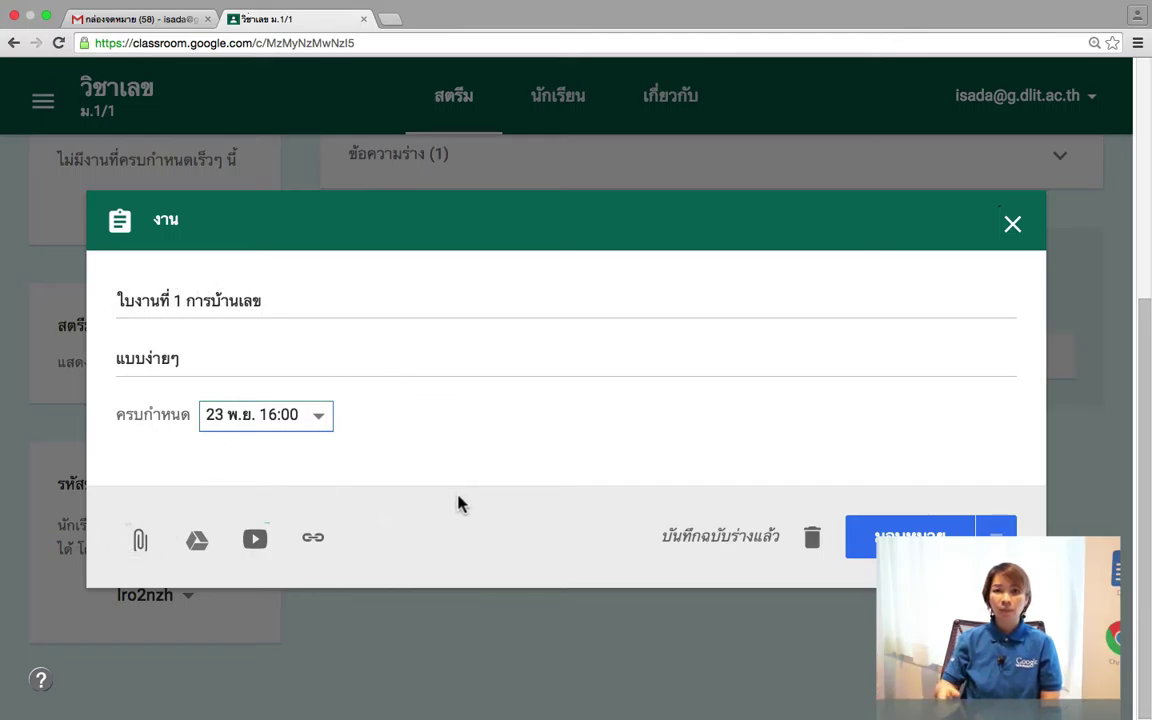
# - Attach the document "การบ้านที่ 1: คณิตคิดสนุก" from Google Drive to the assignment
pyautogui.click(200, 540)
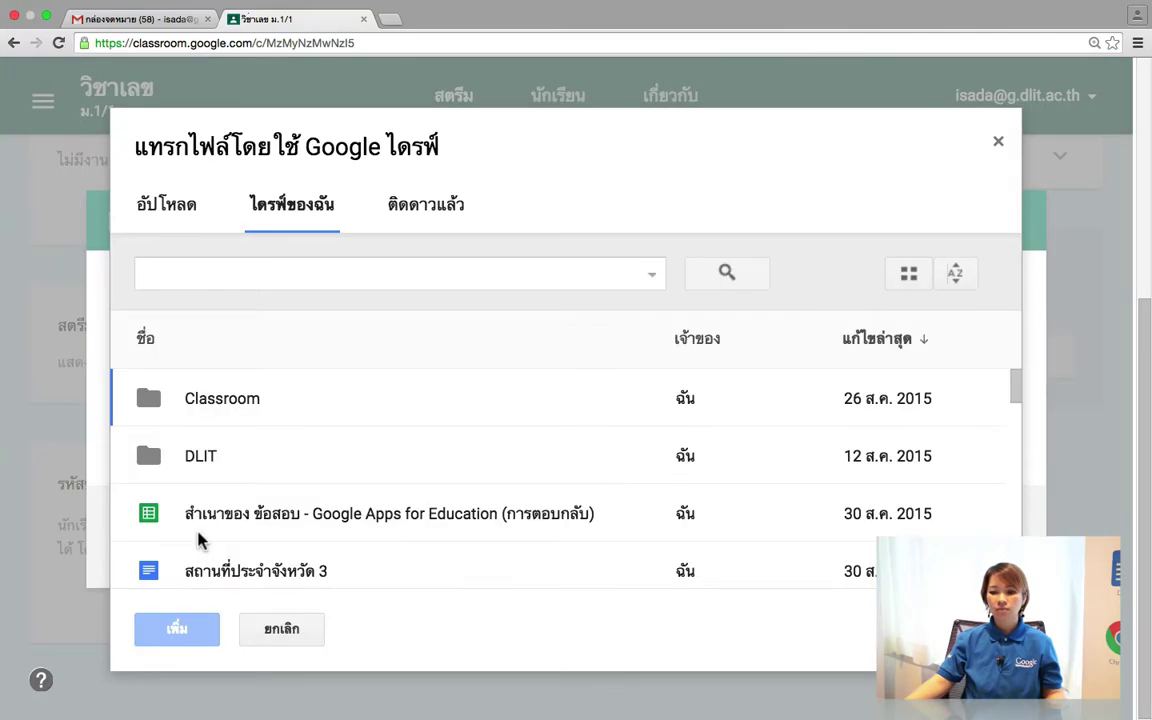
pyautogui.scroll(-1, 458, 437)
pyautogui.scroll(-5, 452, 438)
pyautogui.scroll(-6, 452, 440)
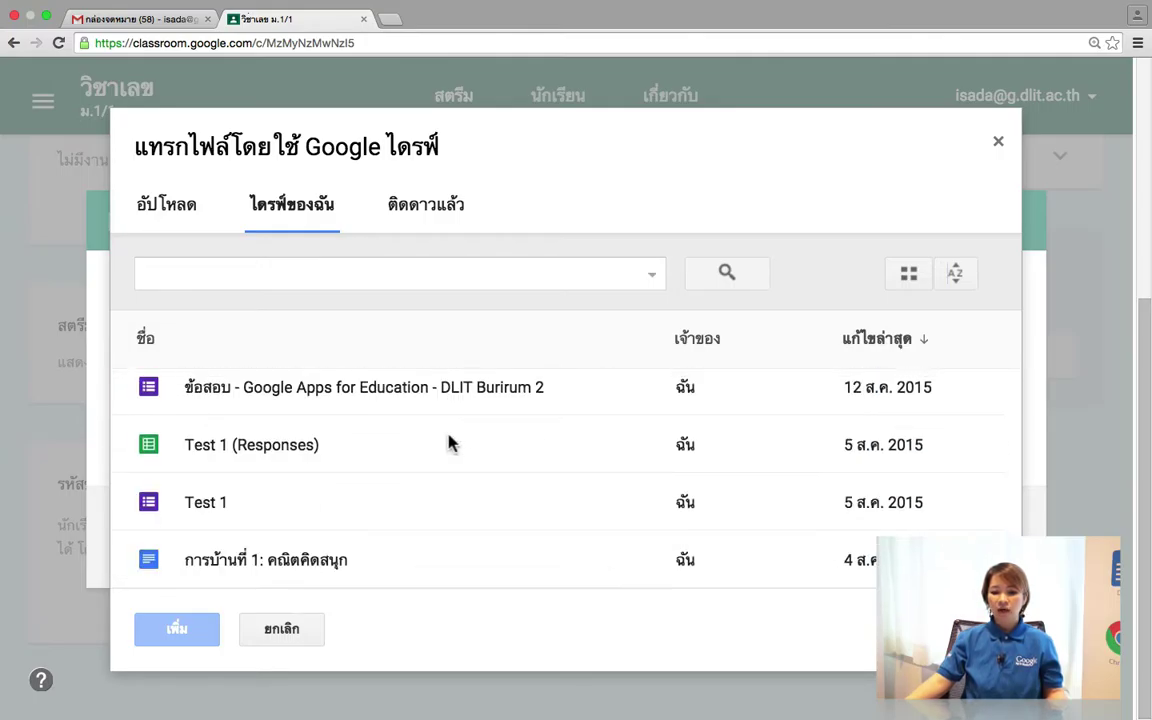
pyautogui.doubleClick(238, 563)
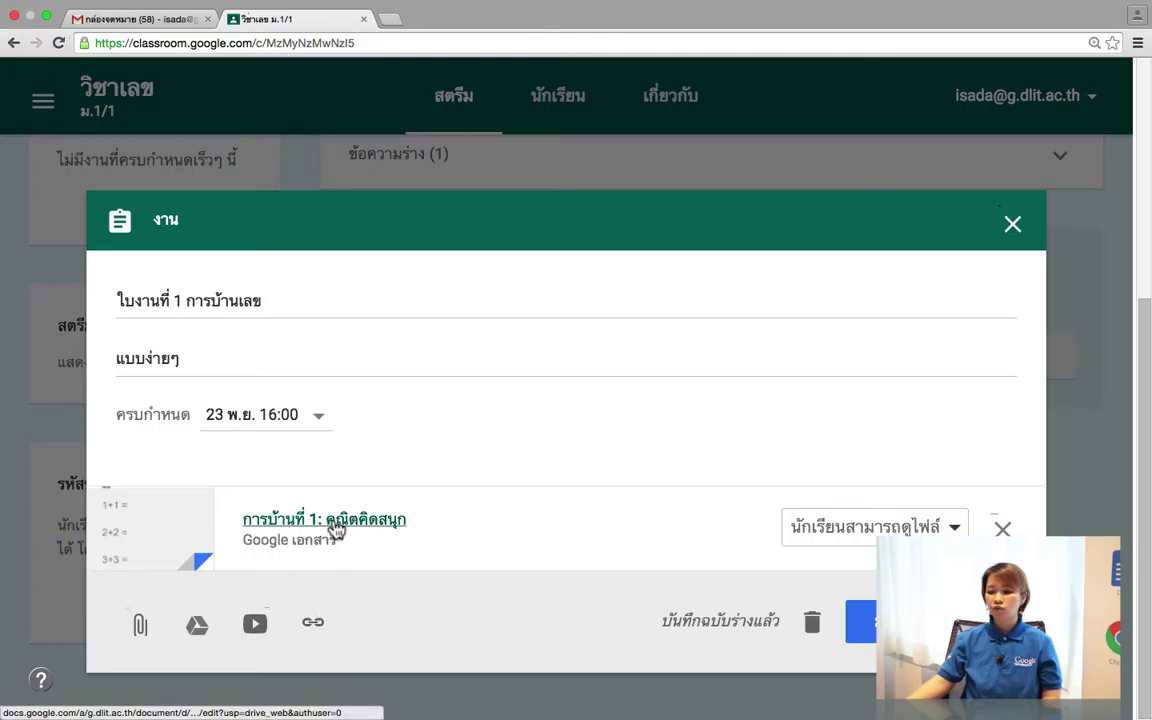
# - Set the attached document to make a copy for each student (ทำสำเนาสำหรับนักเรียนแต่ละคน) and assign the work to the class
pyautogui.click(955, 528)
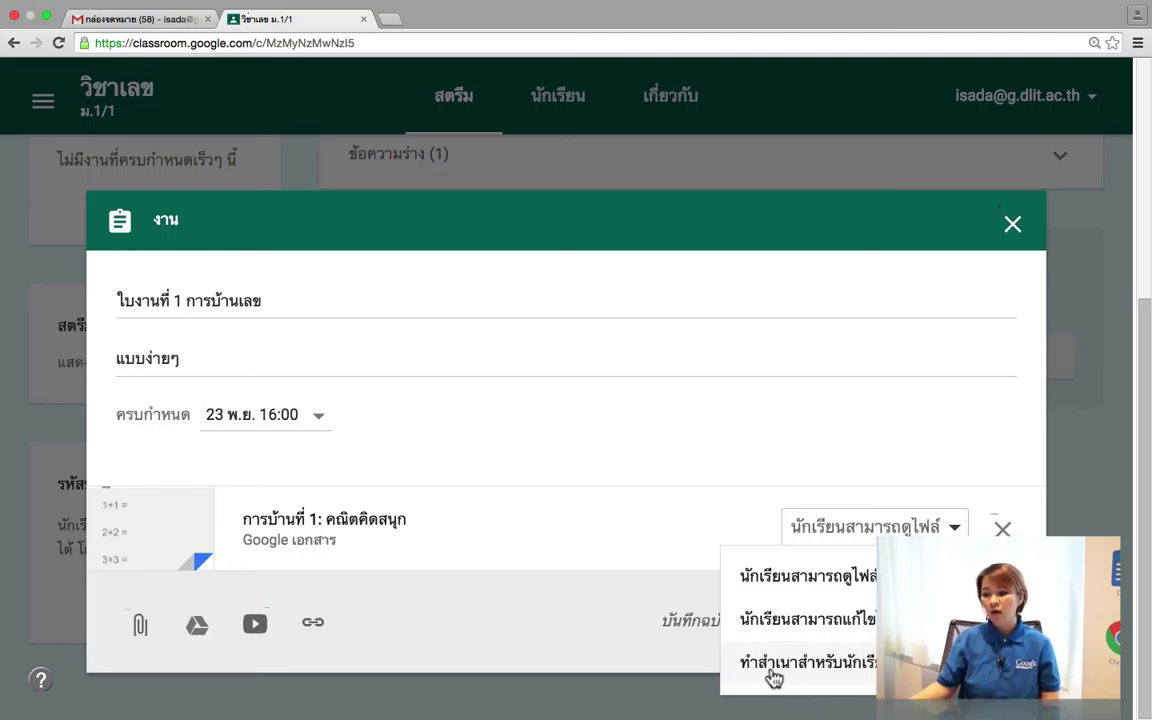
pyautogui.click(866, 663)
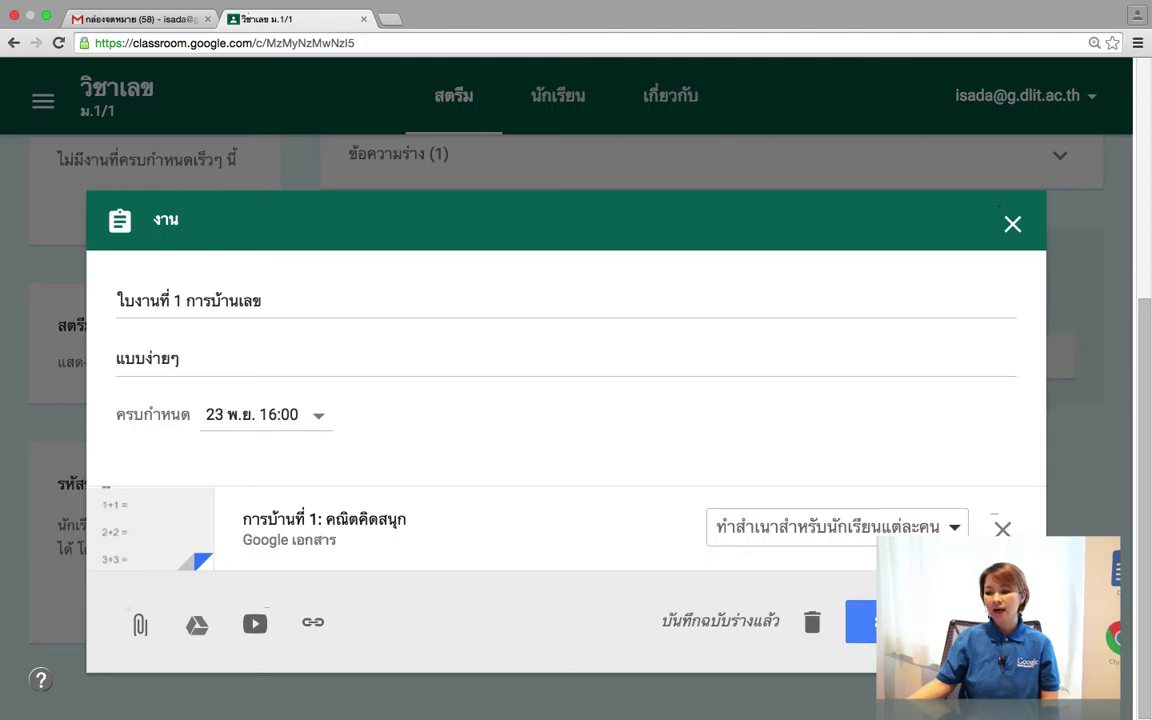
pyautogui.click(862, 621)
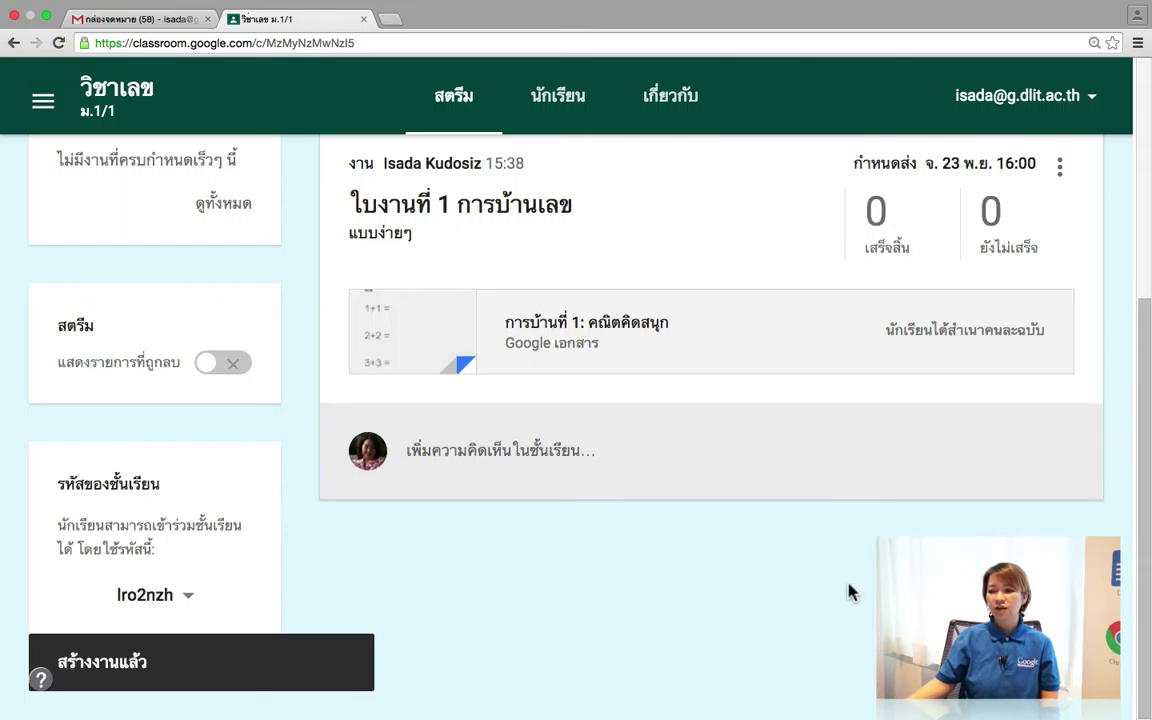
# - Reset the class code that students use to join the class (รีเซ็ต)
pyautogui.scroll(3, 847, 600)
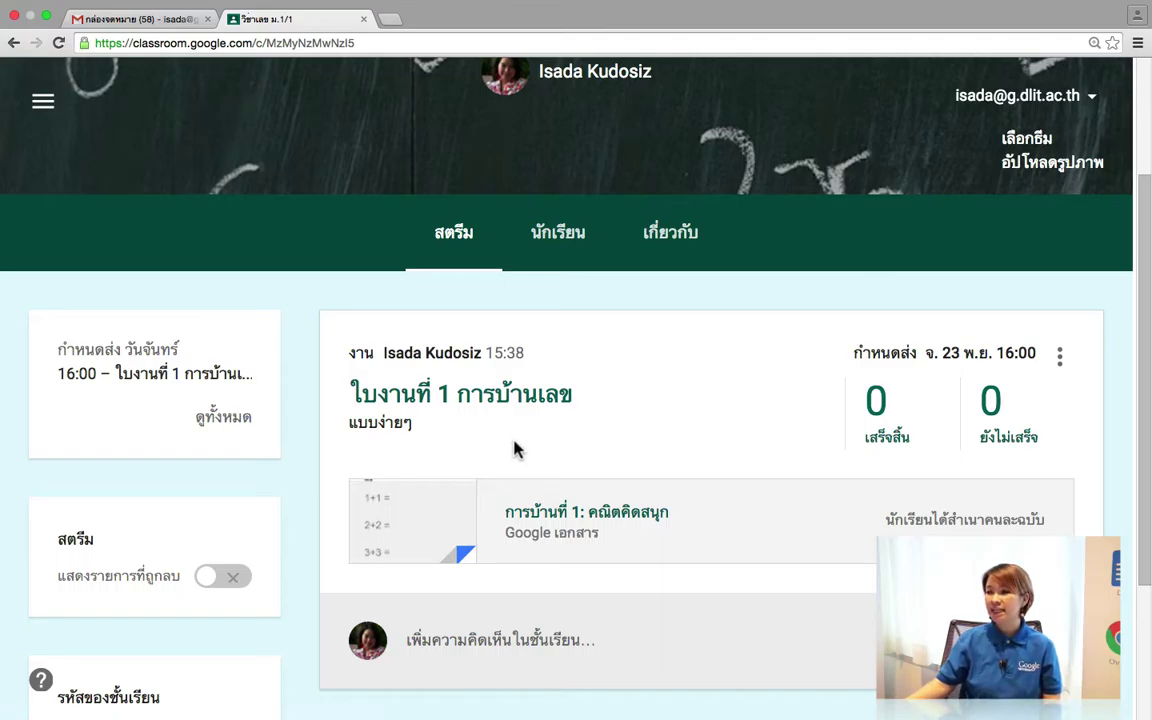
pyautogui.scroll(-2, 516, 449)
pyautogui.scroll(-2, 515, 448)
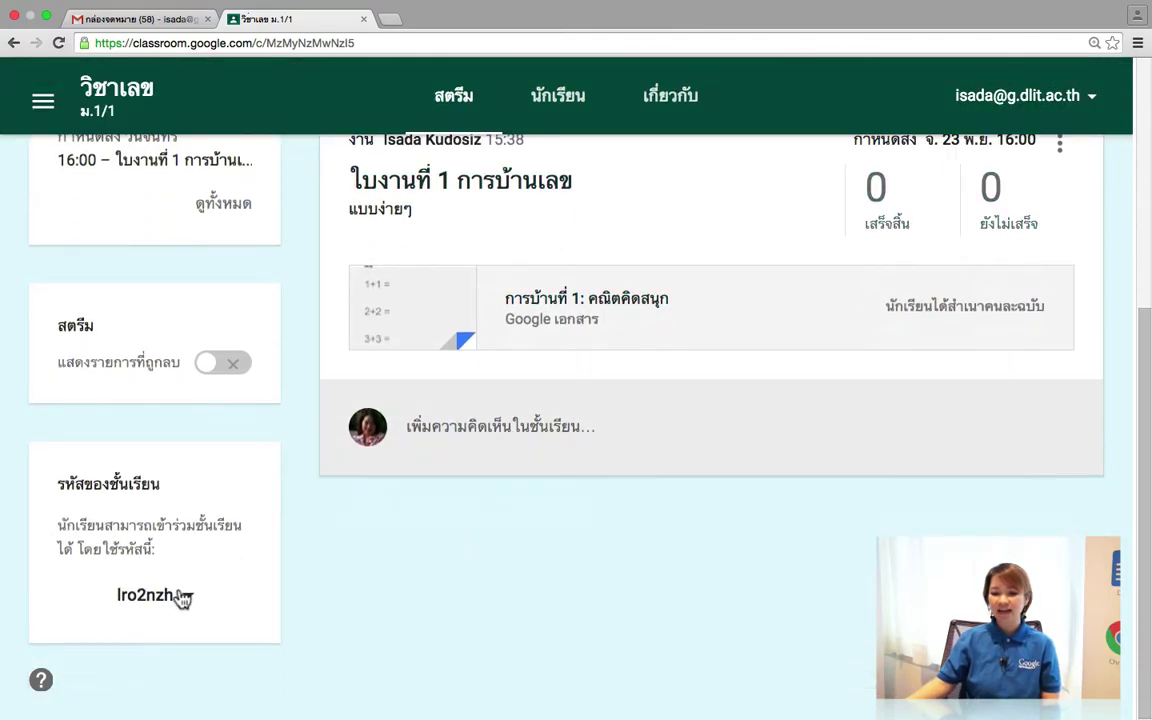
pyautogui.click(185, 597)
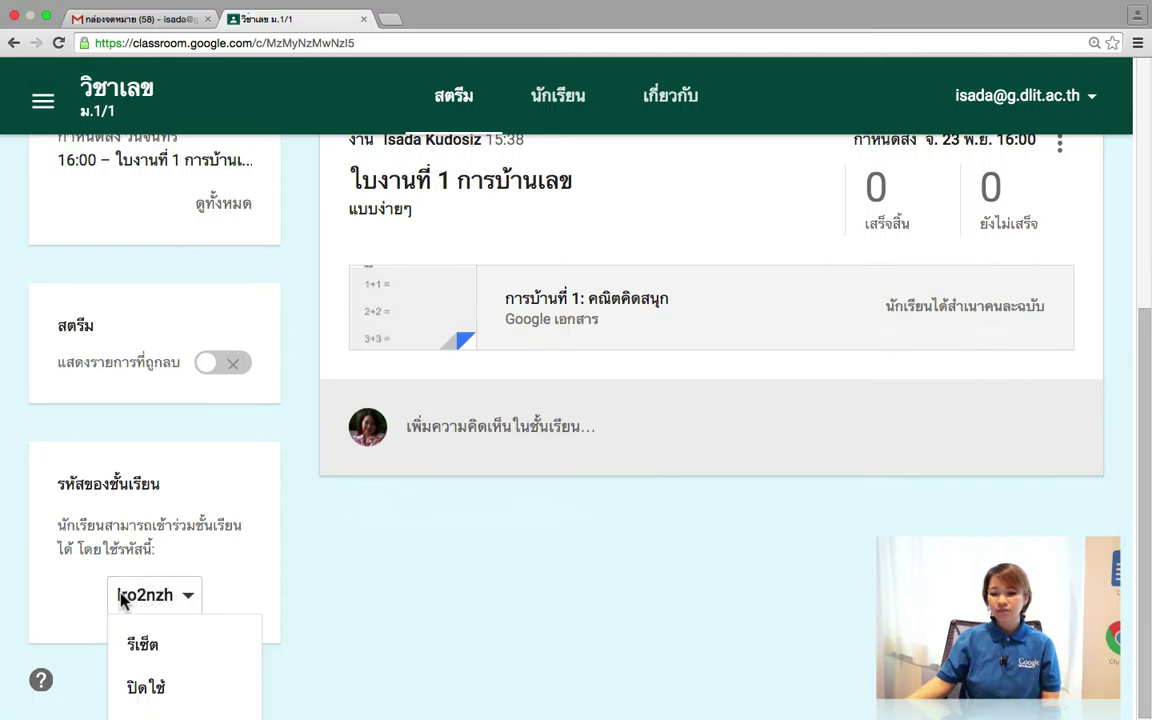
pyautogui.click(157, 595)
pyautogui.click(188, 596)
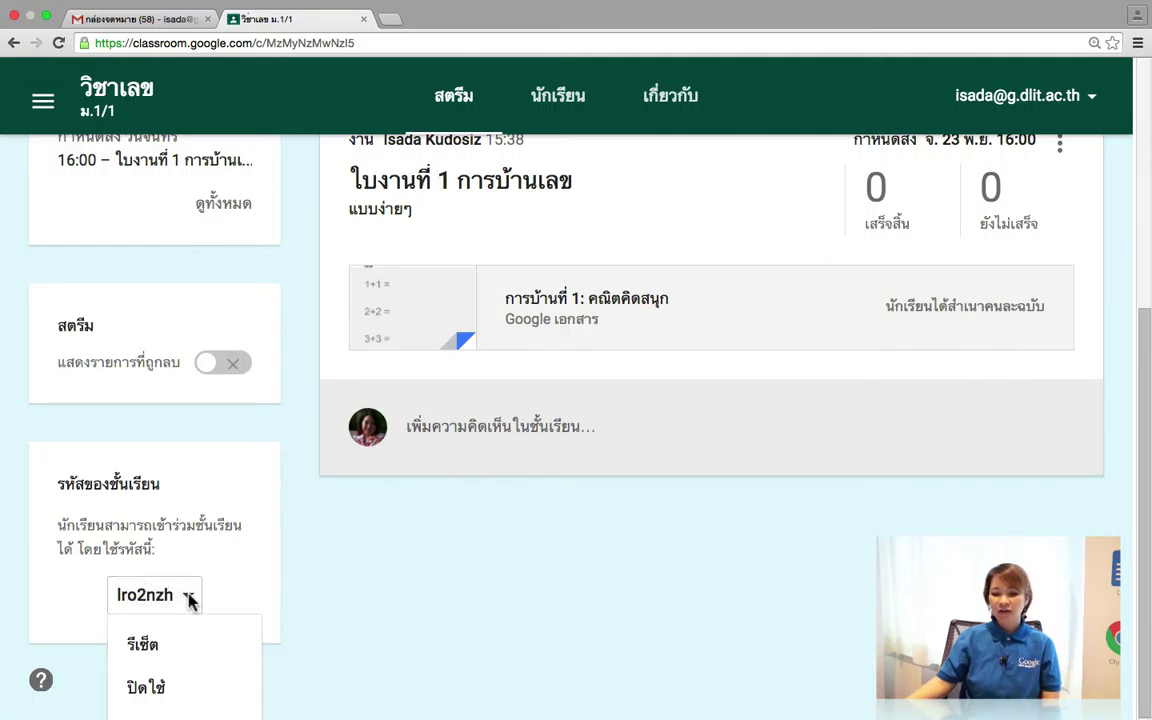
pyautogui.click(186, 646)
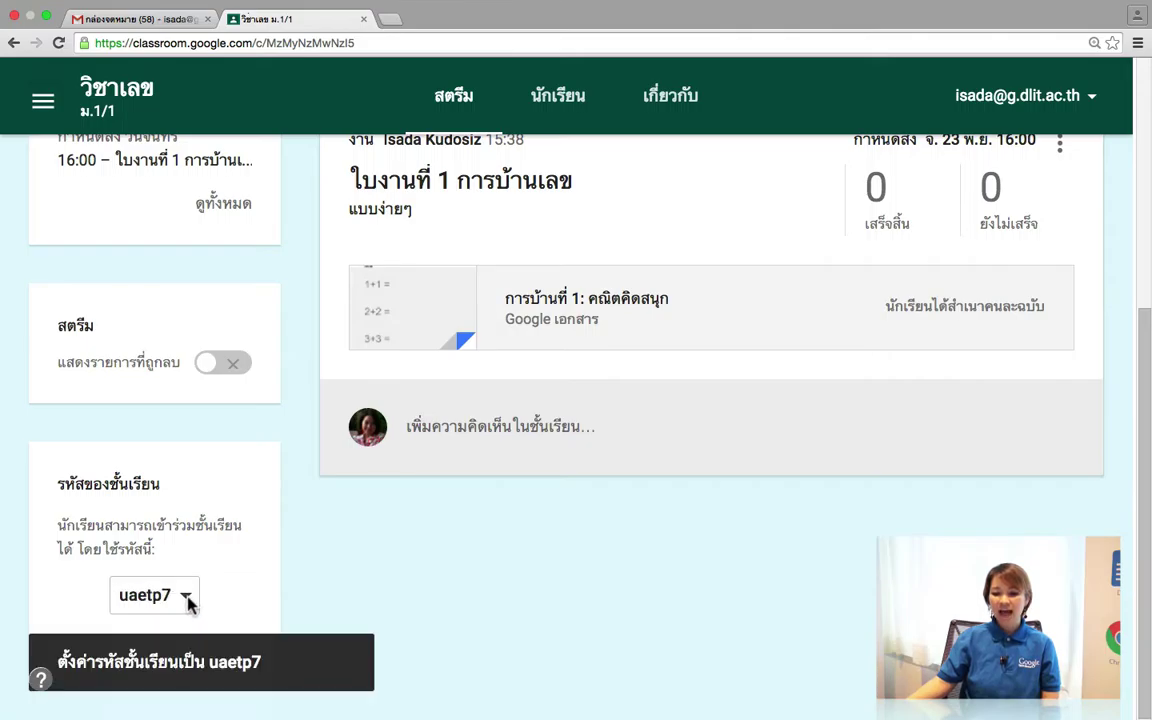
pyautogui.click(187, 596)
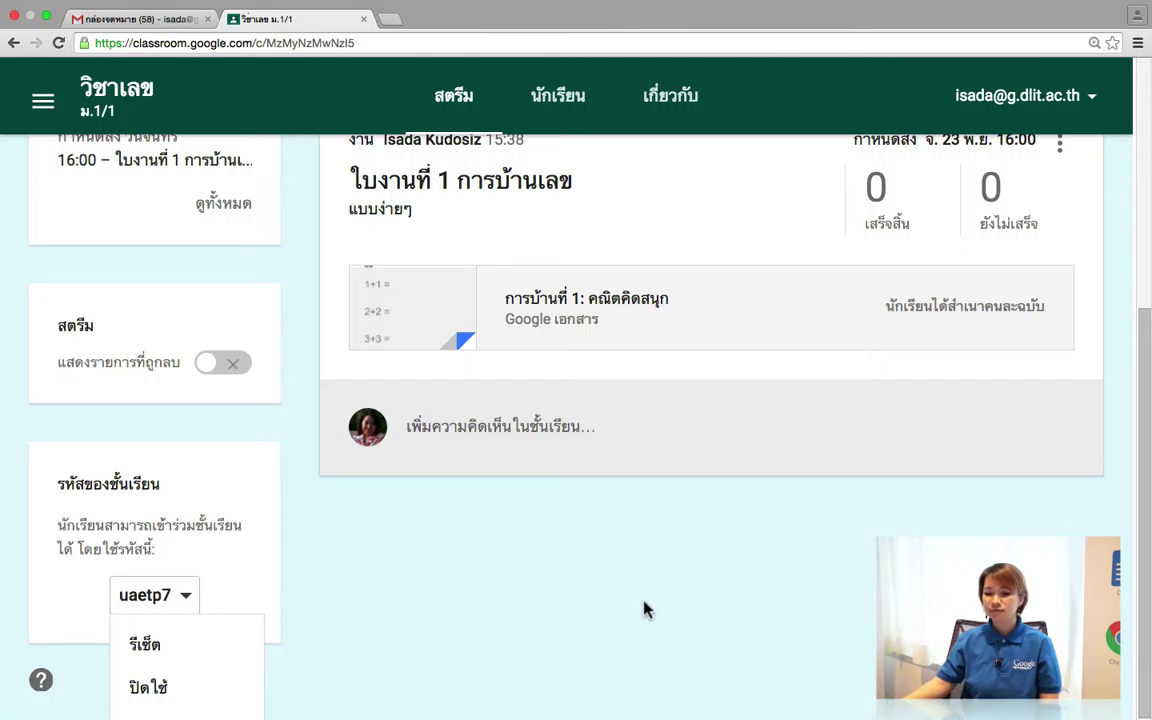
pyautogui.scroll(3, 645, 610)
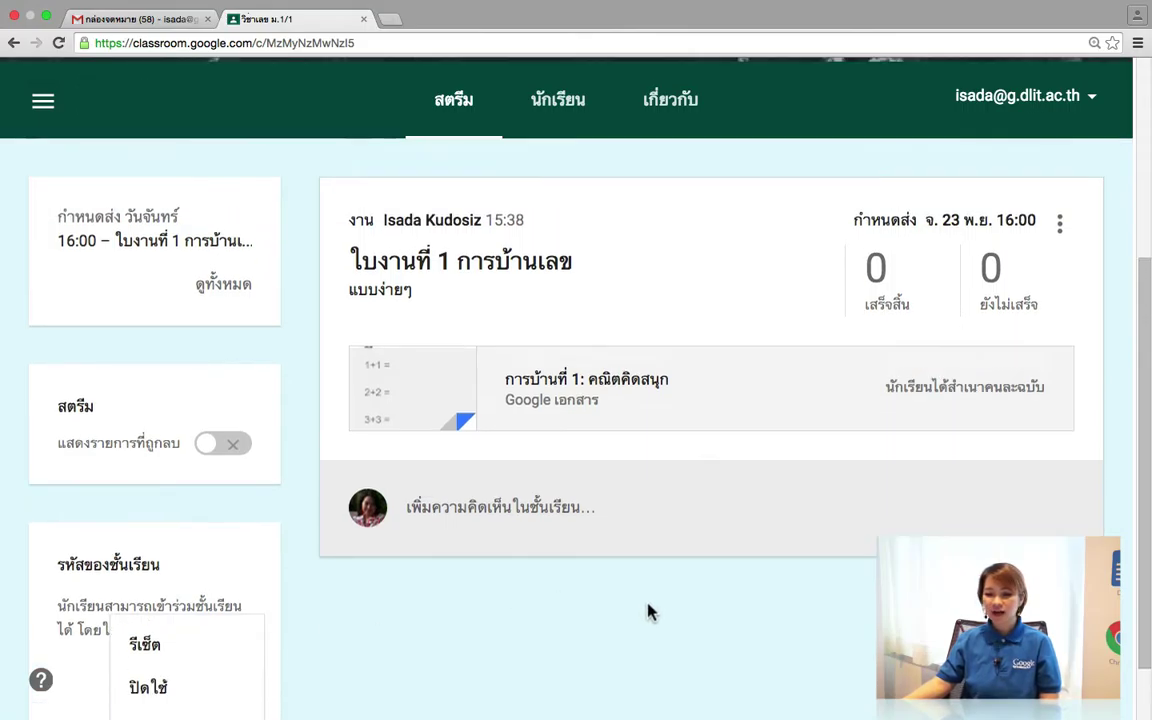
pyautogui.click(578, 641)
# - Open the unfinished student work (ยังไม่เสร็จ) for the assignment "ใบงานที่ 1 การบ้านเลข" and dismiss the introduction notice
pyautogui.scroll(5, 581, 652)
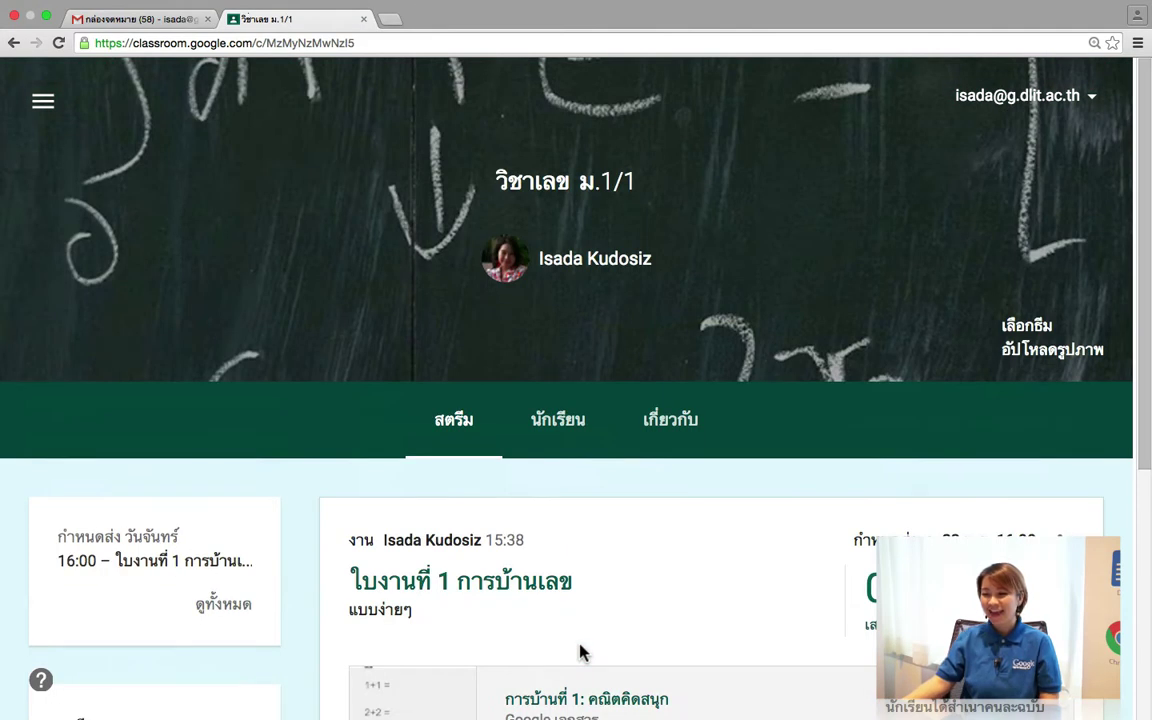
pyautogui.scroll(-3, 581, 652)
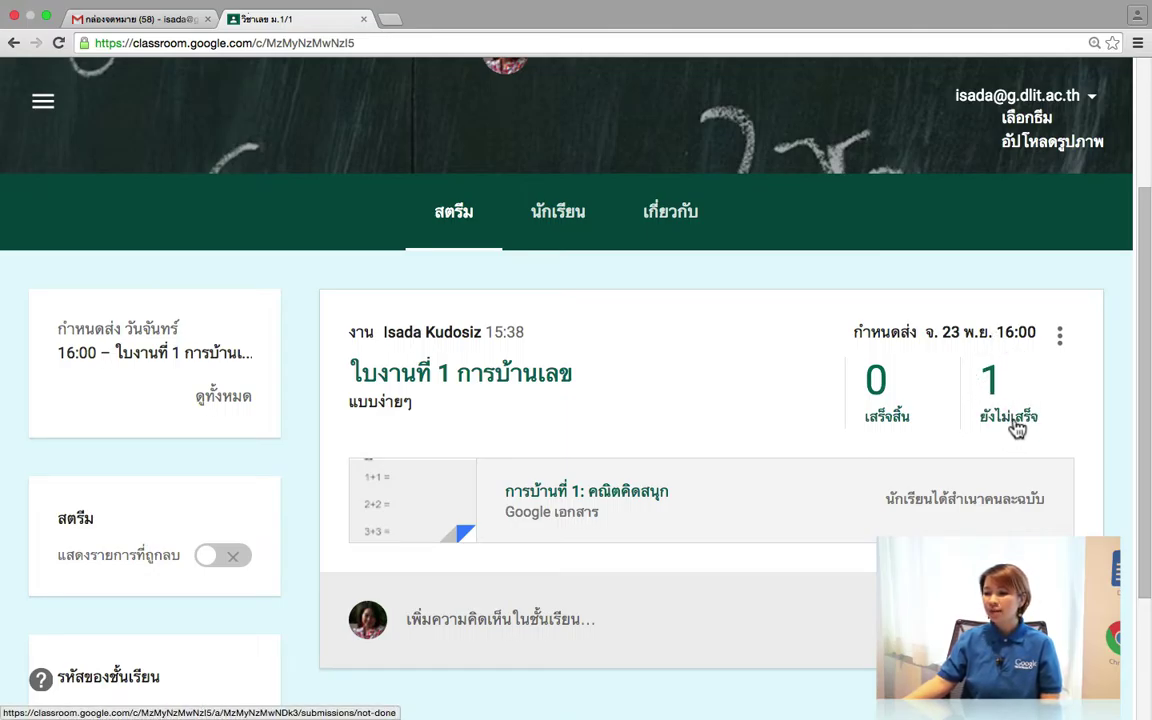
pyautogui.click(993, 386)
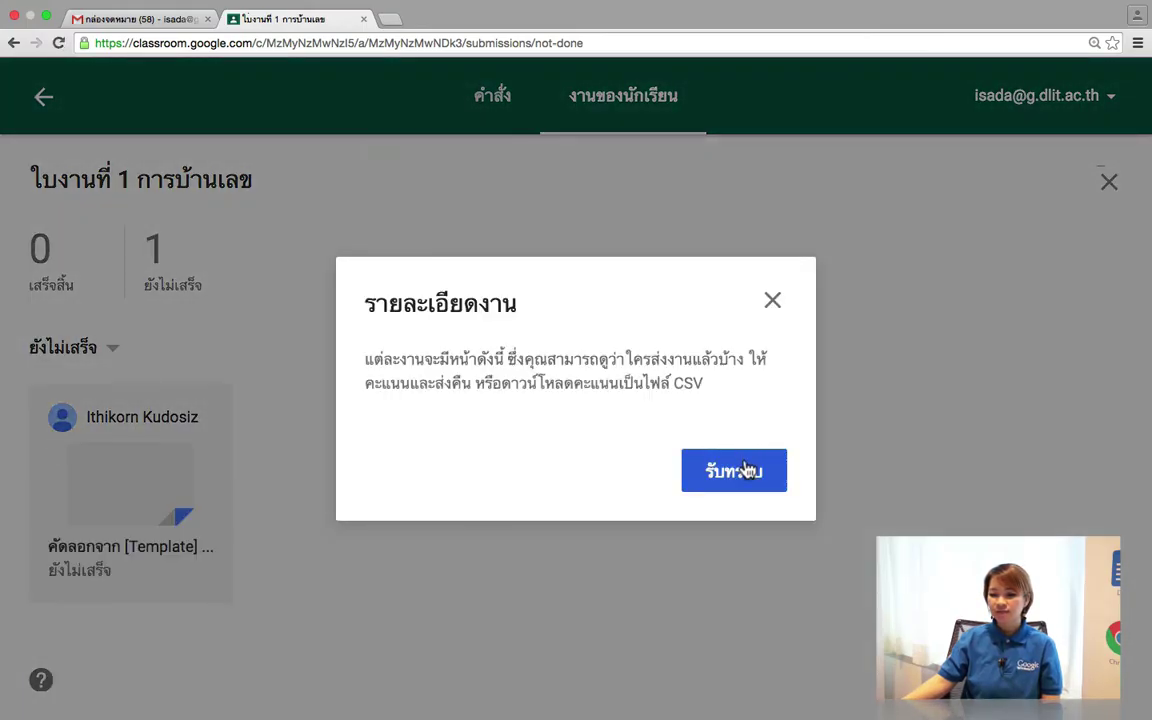
pyautogui.click(744, 471)
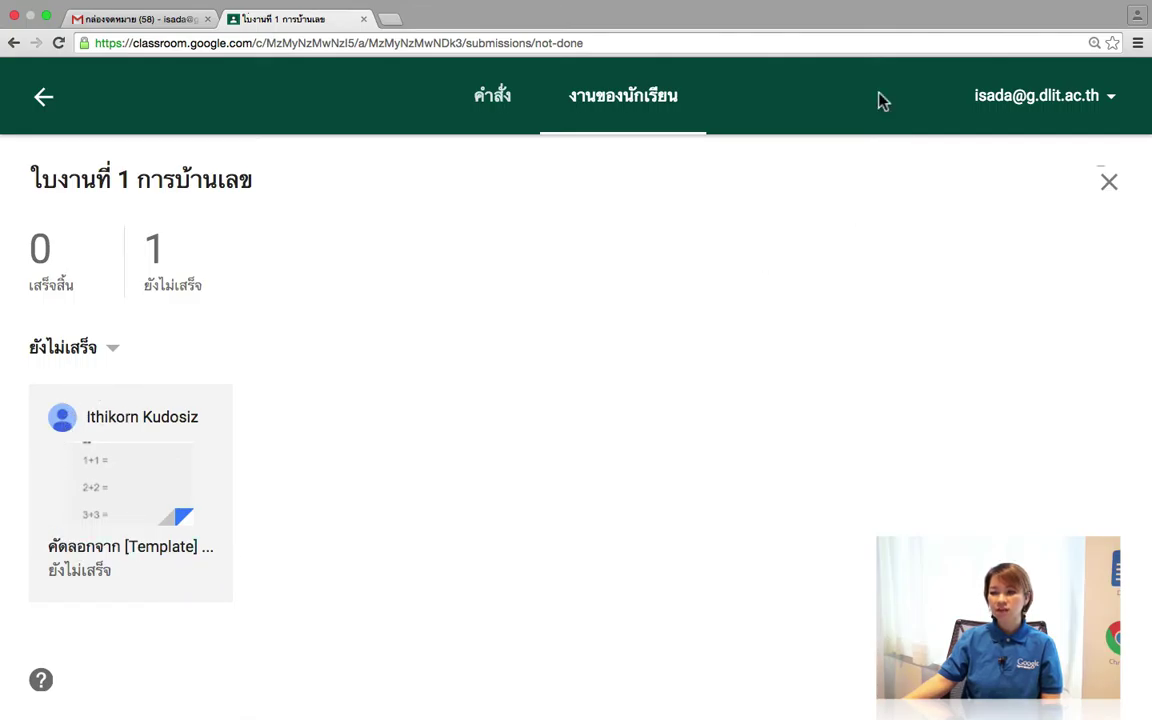
# - View the assignment's instructions (คำสั่ง) and its student work list (งานของนักเรียน), and return to the class stream
pyautogui.click(491, 111)
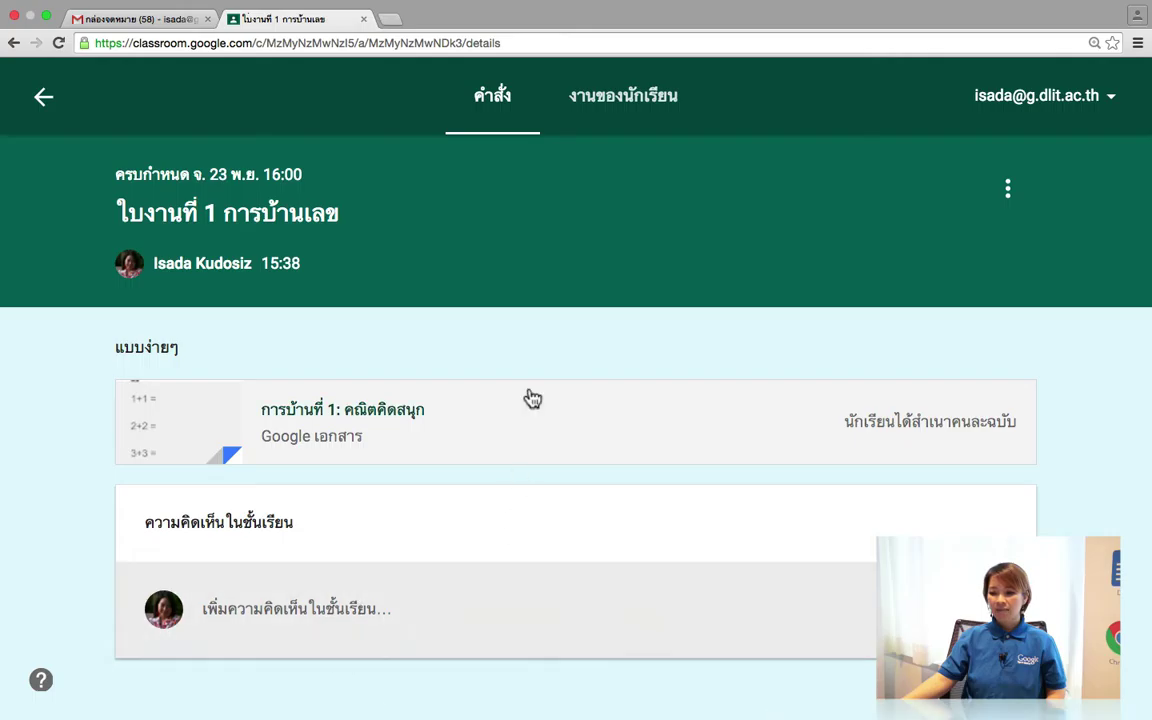
pyautogui.click(590, 101)
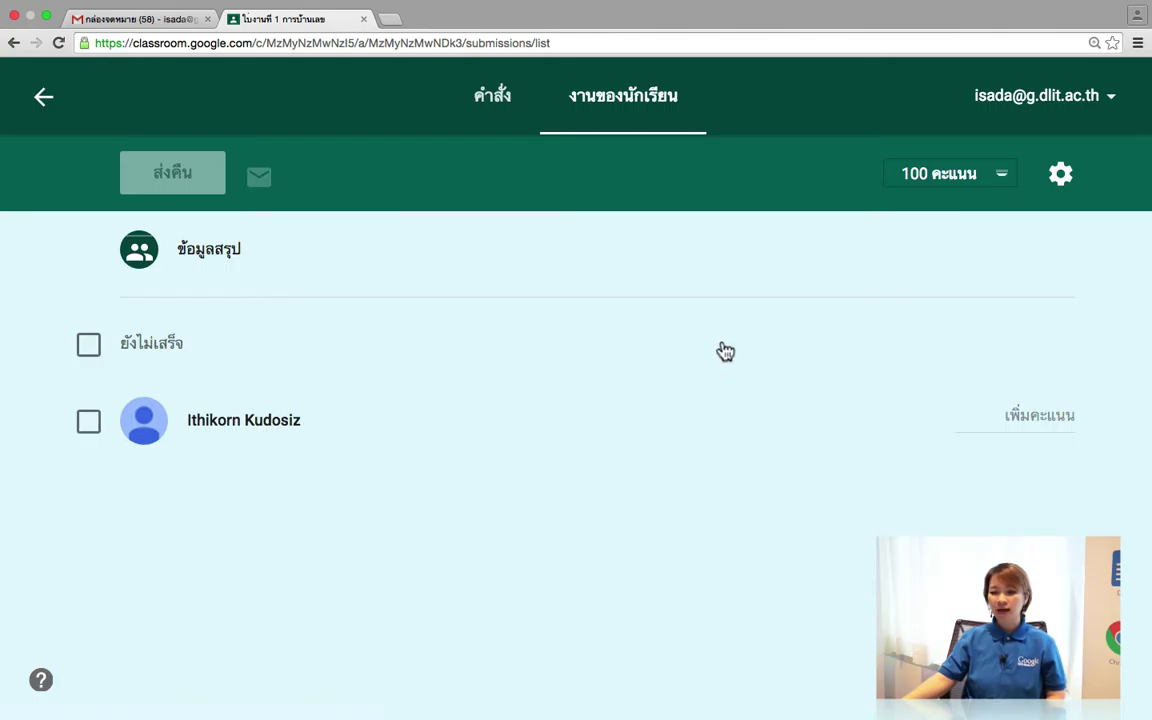
pyautogui.click(46, 100)
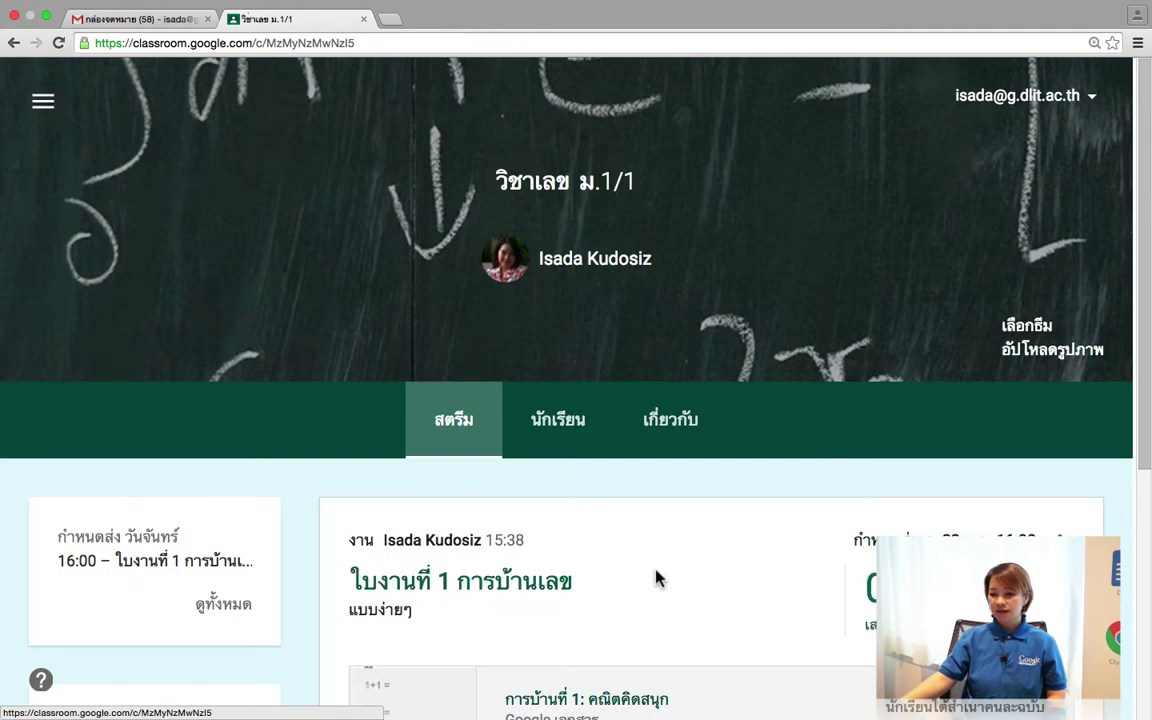
# - Post the class comment "ใครส่งช้าโดนหักคะแนน" on the assignment and open that comment's options
pyautogui.scroll(-4, 645, 603)
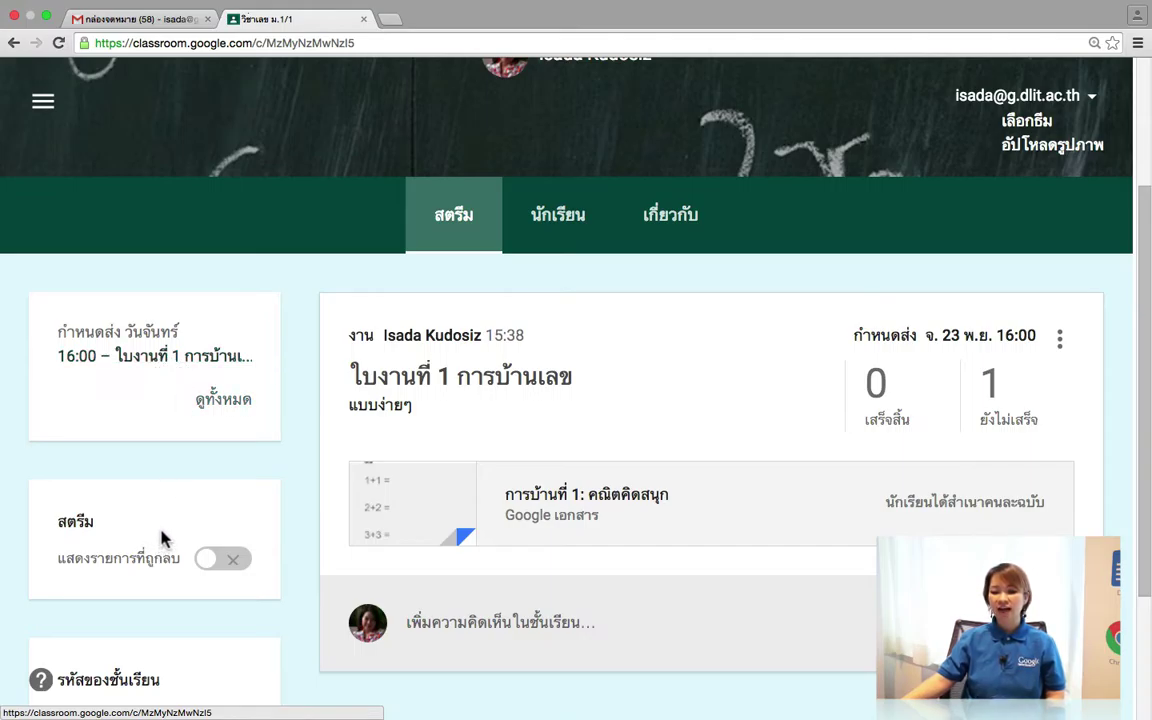
pyautogui.scroll(-5, 163, 538)
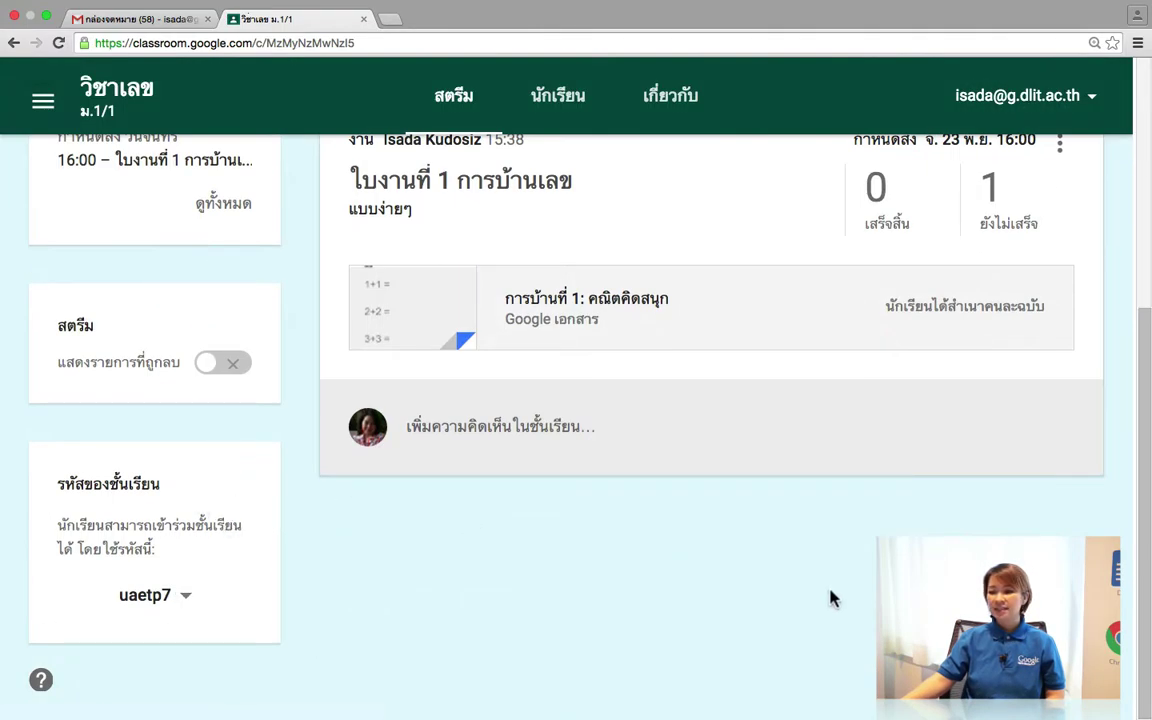
pyautogui.scroll(4, 822, 600)
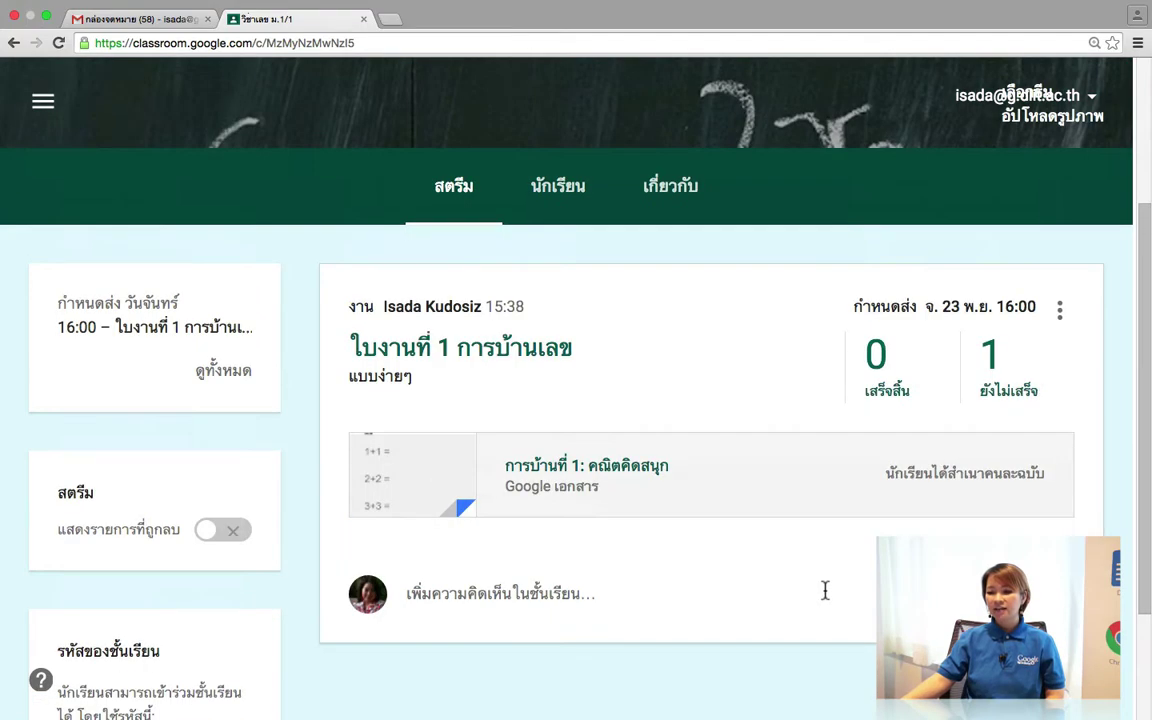
pyautogui.scroll(2, 825, 600)
pyautogui.scroll(-4, 835, 603)
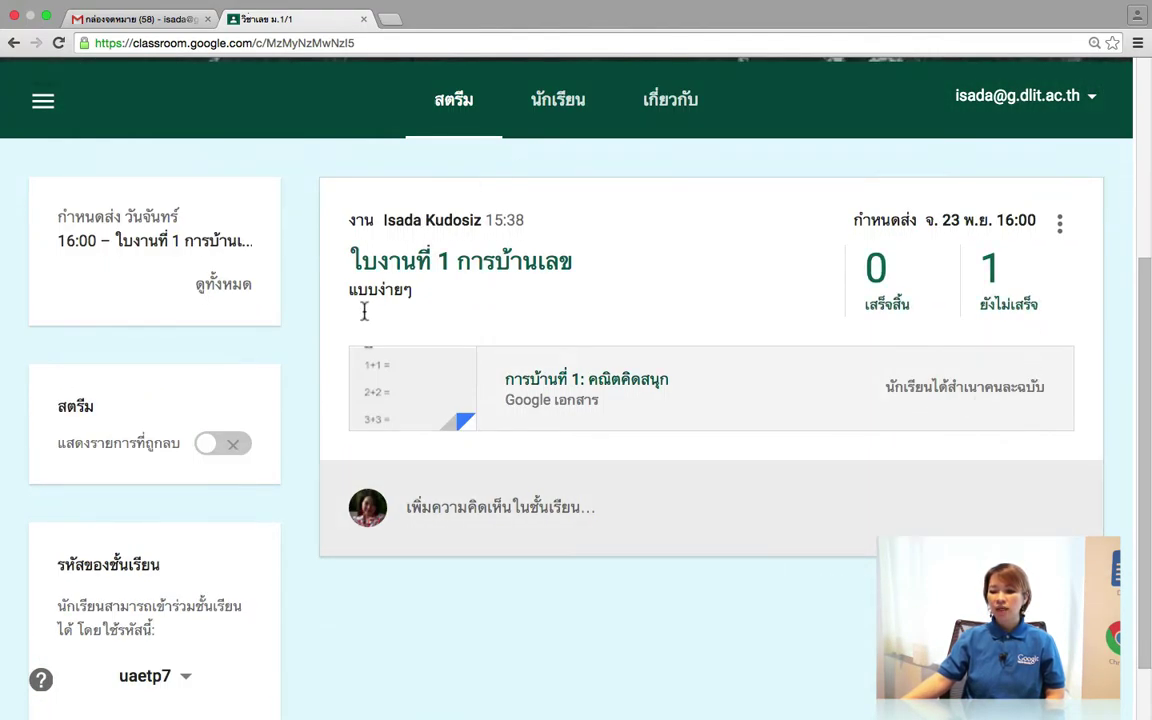
pyautogui.click(408, 513)
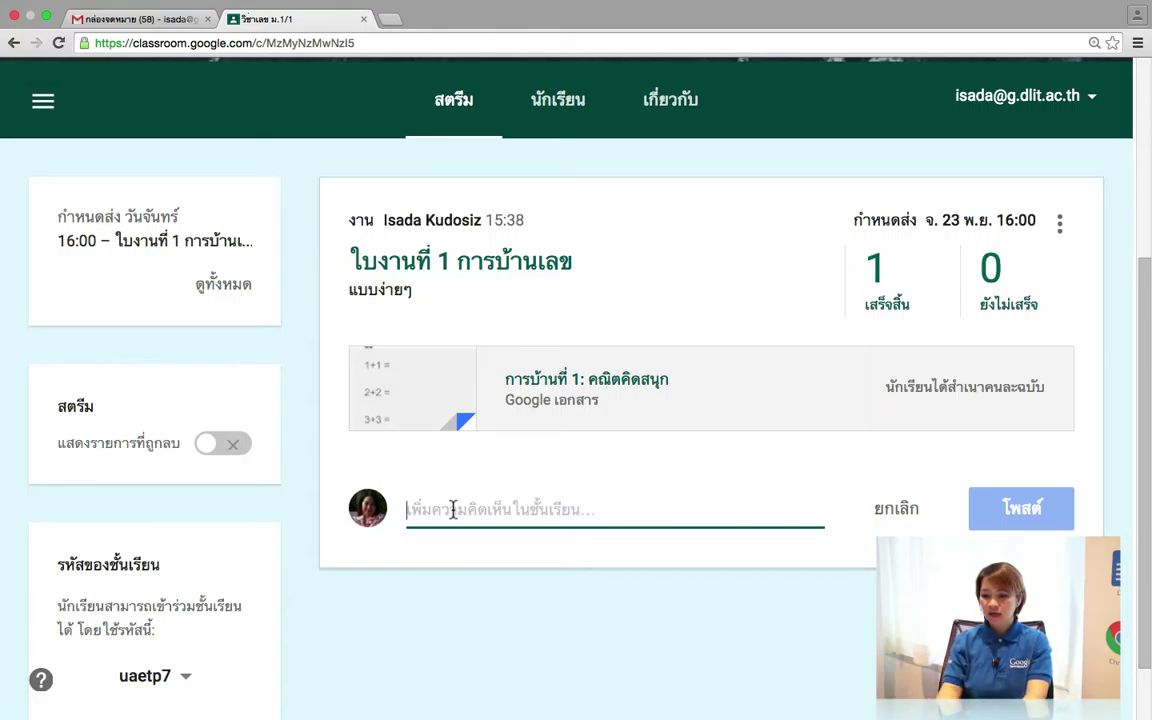
pyautogui.press('BackSpace')
pyautogui.write('ป')
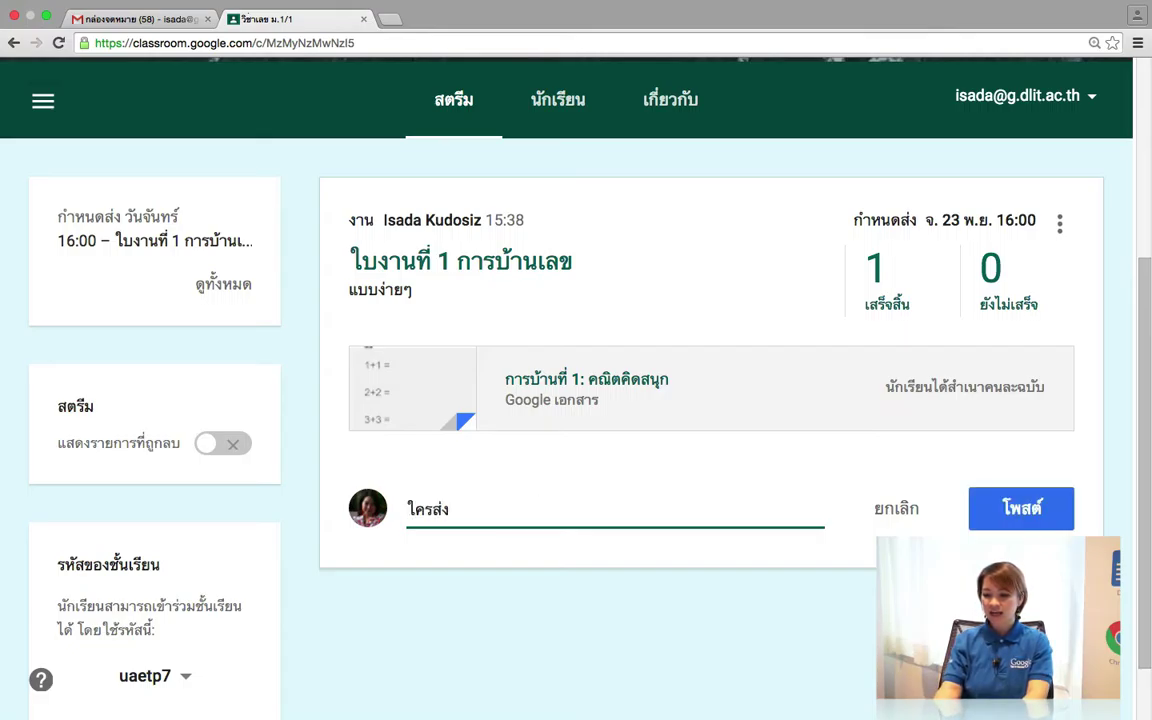
pyautogui.write('ดด')
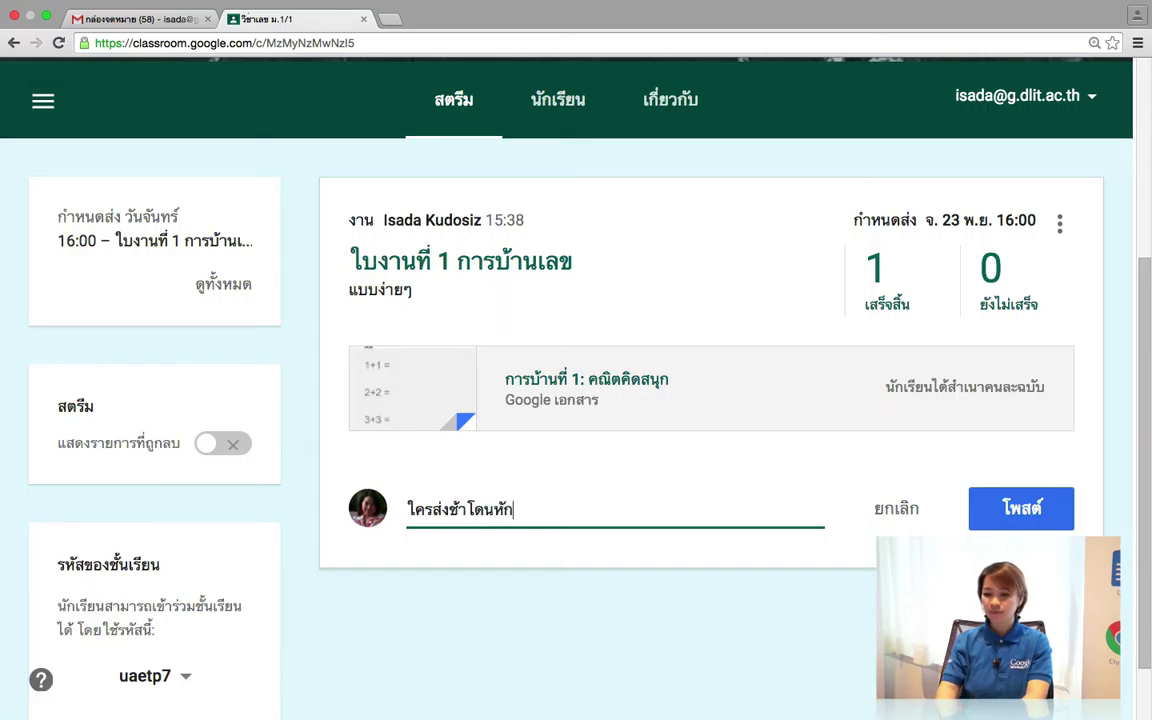
pyautogui.write('นหักค')
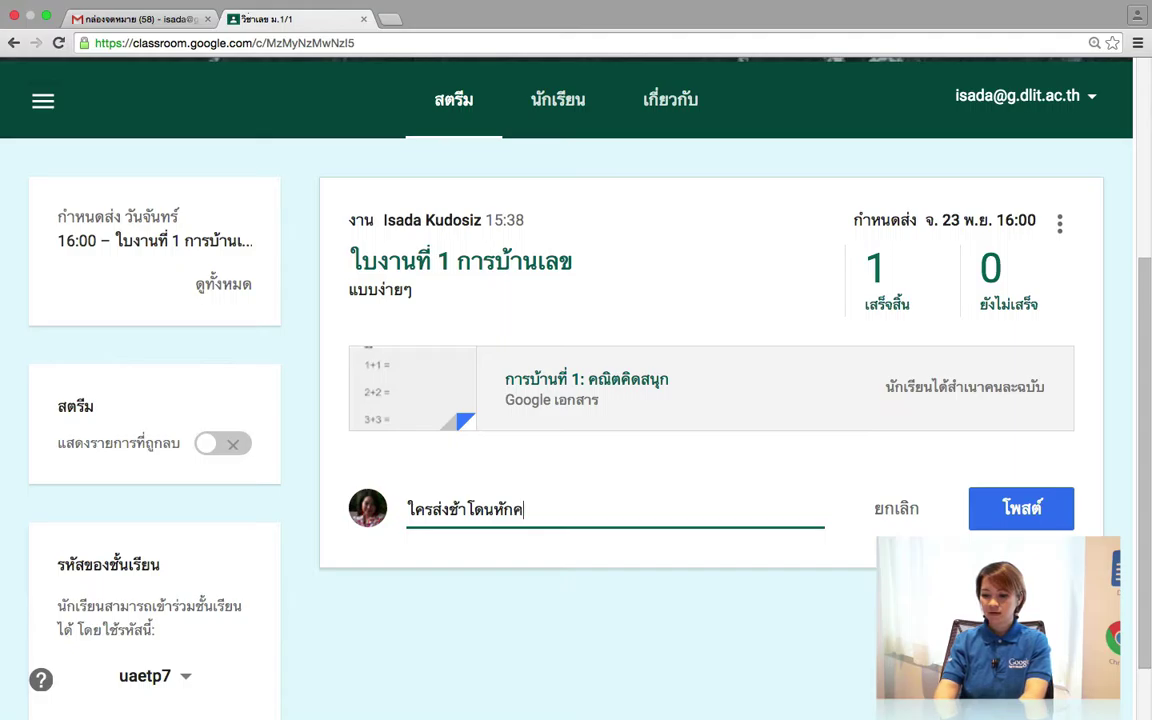
pyautogui.write('ะแนน')
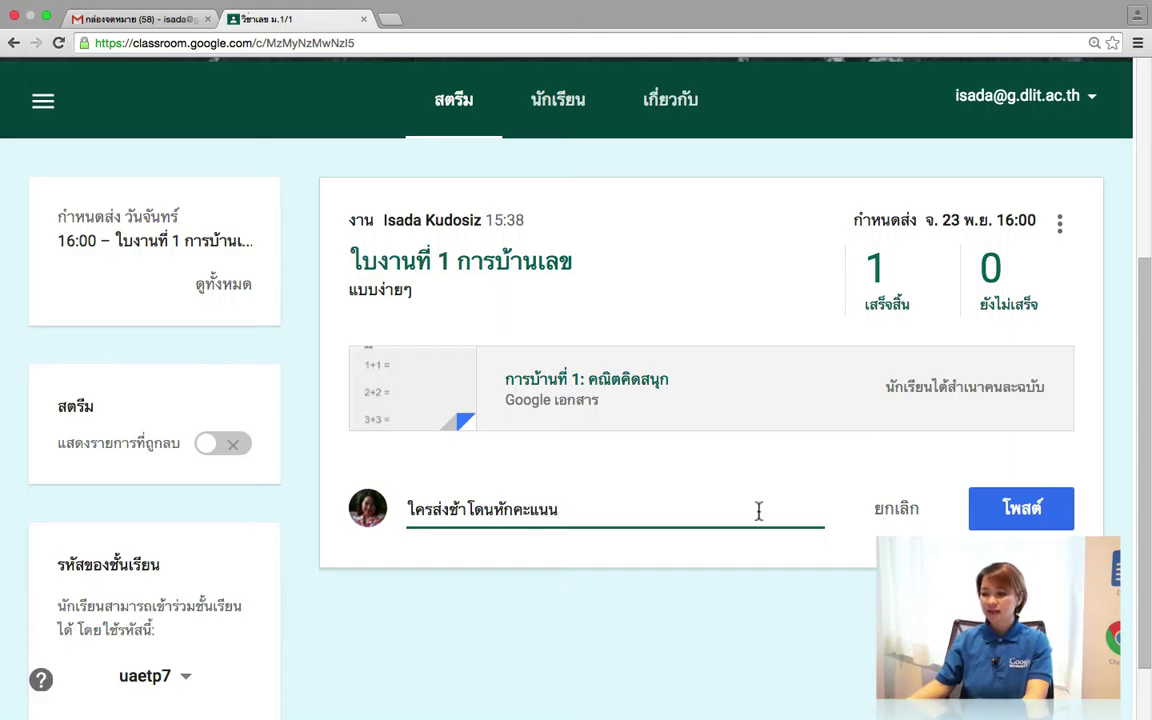
pyautogui.click(1038, 513)
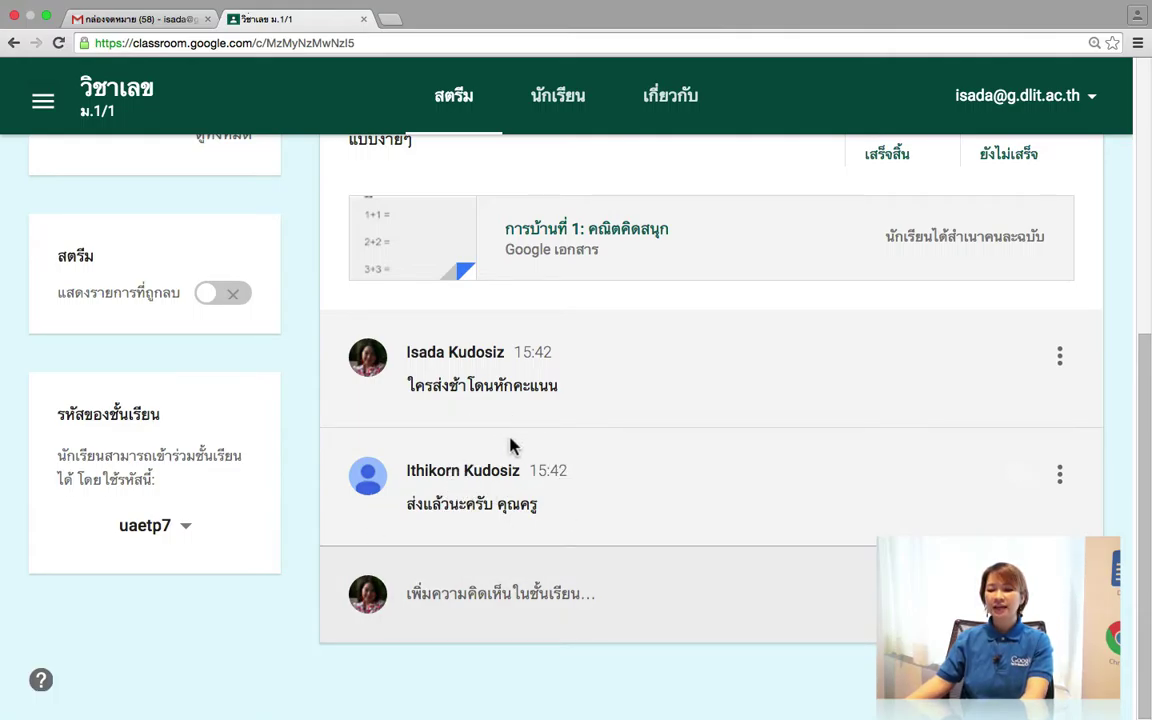
pyautogui.click(1059, 358)
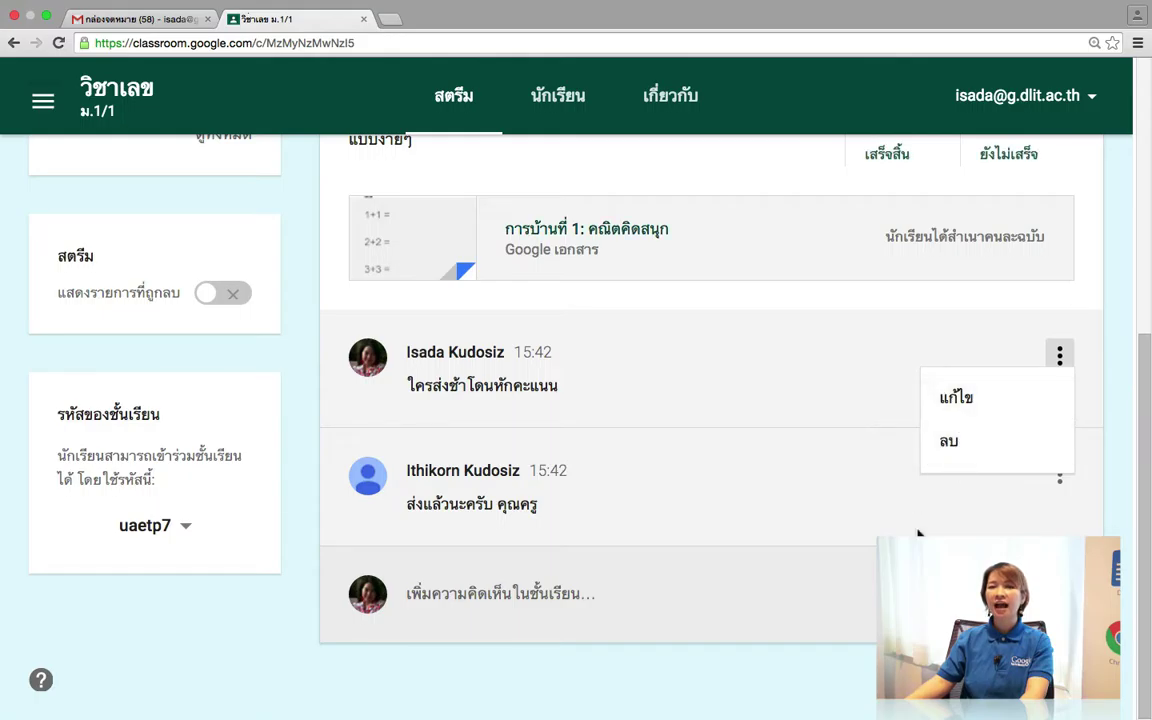
# - Open the assignment's completed work (เสร็จสิ้น) and the worksheet document the student turned in
pyautogui.scroll(2, 771, 319)
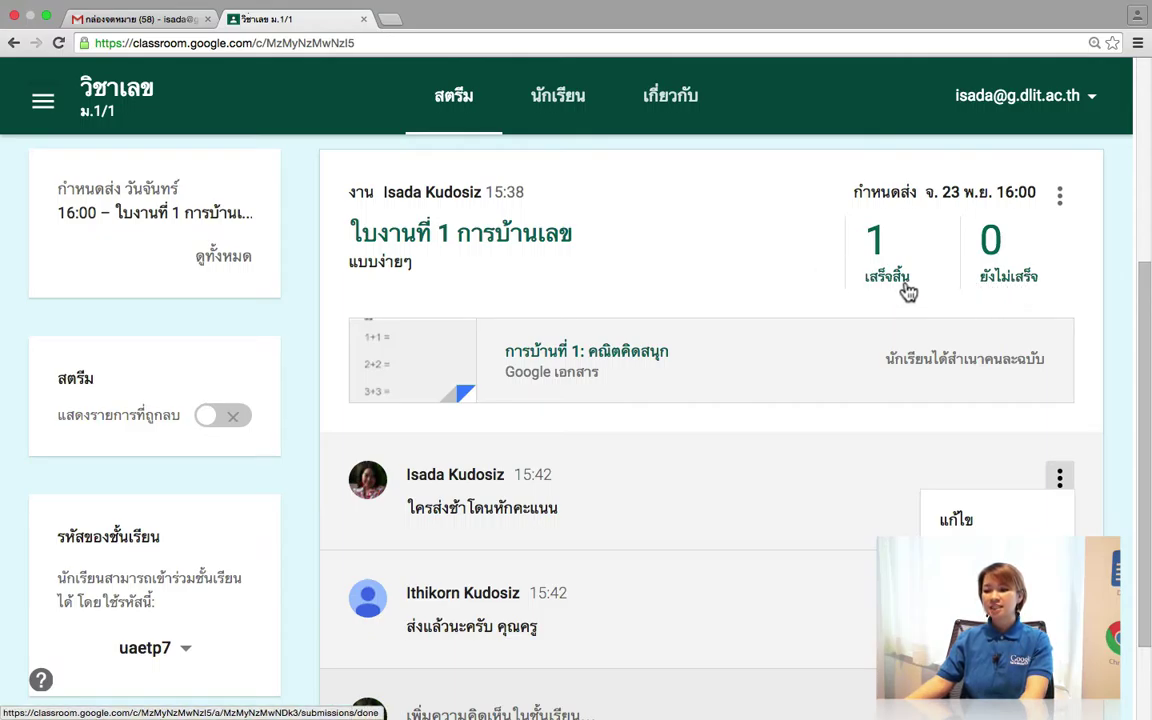
pyautogui.click(876, 245)
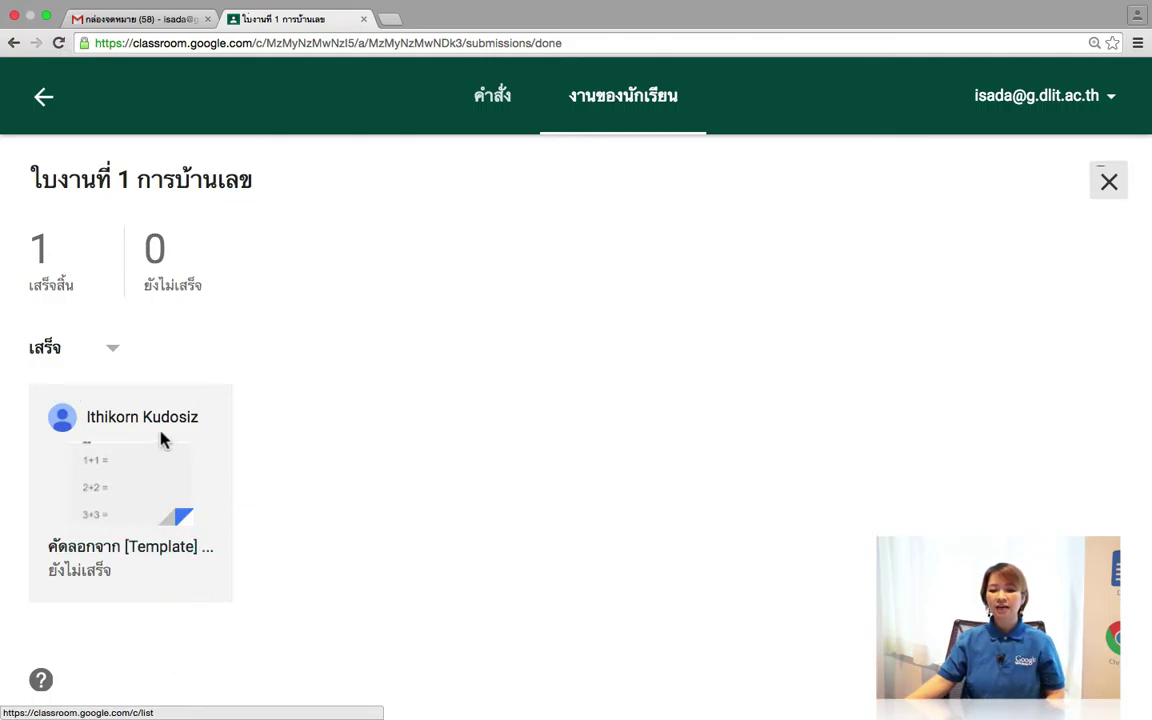
pyautogui.click(123, 473)
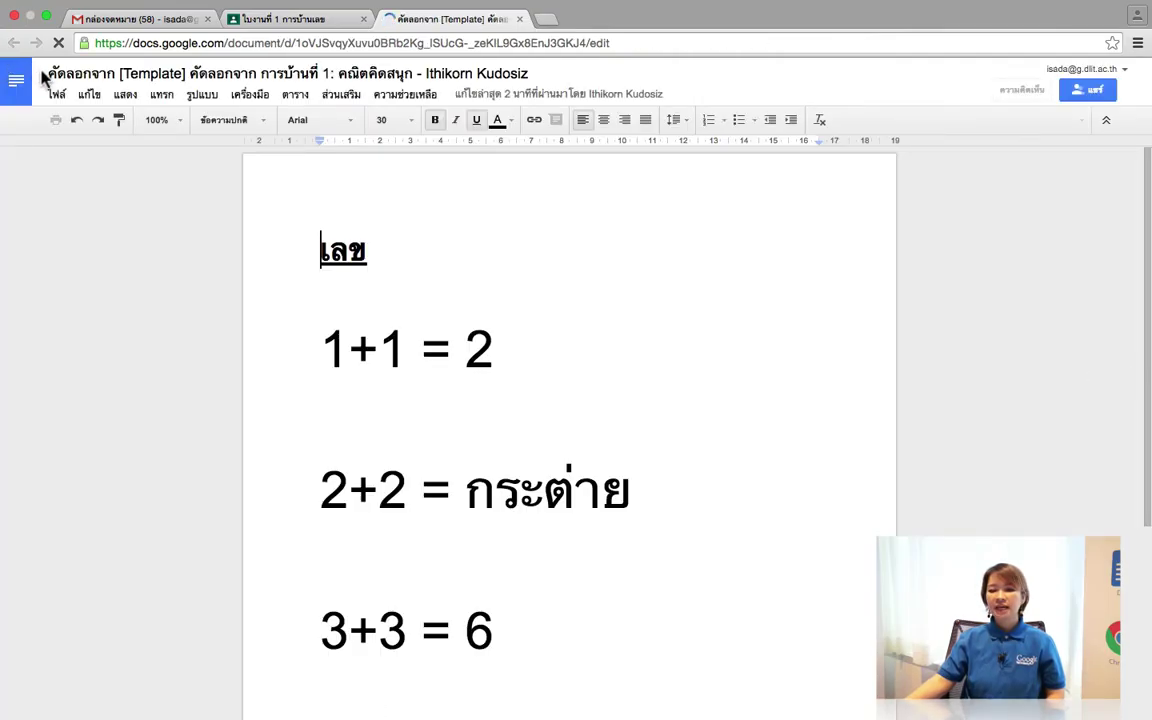
# - Examine the student's name in the document title and the answers written in the submitted worksheet
pyautogui.moveTo(50, 74); pyautogui.dragTo(532, 68)
pyautogui.click(427, 75)
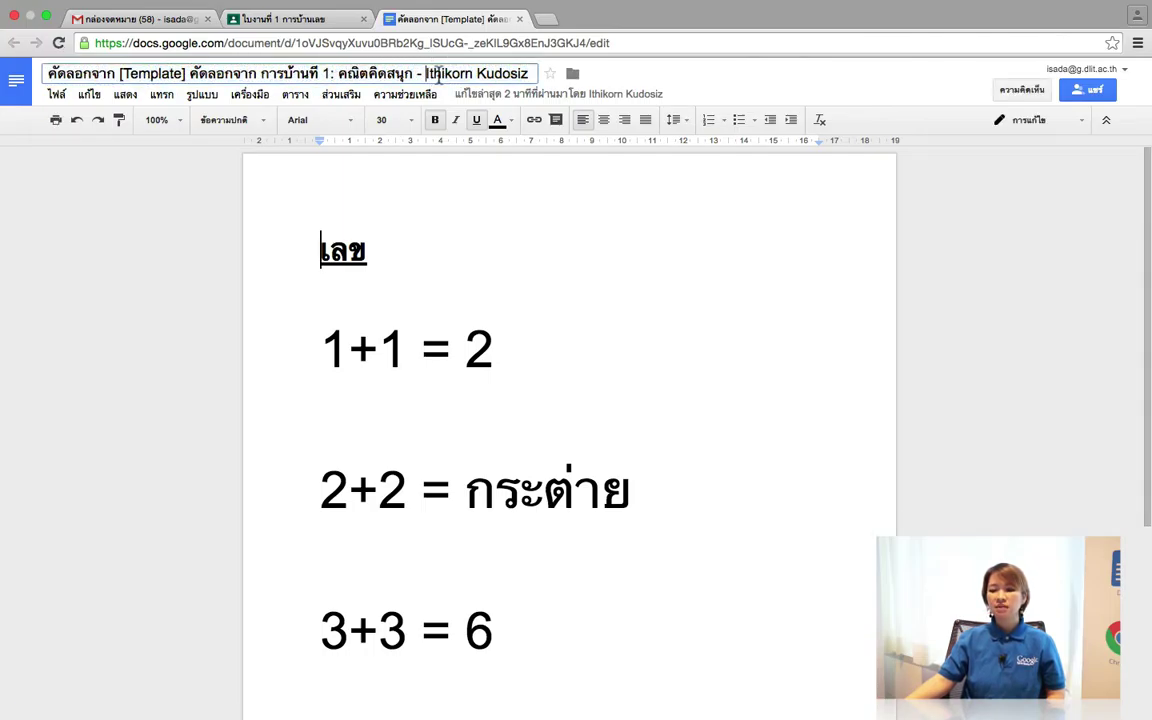
pyautogui.moveTo(429, 75); pyautogui.dragTo(533, 75)
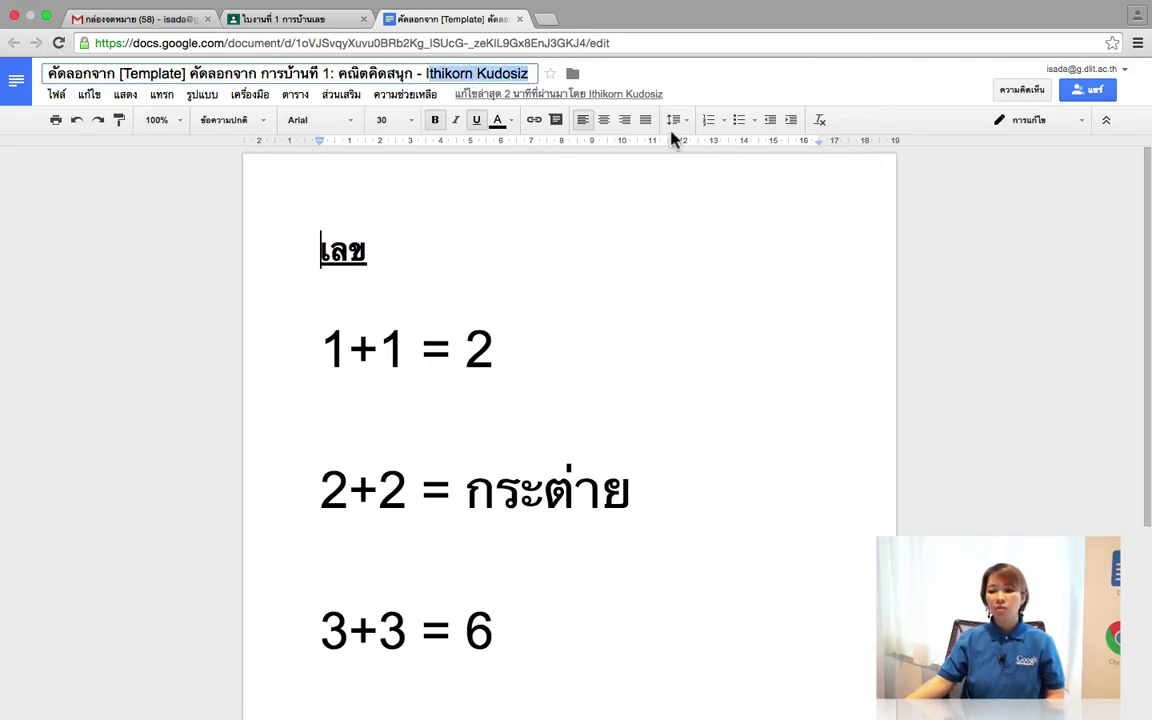
pyautogui.scroll(-3, 671, 383)
pyautogui.scroll(2, 668, 380)
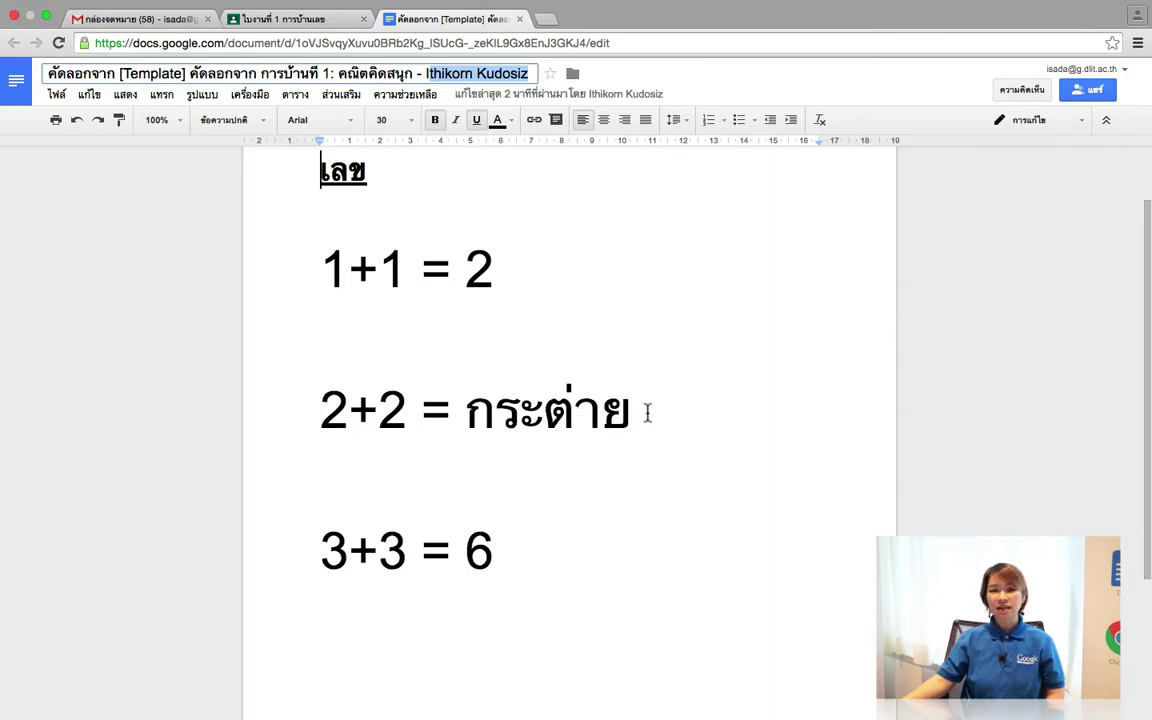
pyautogui.scroll(1, 630, 320)
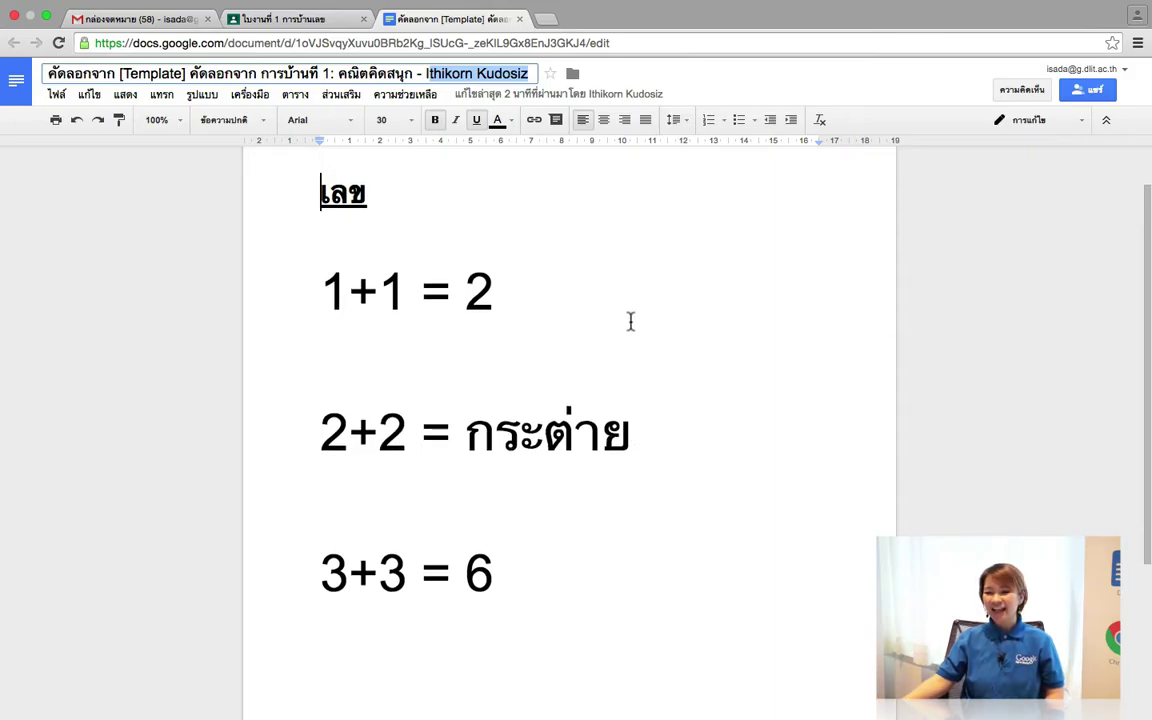
# - Return to the assignment's student work list (งานของนักเรียน) and give the student's submission a score of 65 out of 100
pyautogui.click(258, 20)
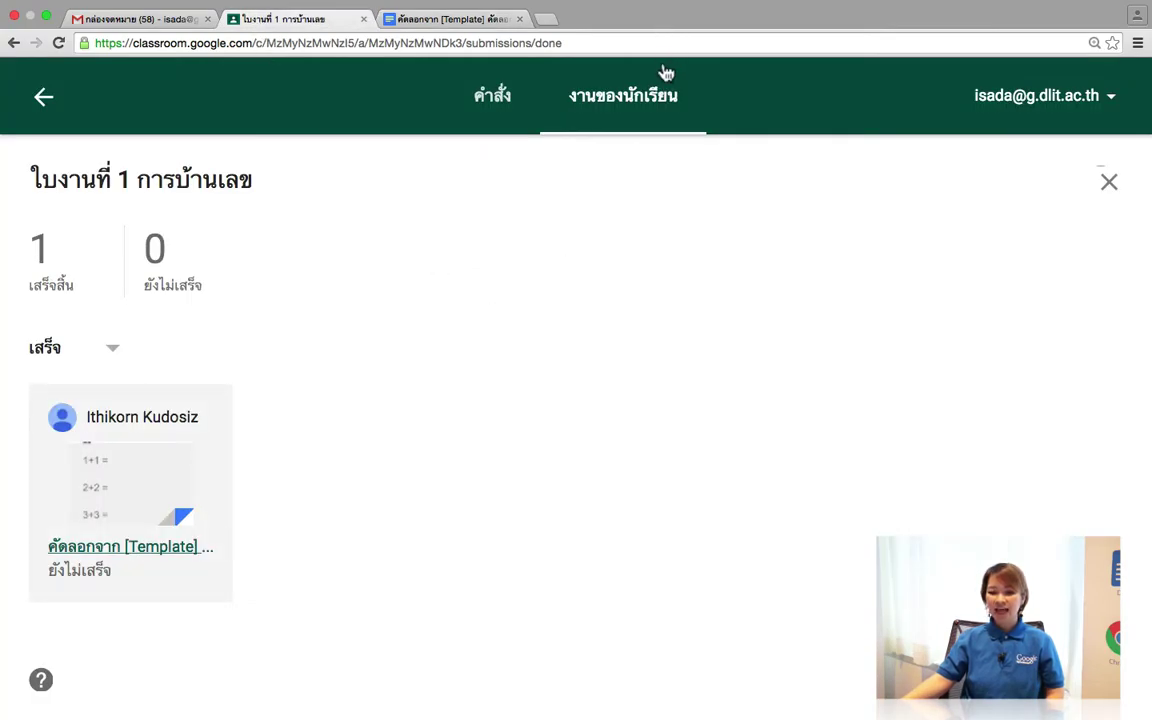
pyautogui.click(597, 88)
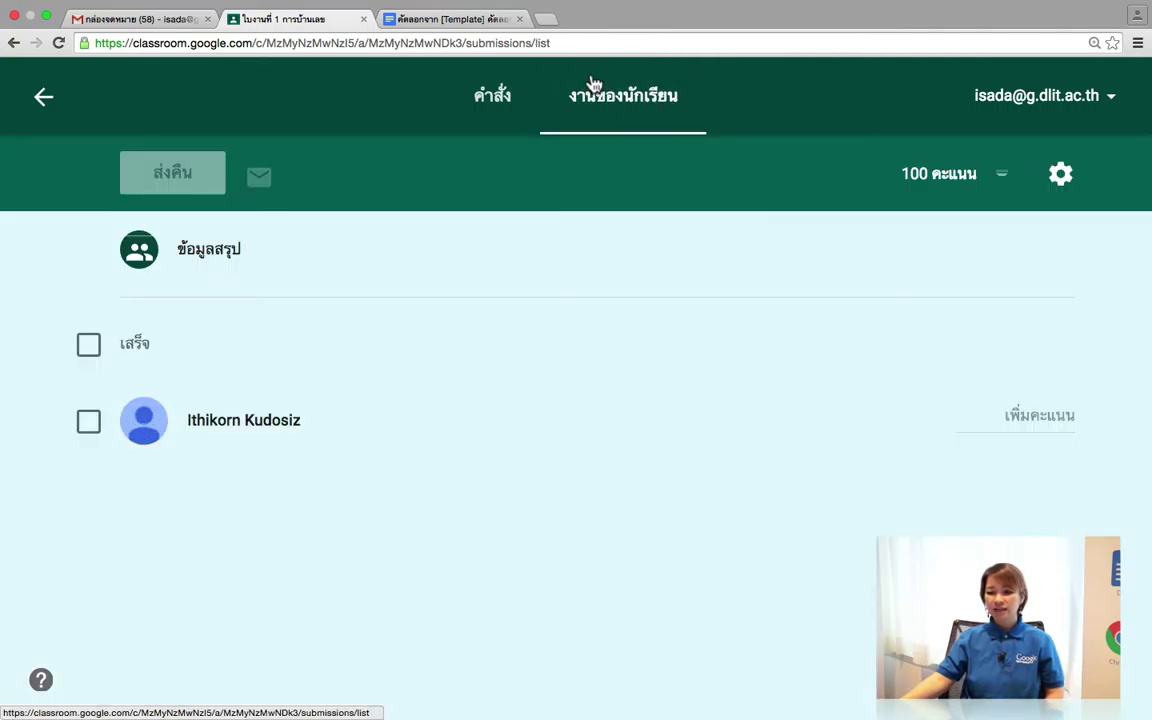
pyautogui.click(1033, 419)
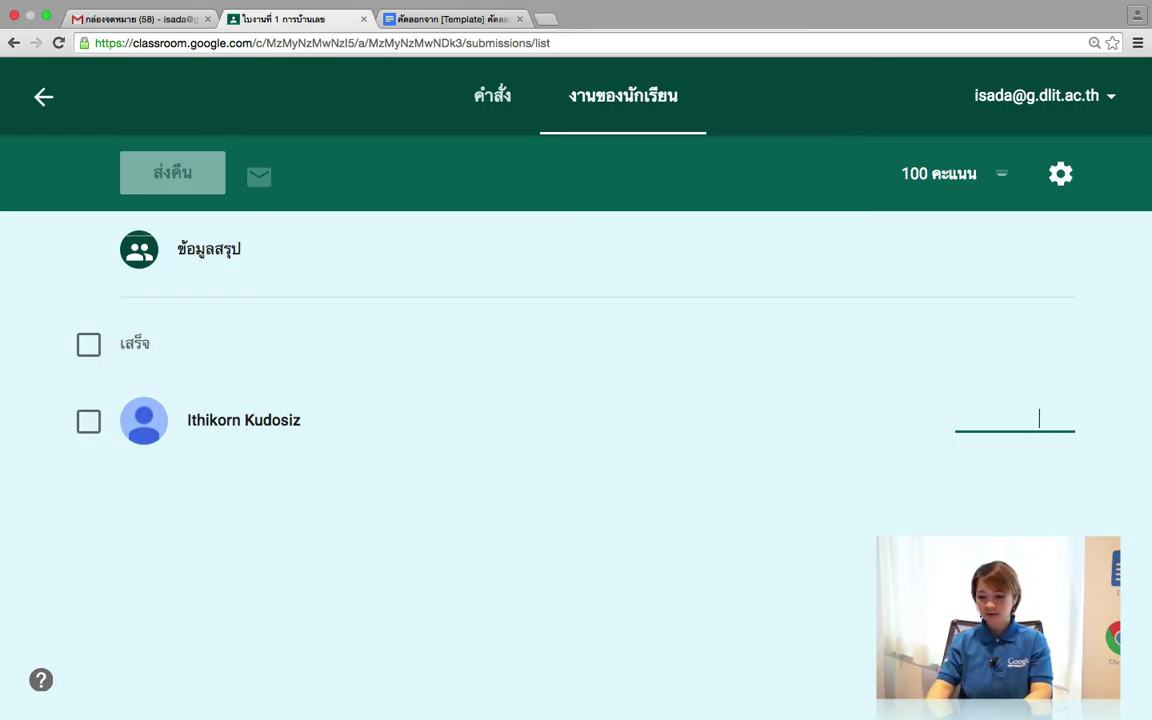
pyautogui.write('65/100')
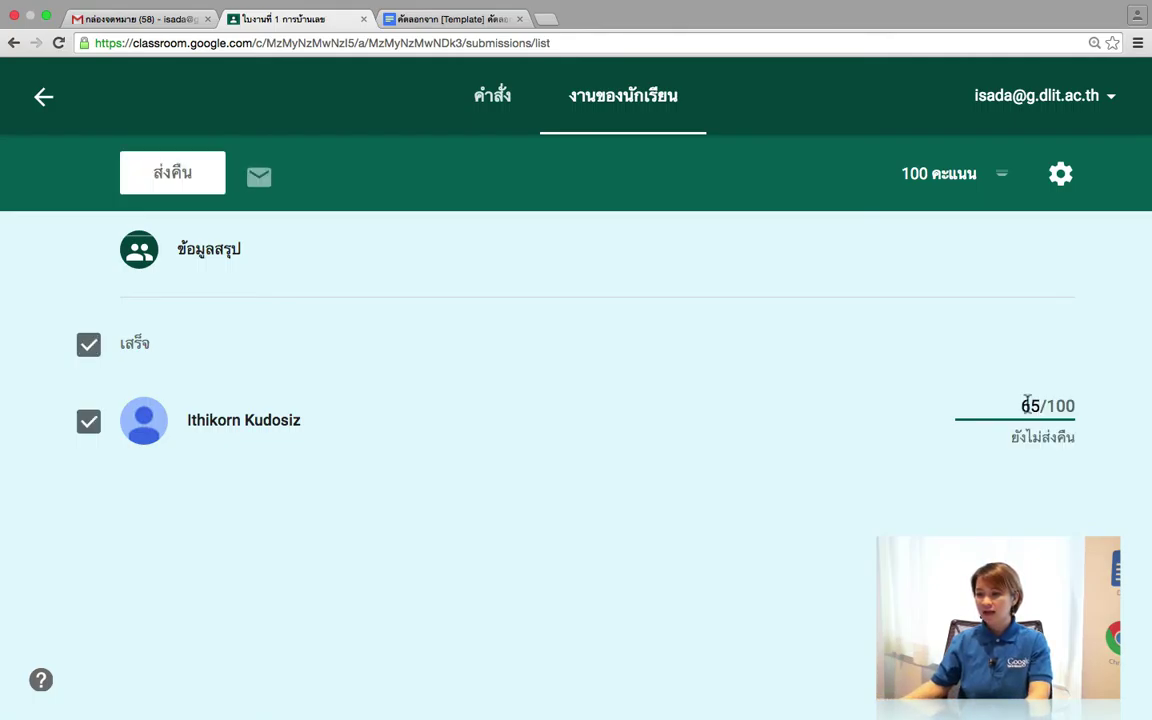
pyautogui.click(612, 141)
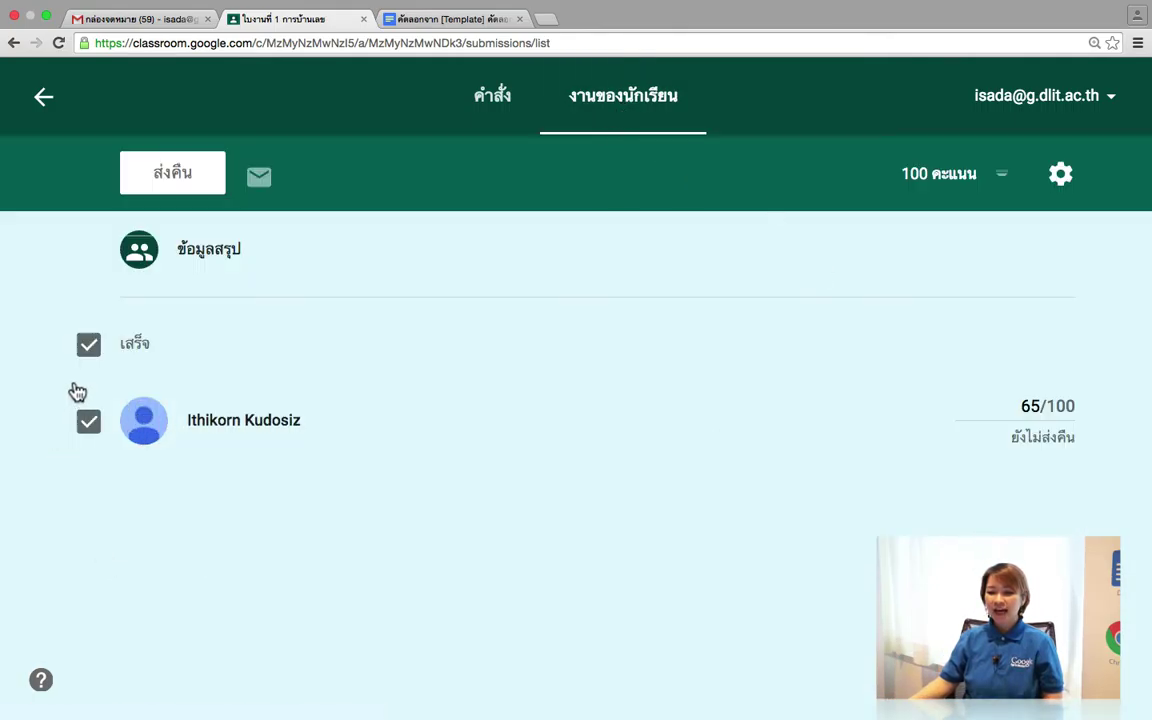
# - Select 100 as the assignment's maximum score and return (ส่งคืน) the graded work to the student
pyautogui.click(970, 175)
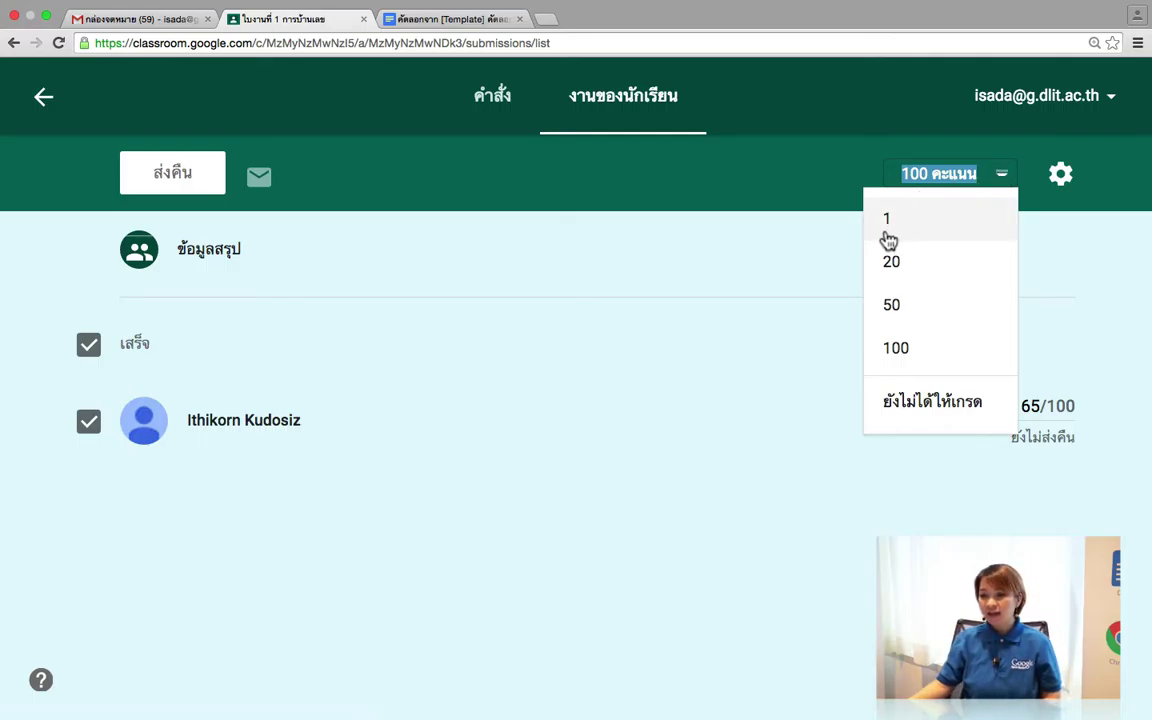
pyautogui.click(932, 358)
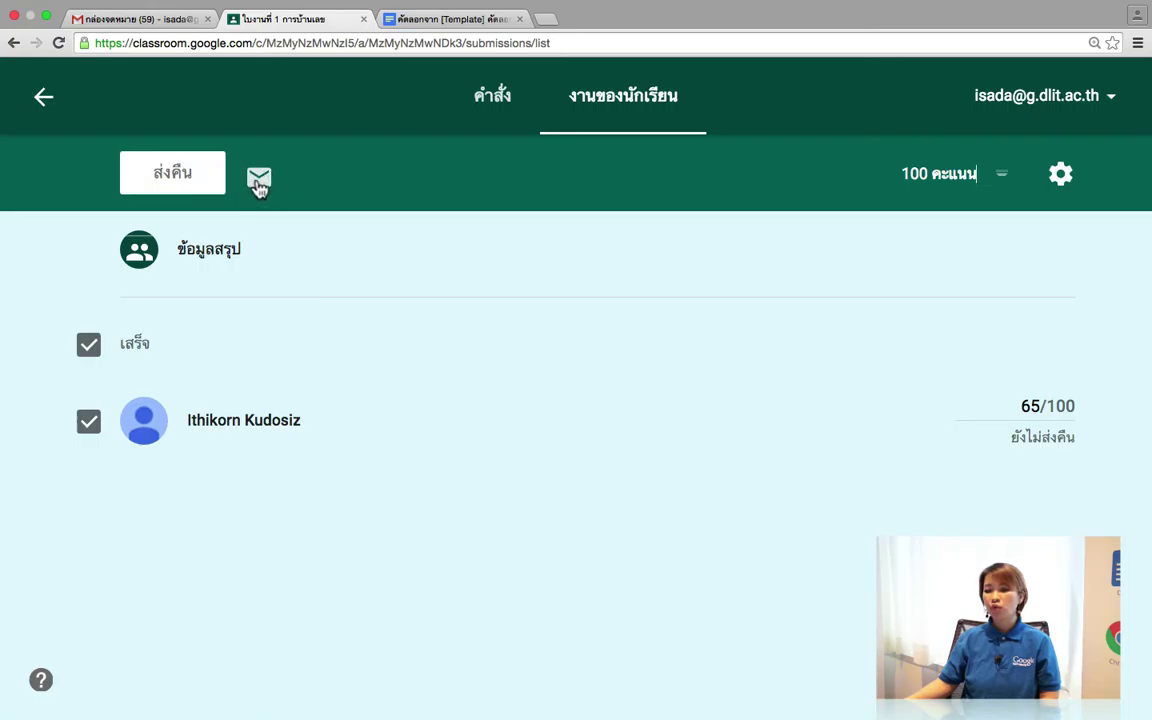
pyautogui.click(177, 178)
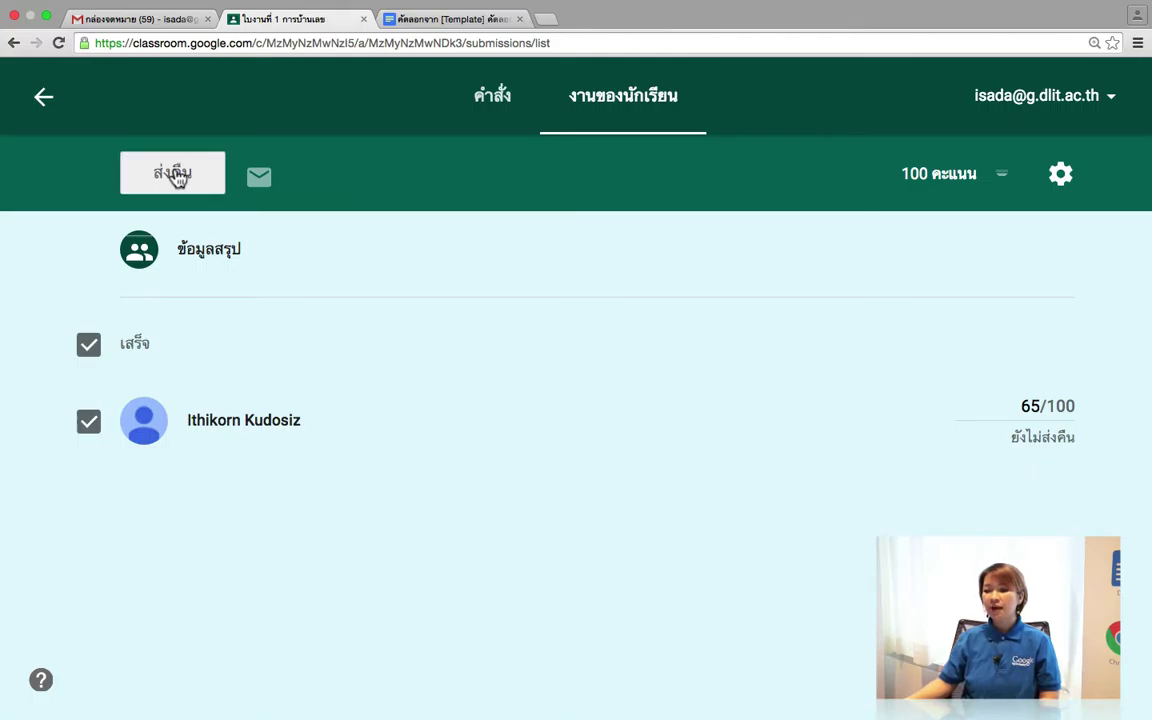
pyautogui.click(177, 178)
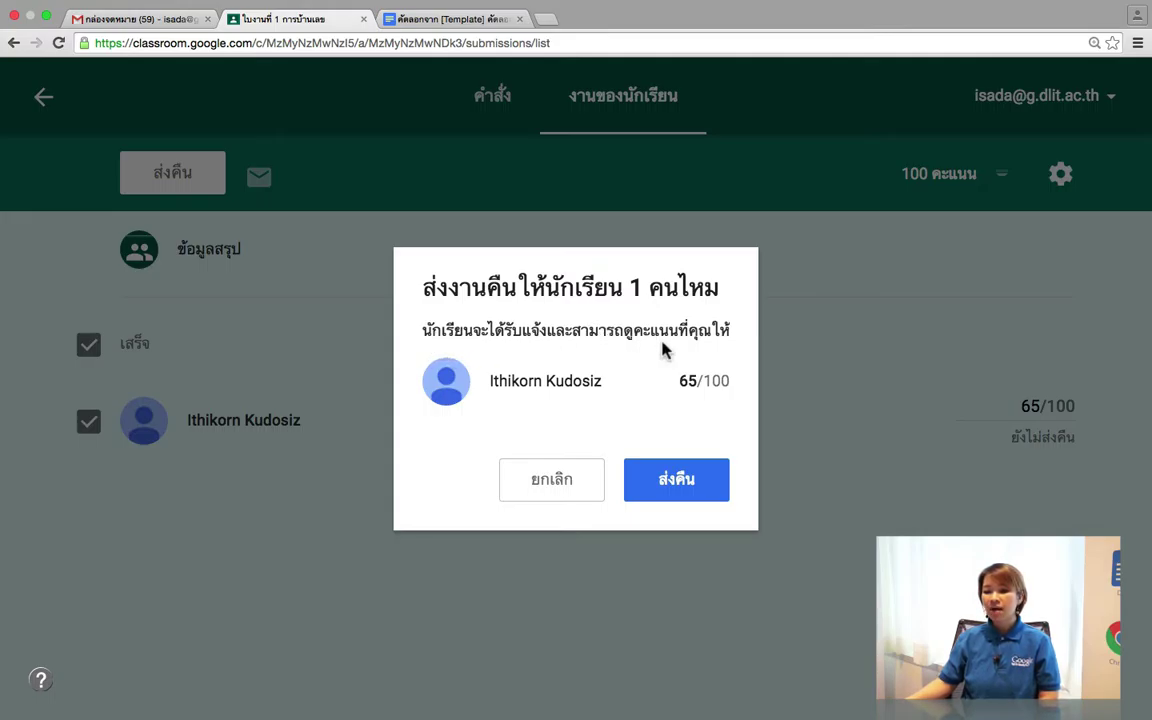
pyautogui.click(695, 489)
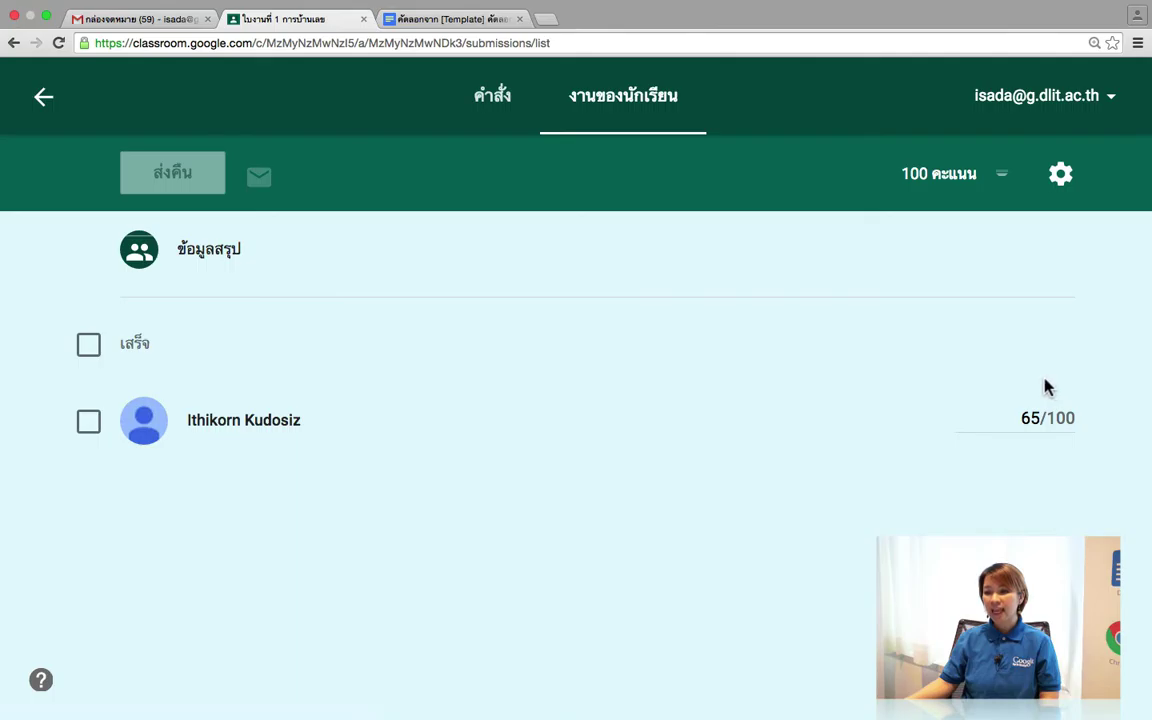
# - View the score download options for the assignment and return to the class stream to look over the assignment post
pyautogui.click(1067, 188)
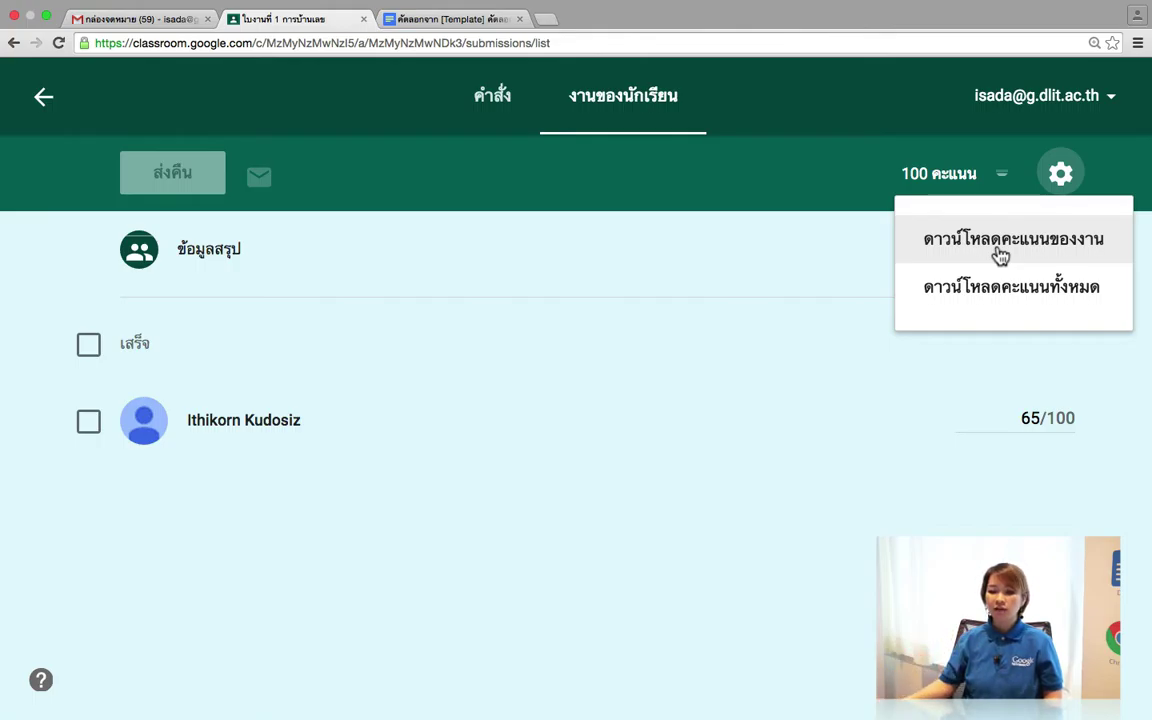
pyautogui.click(455, 343)
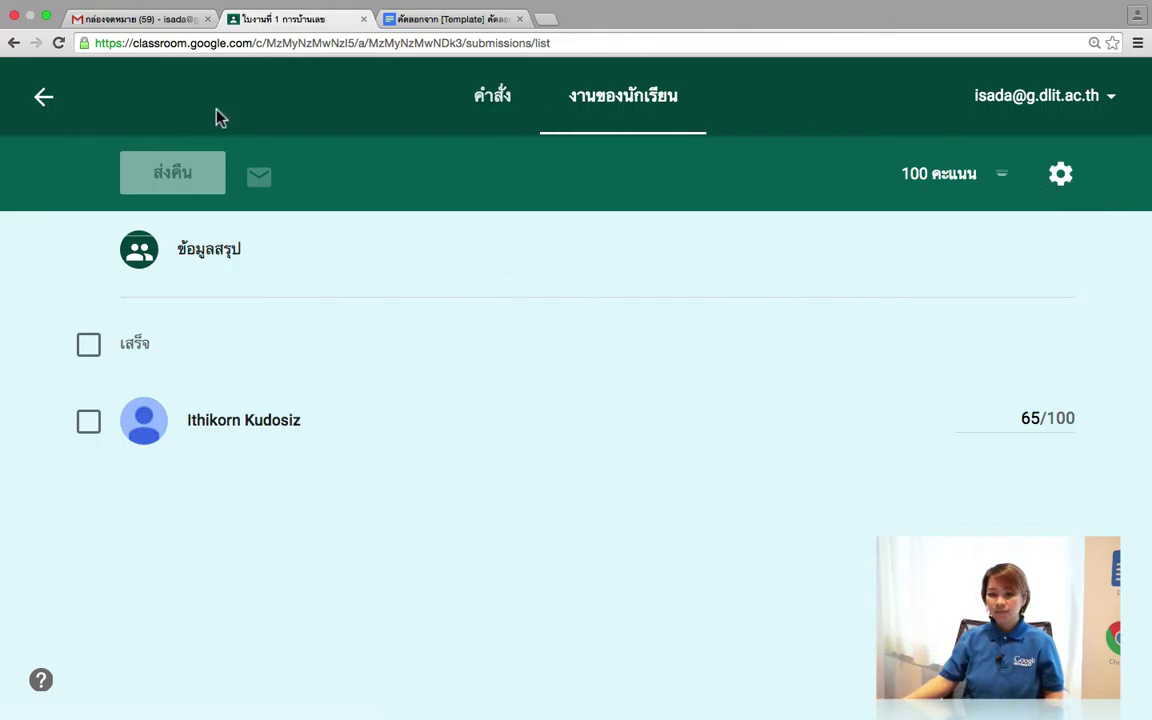
pyautogui.click(44, 102)
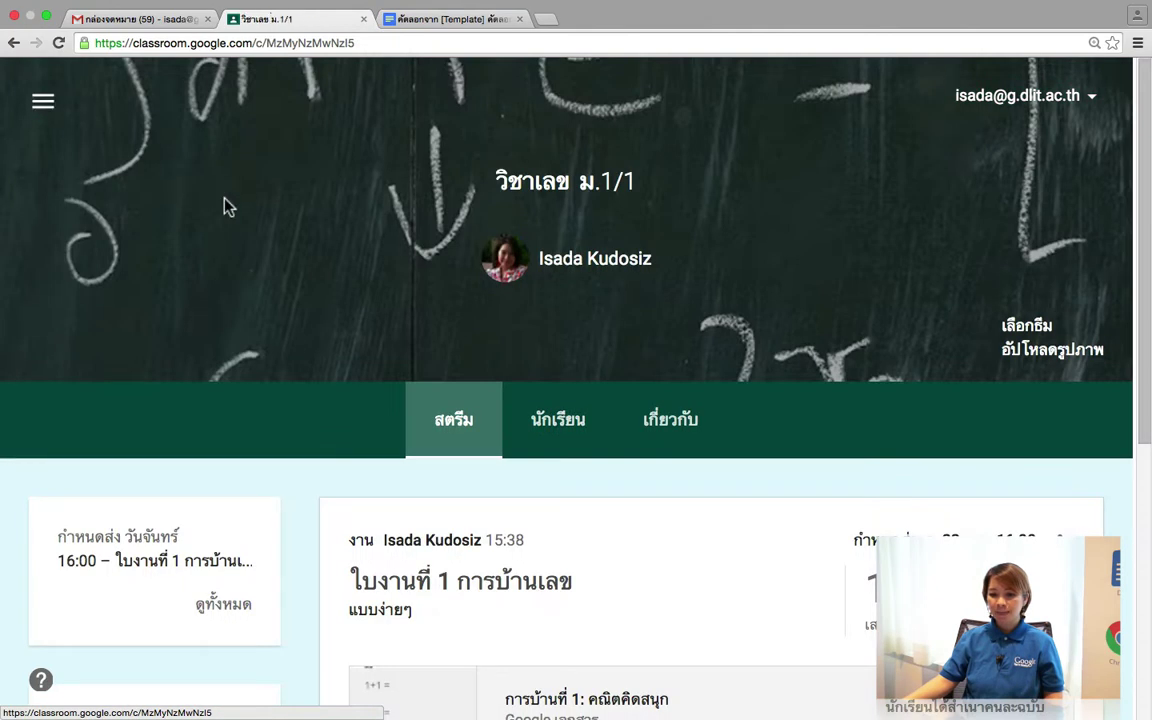
pyautogui.scroll(-3, 741, 416)
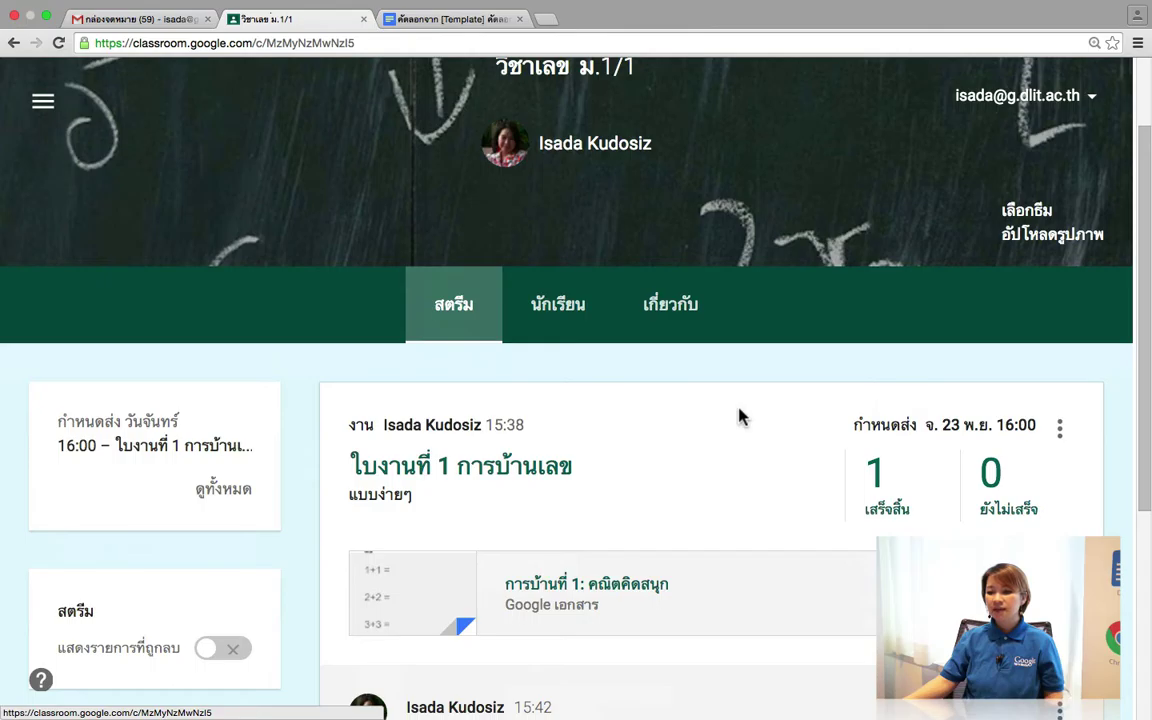
pyautogui.scroll(-1, 741, 416)
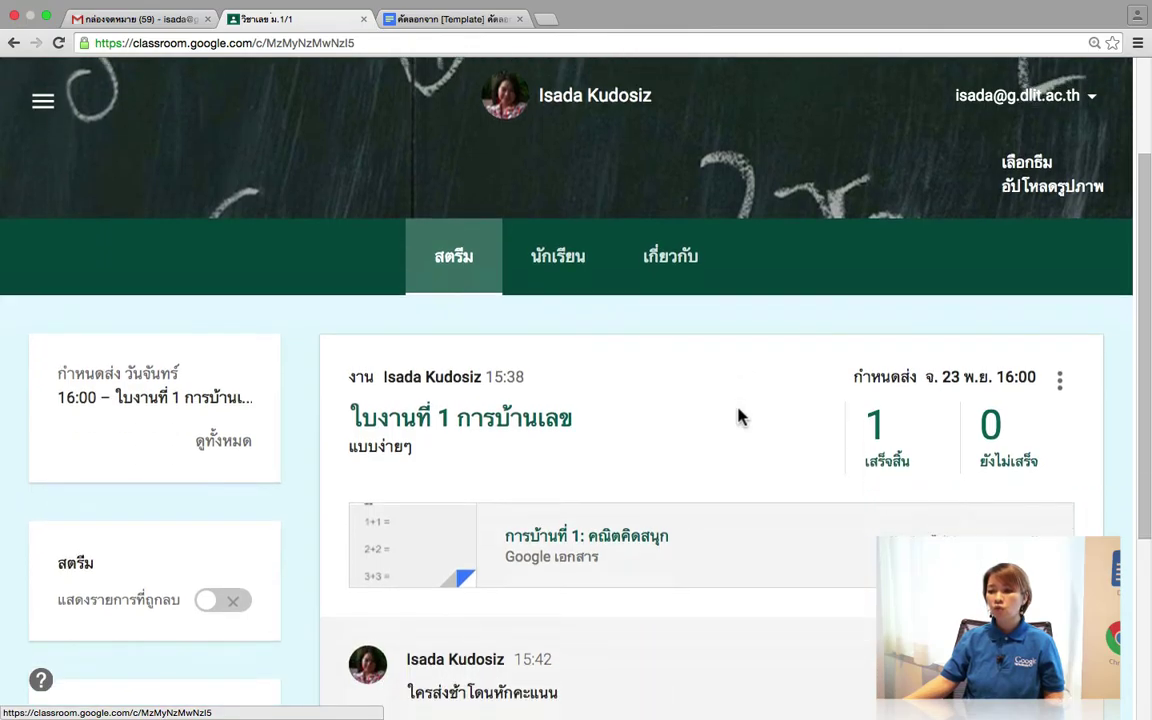
pyautogui.scroll(4, 741, 417)
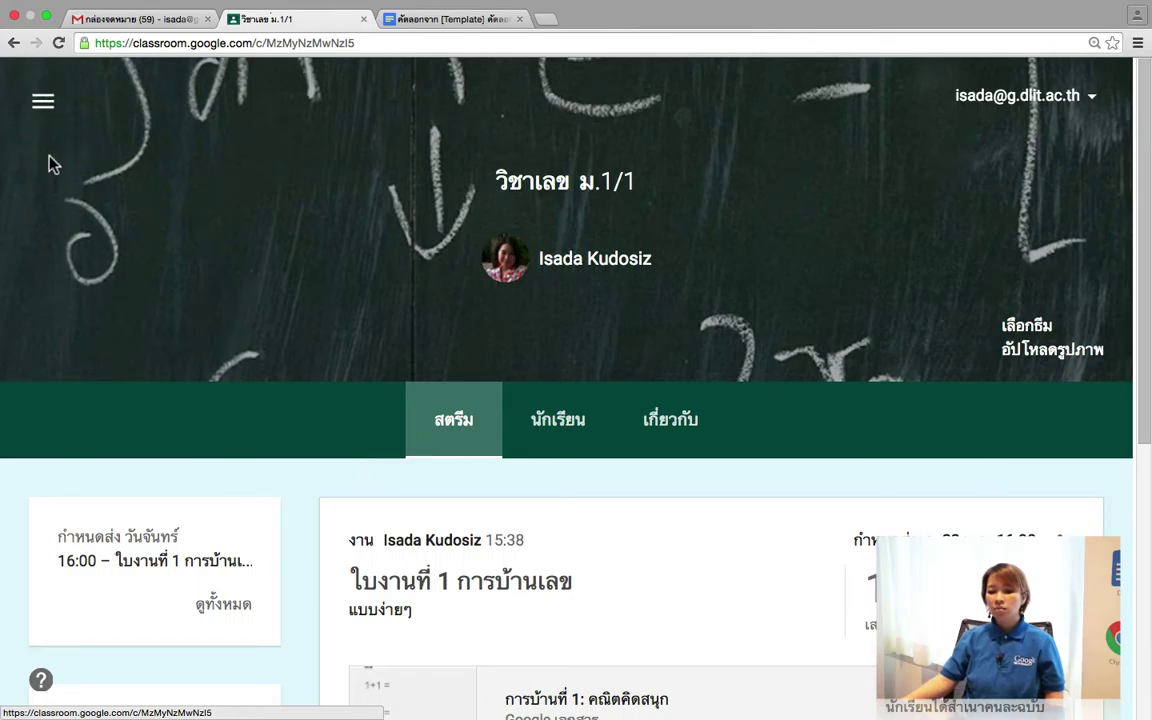
# - Open the Classroom calendar (ปฏิทิน), browse the following weeks for the assignment's due date, and return to the current week
pyautogui.click(43, 101)
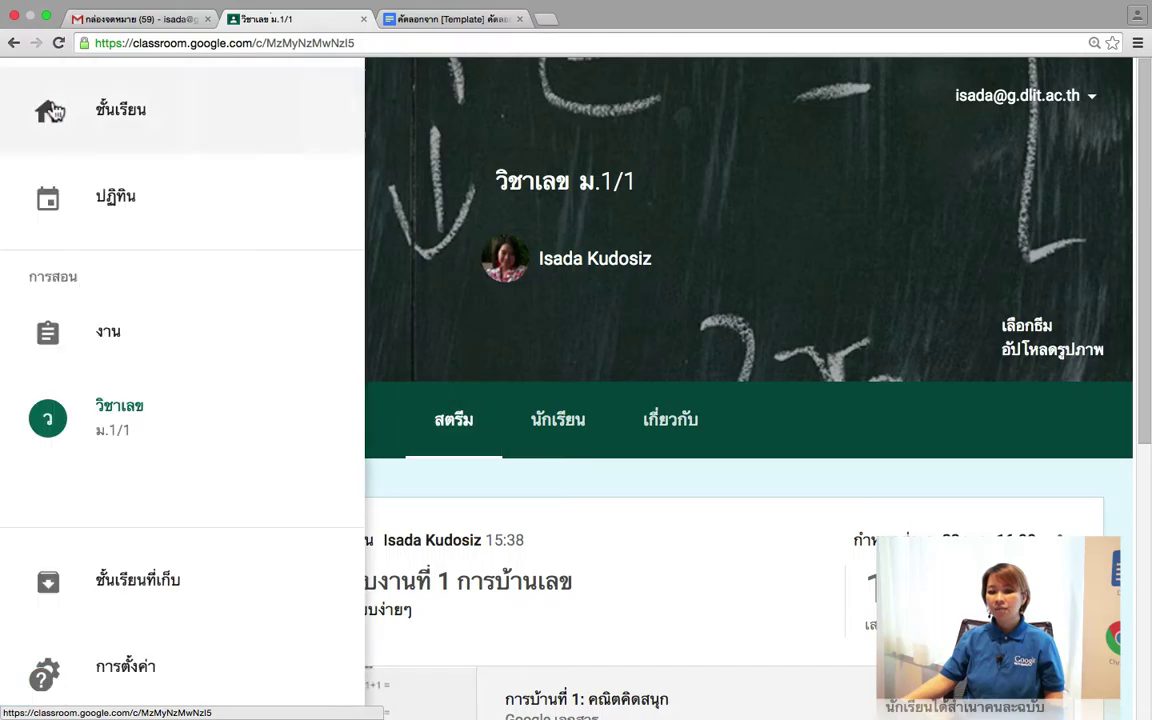
pyautogui.click(155, 209)
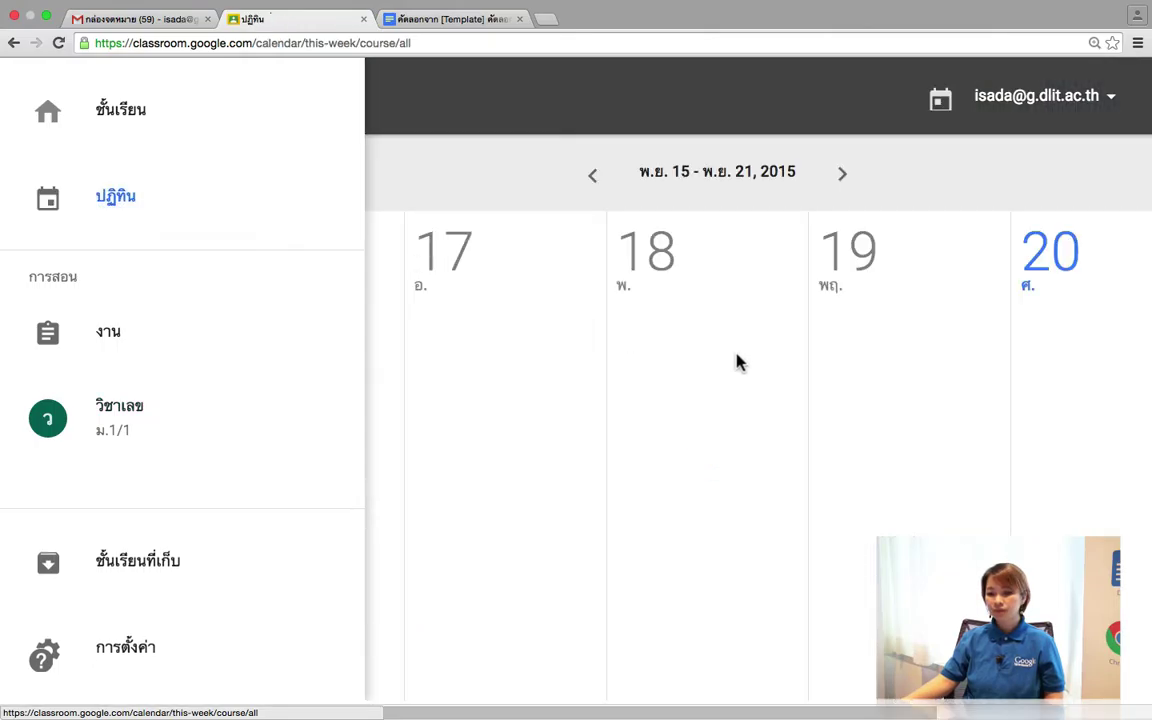
pyautogui.click(522, 124)
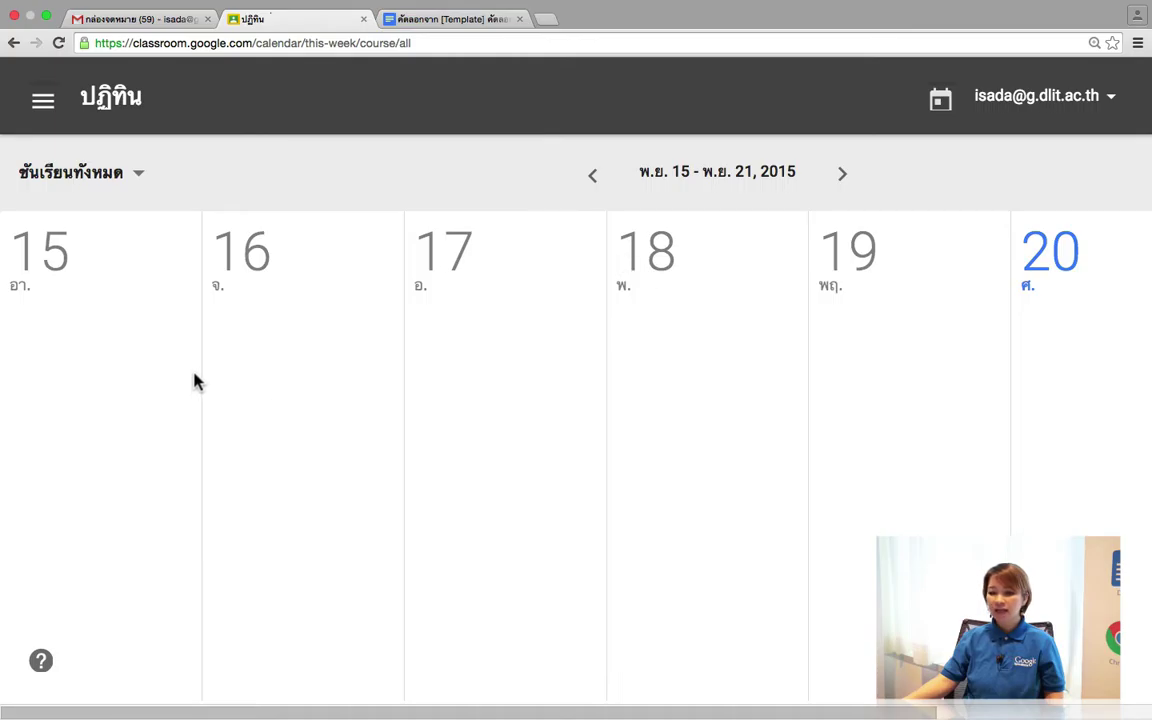
pyautogui.click(842, 180)
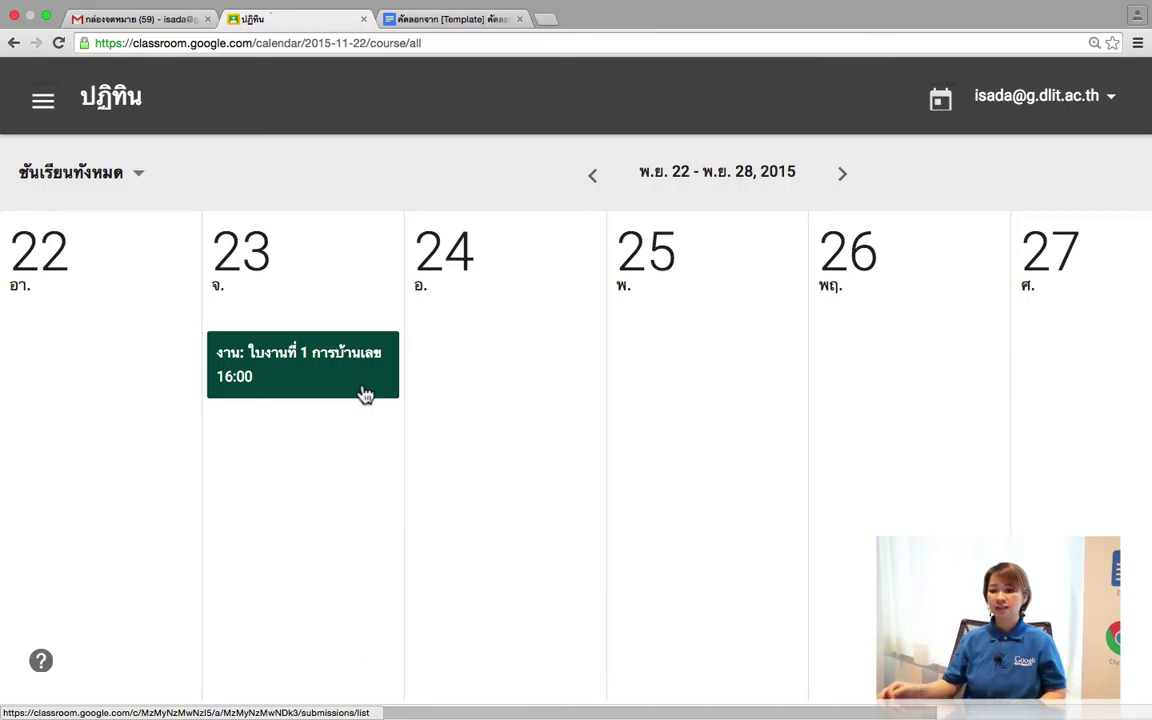
pyautogui.click(845, 180)
pyautogui.click(940, 105)
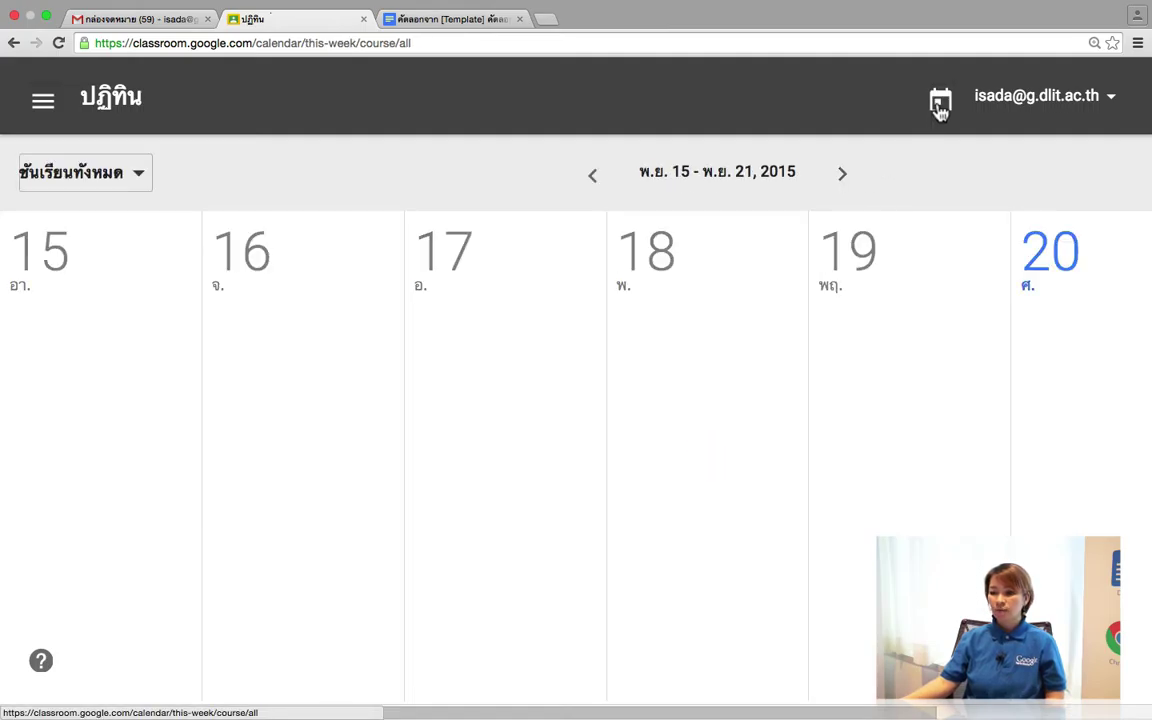
# - View the account details and the calendar's class filter choices, leaving the filter on all classes (ชั้นเรียนทั้งหมด)
pyautogui.click(1112, 105)
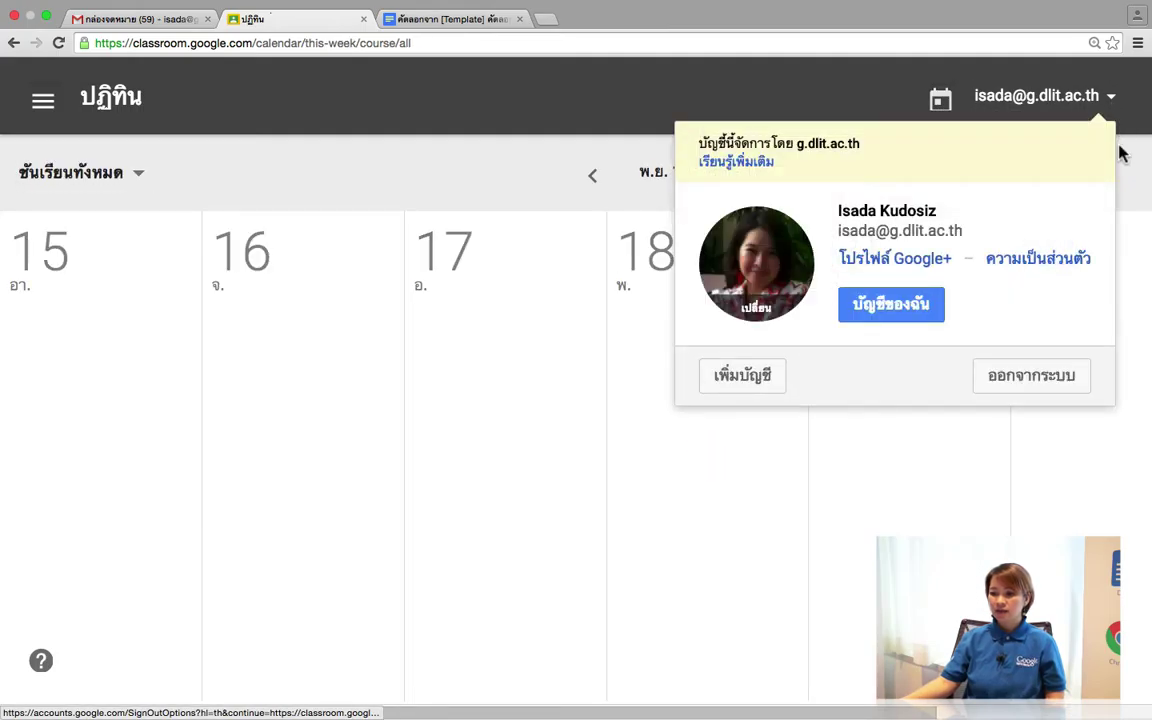
pyautogui.click(340, 333)
pyautogui.click(100, 173)
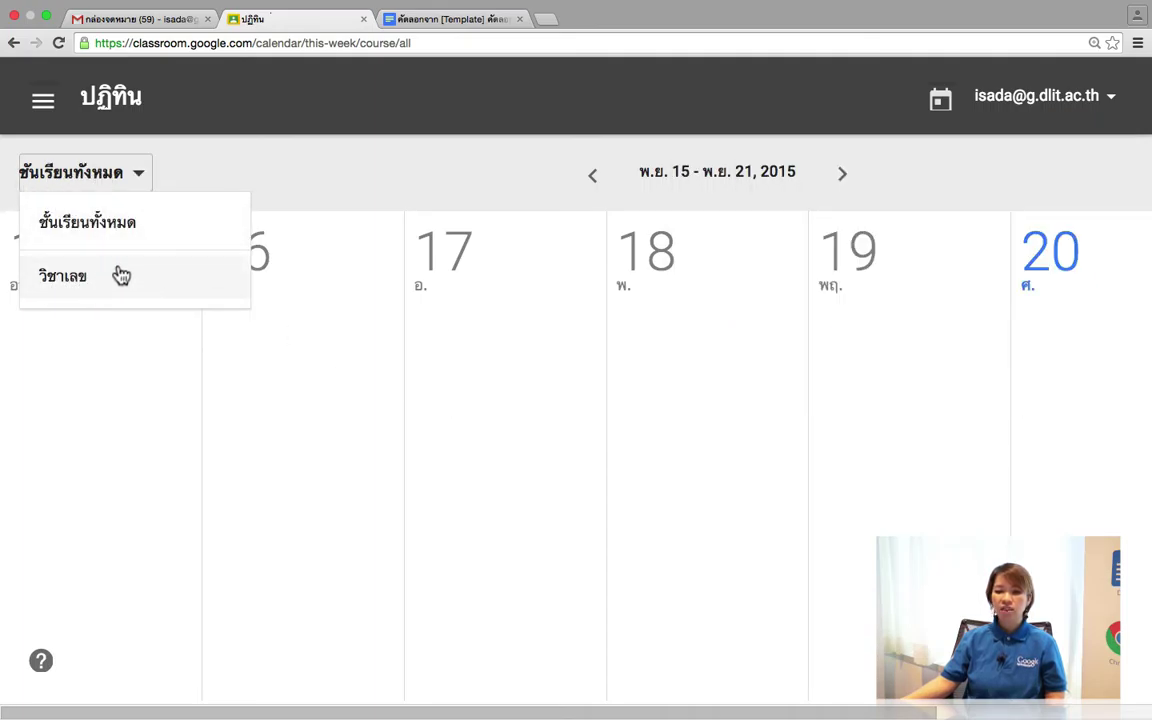
pyautogui.click(245, 176)
# - Go to the classes page (ชั้นเรียน) and start a new class named "วิชาอังกฤษ"
pyautogui.click(43, 100)
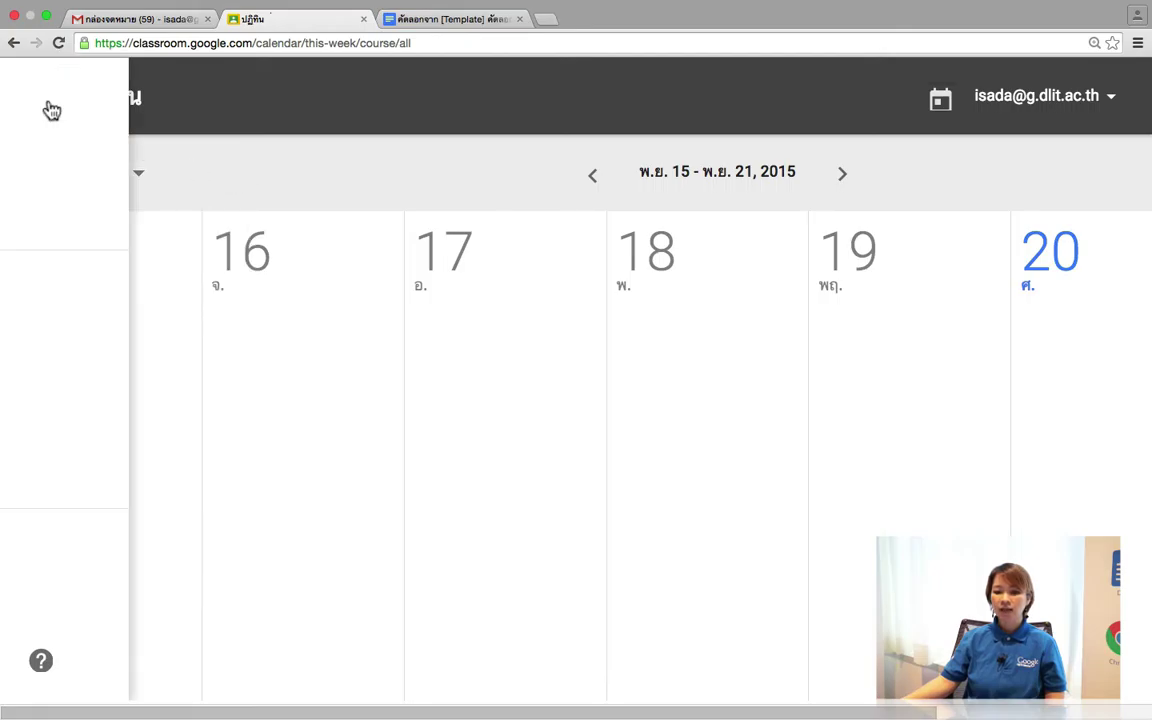
pyautogui.click(94, 107)
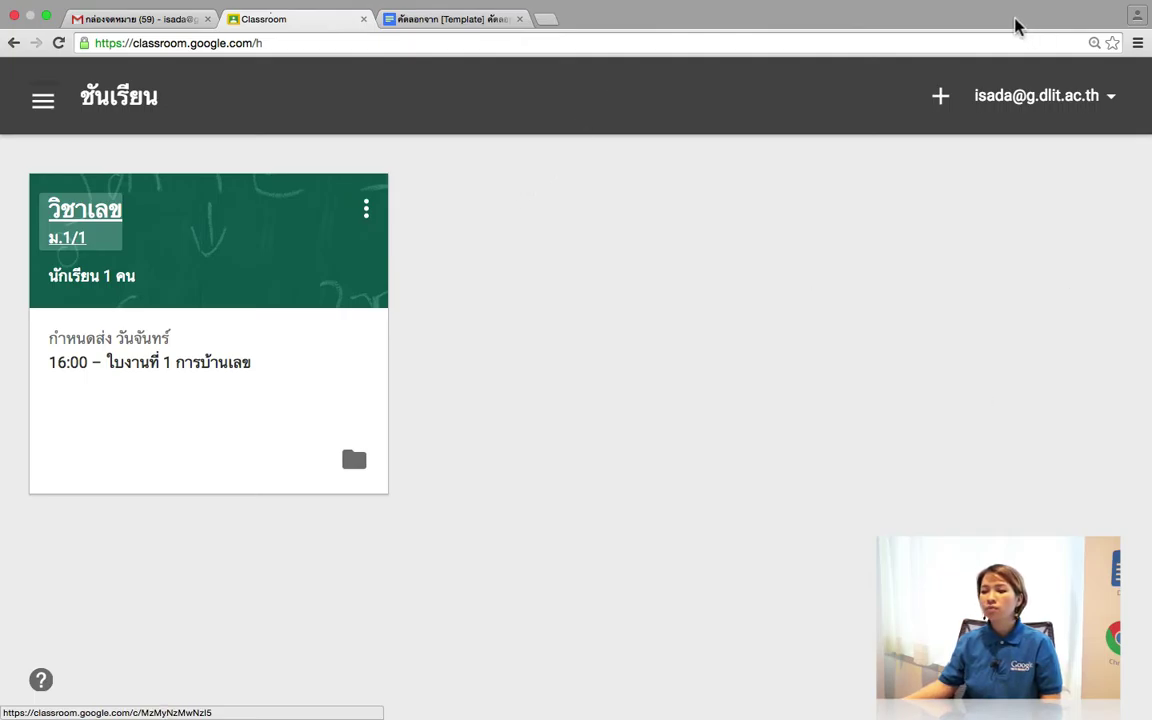
pyautogui.click(941, 98)
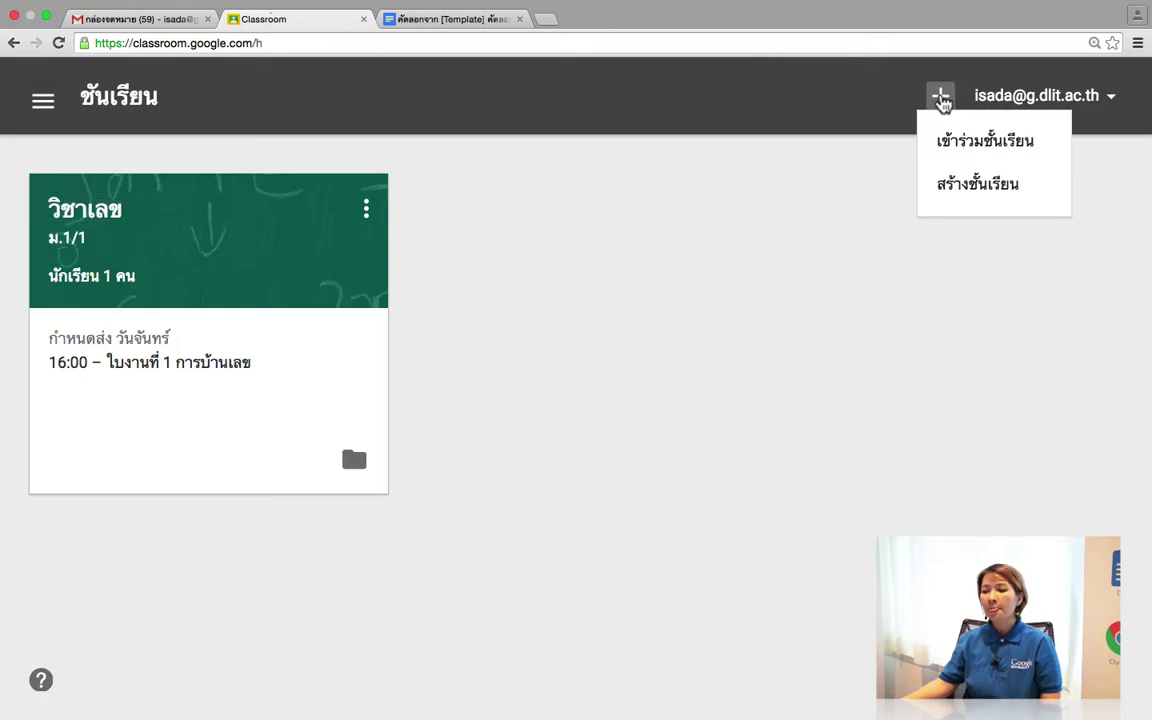
pyautogui.click(979, 190)
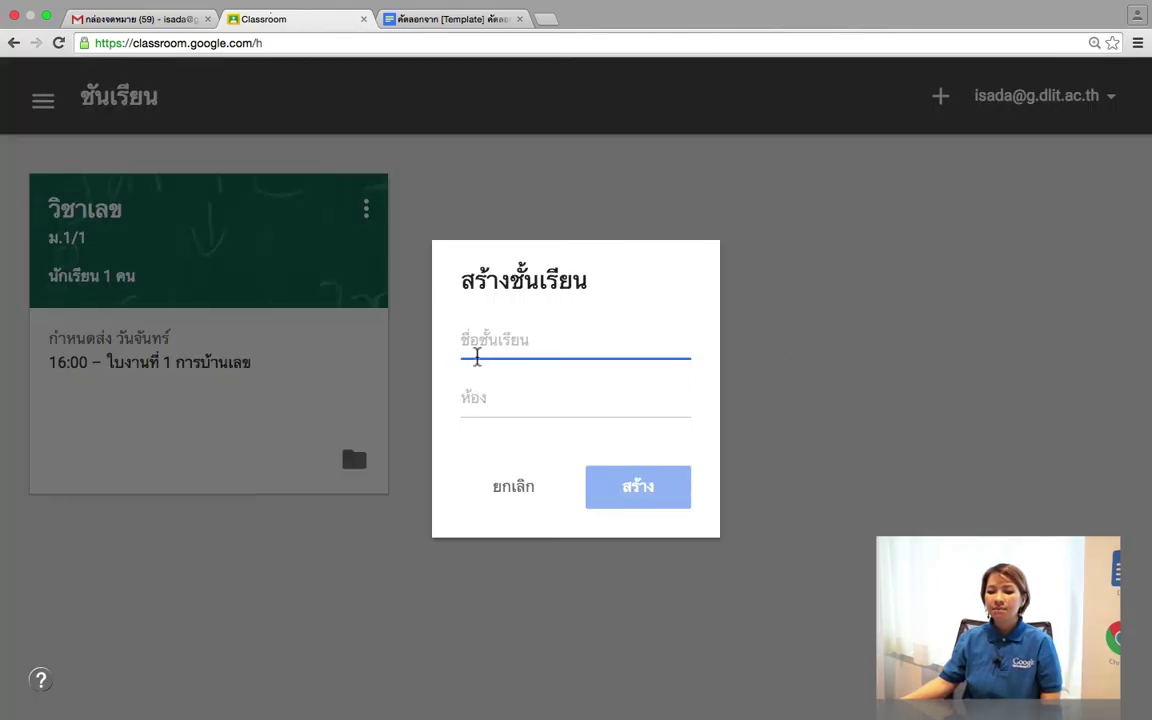
pyautogui.write('วิ')
pyautogui.press('BackSpace')
pyautogui.press('BackSpace')
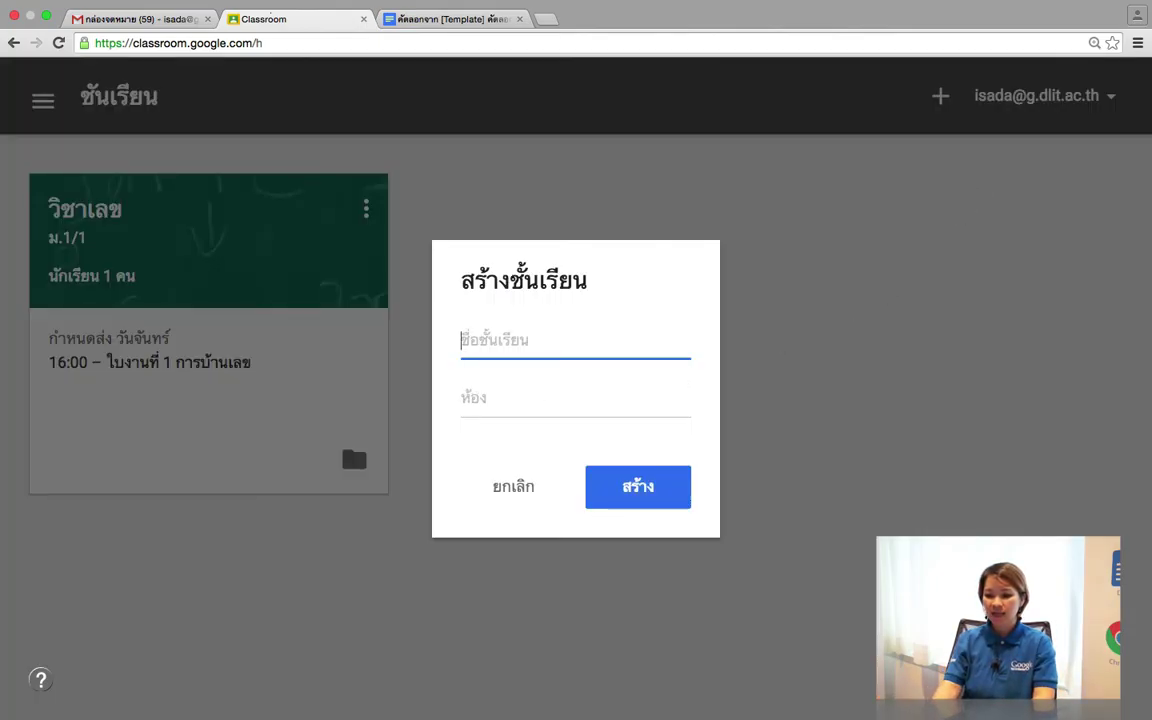
pyautogui.write('วิ')
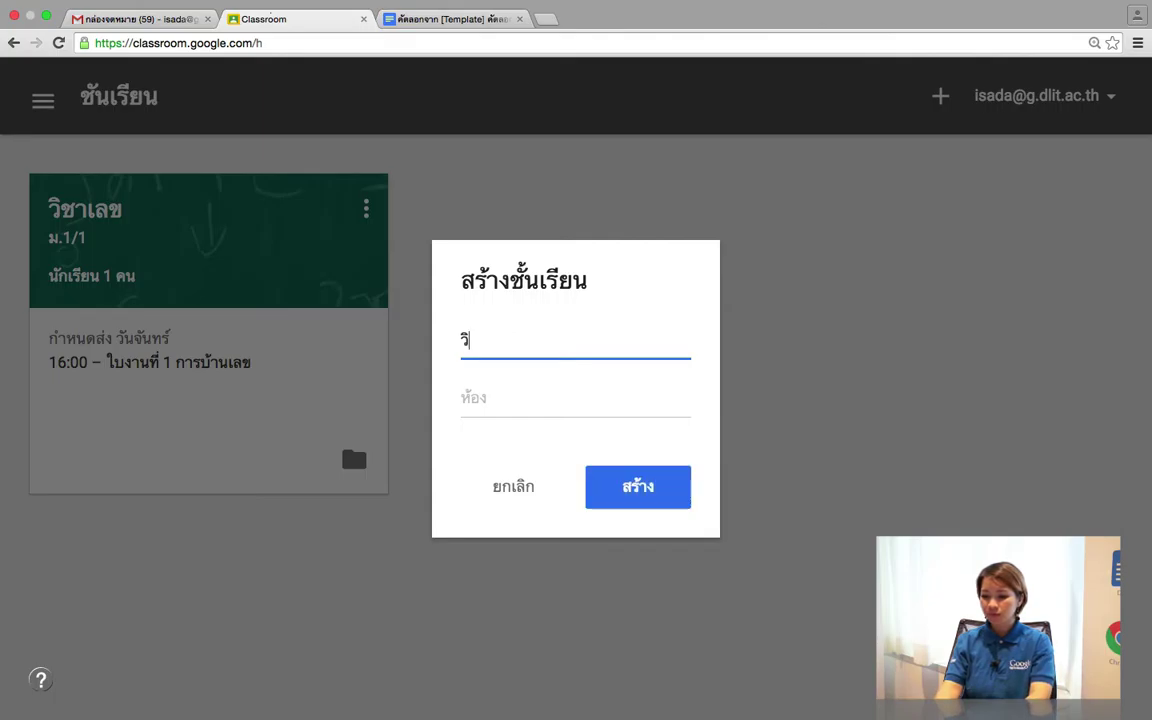
pyautogui.write('ชาอังกฤษ')
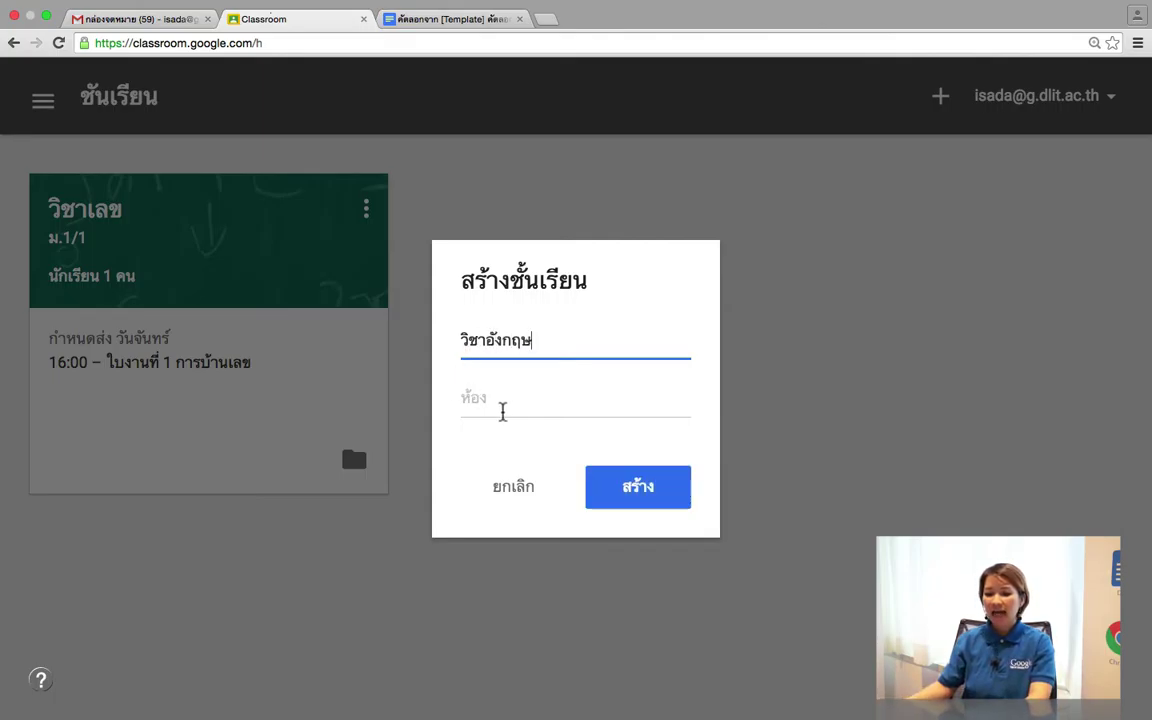
# - Set the new class's section (ห้อง) to "ม. 2/2" and create the class
pyautogui.click(502, 405)
pyautogui.write('ม')
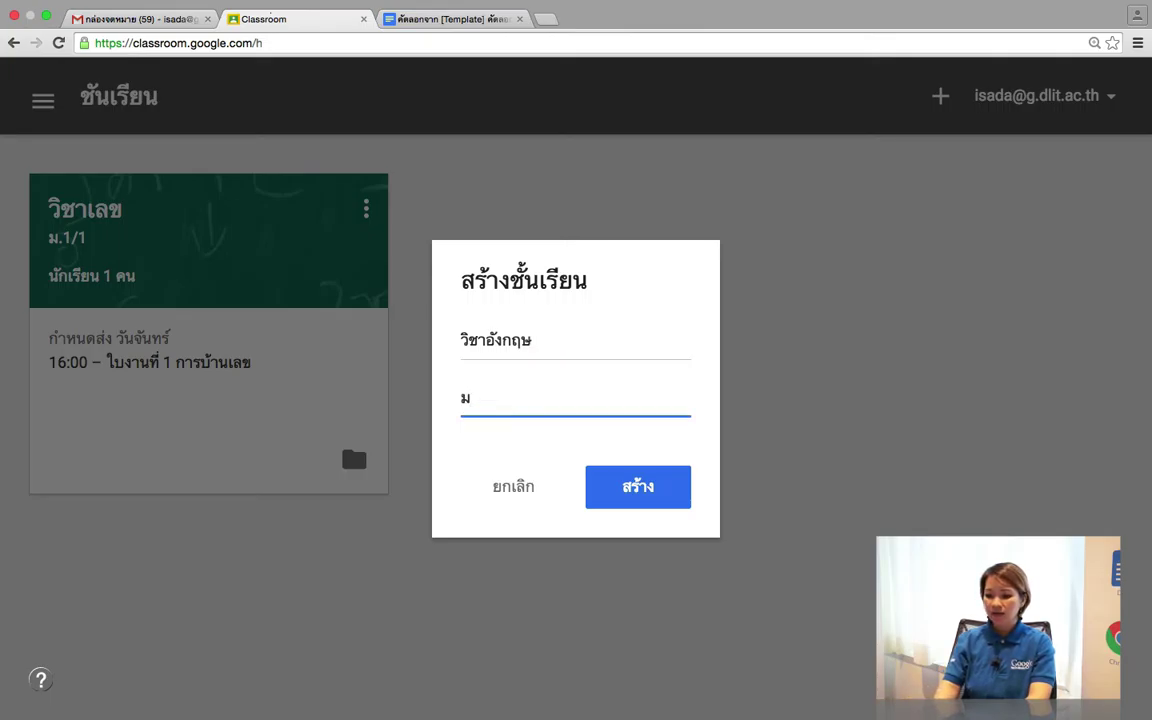
pyautogui.write('. /ฝ')
pyautogui.press('BackSpace')
pyautogui.press('BackSpace')
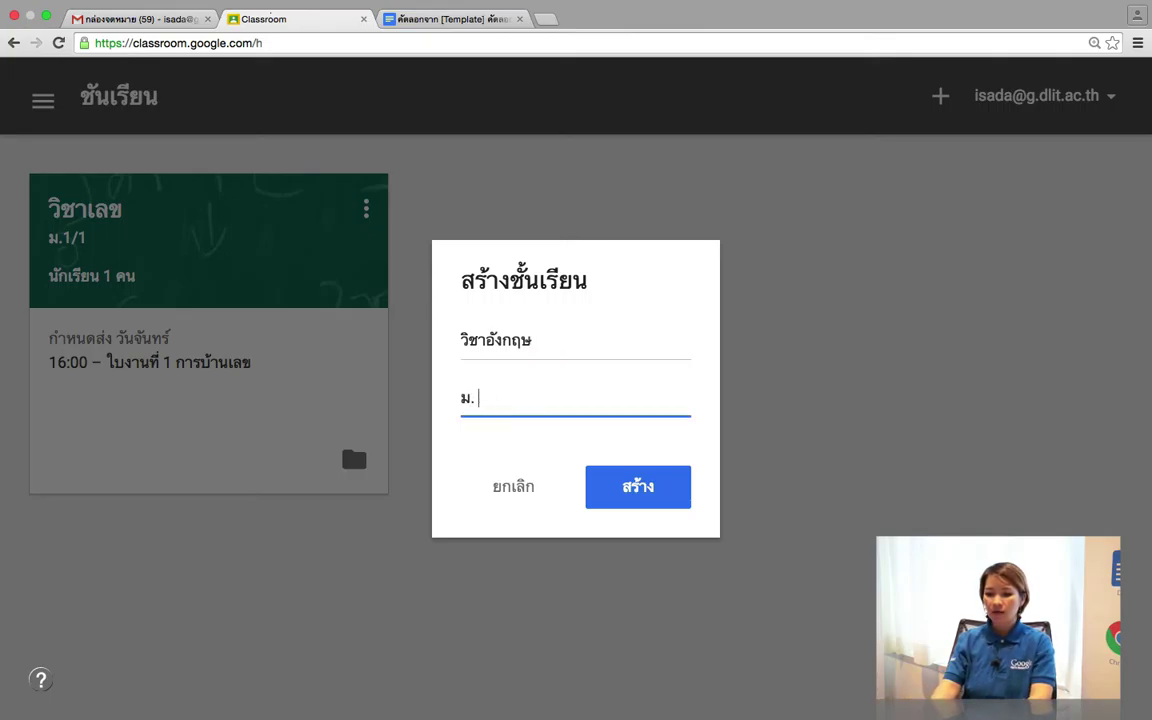
pyautogui.write('2/2')
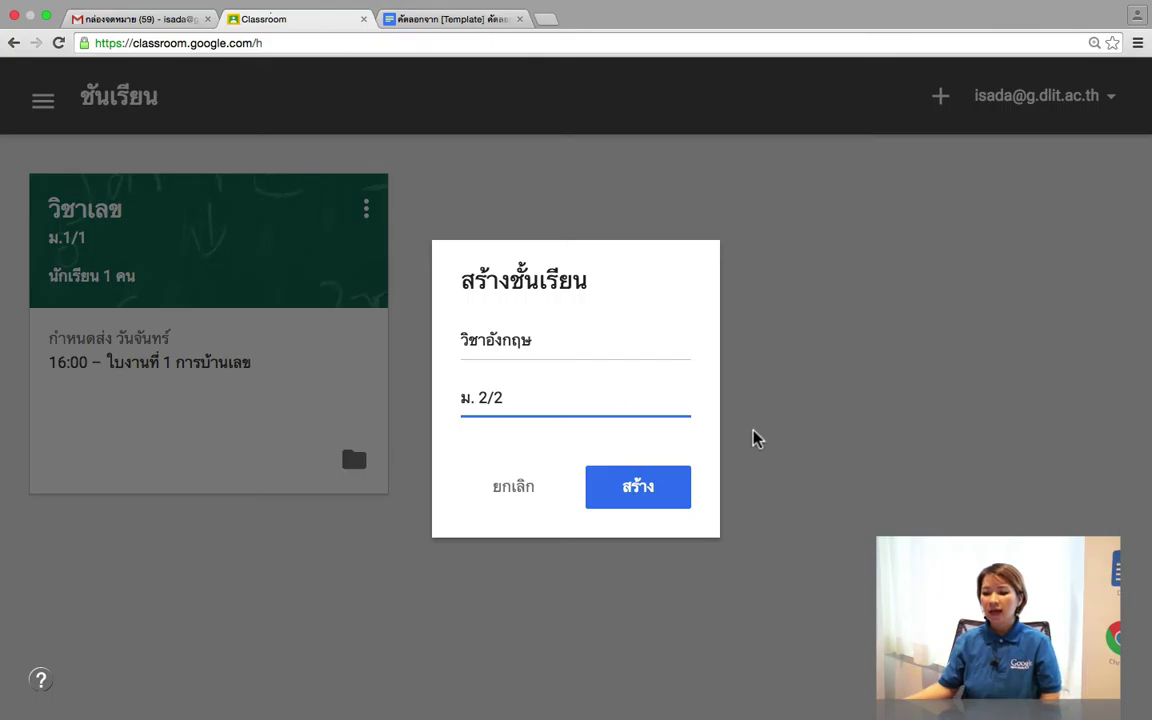
pyautogui.click(625, 494)
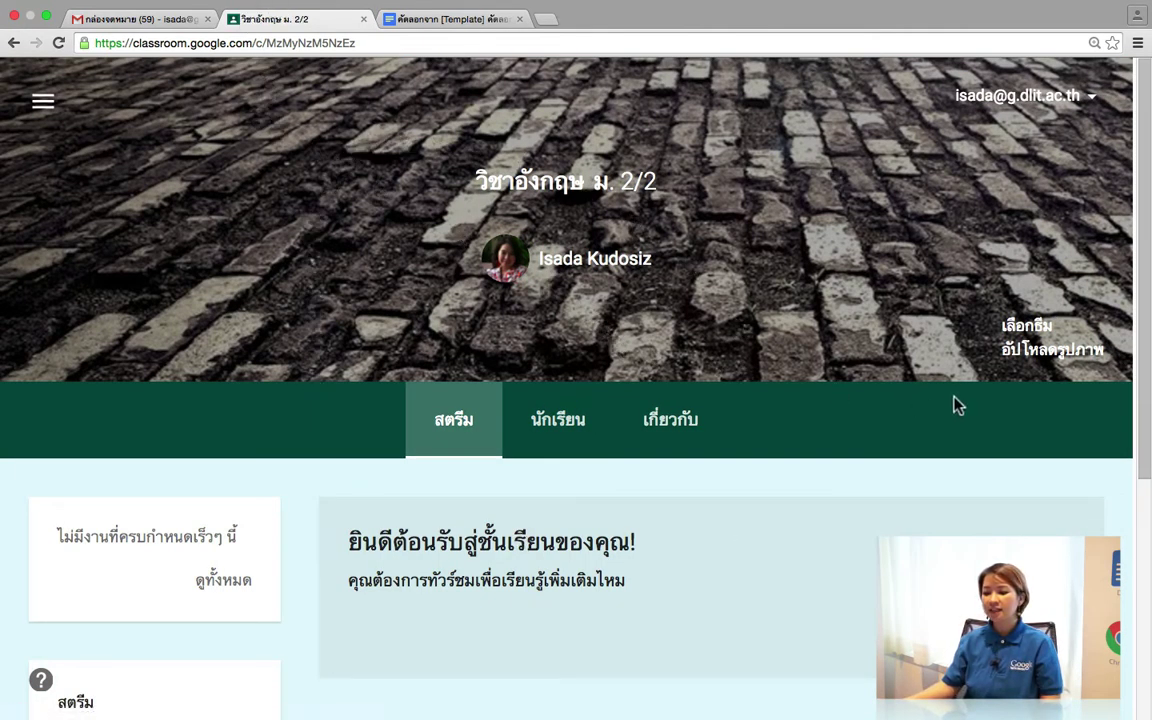
# - Set the English class's theme (เลือกธีม) to the American flag image from the theme gallery
pyautogui.click(1034, 328)
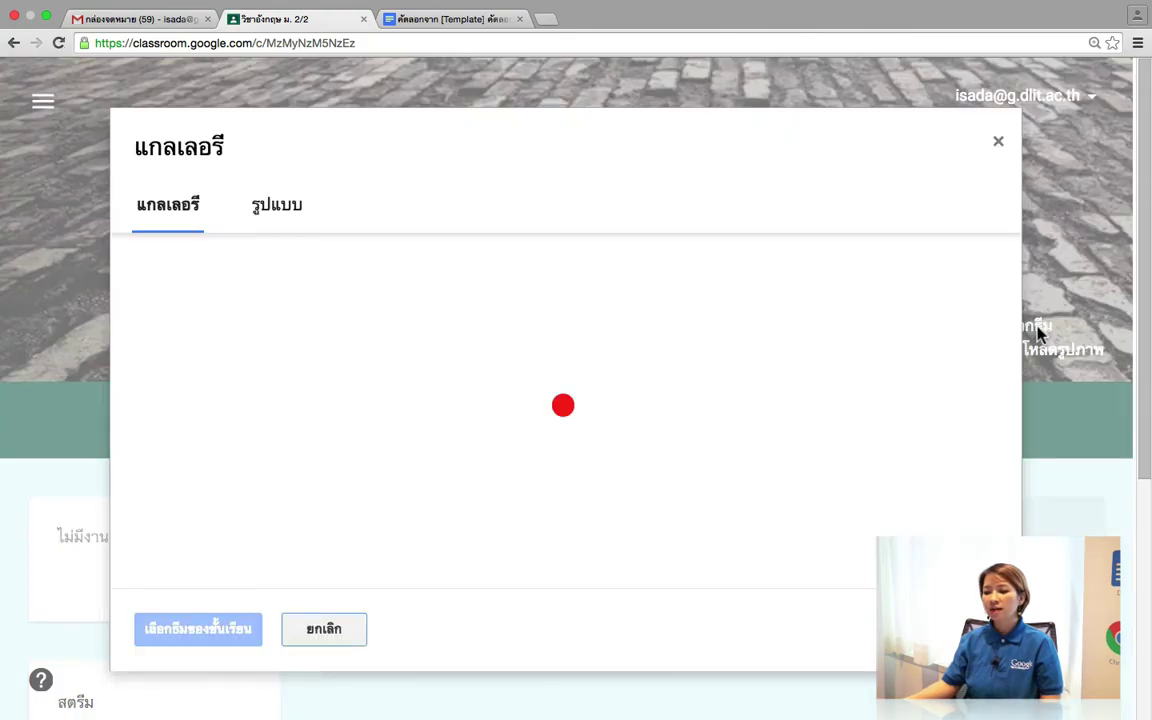
pyautogui.scroll(-5, 557, 462)
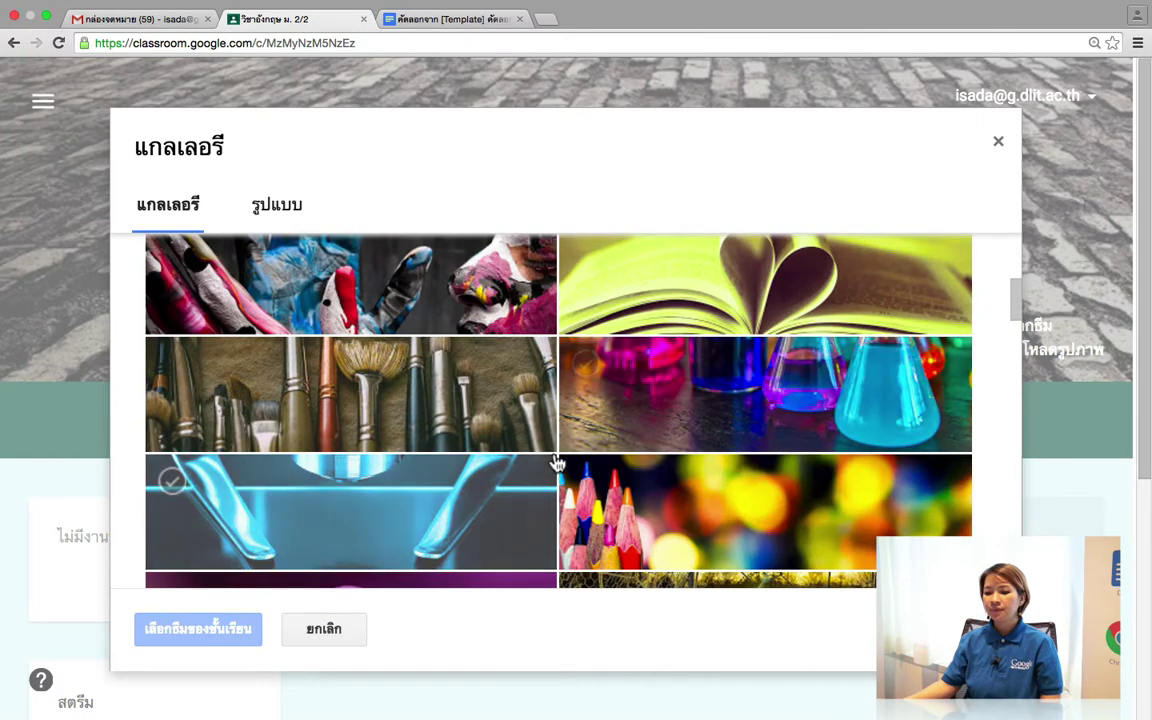
pyautogui.scroll(-10, 557, 462)
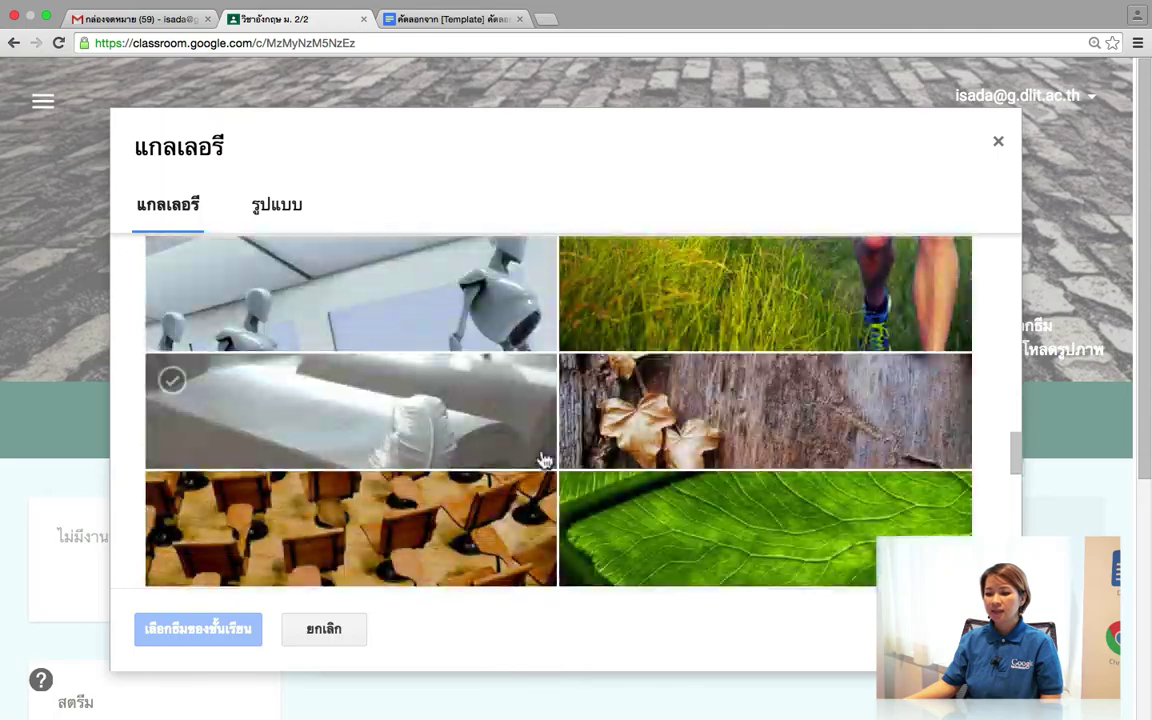
pyautogui.scroll(-10, 540, 458)
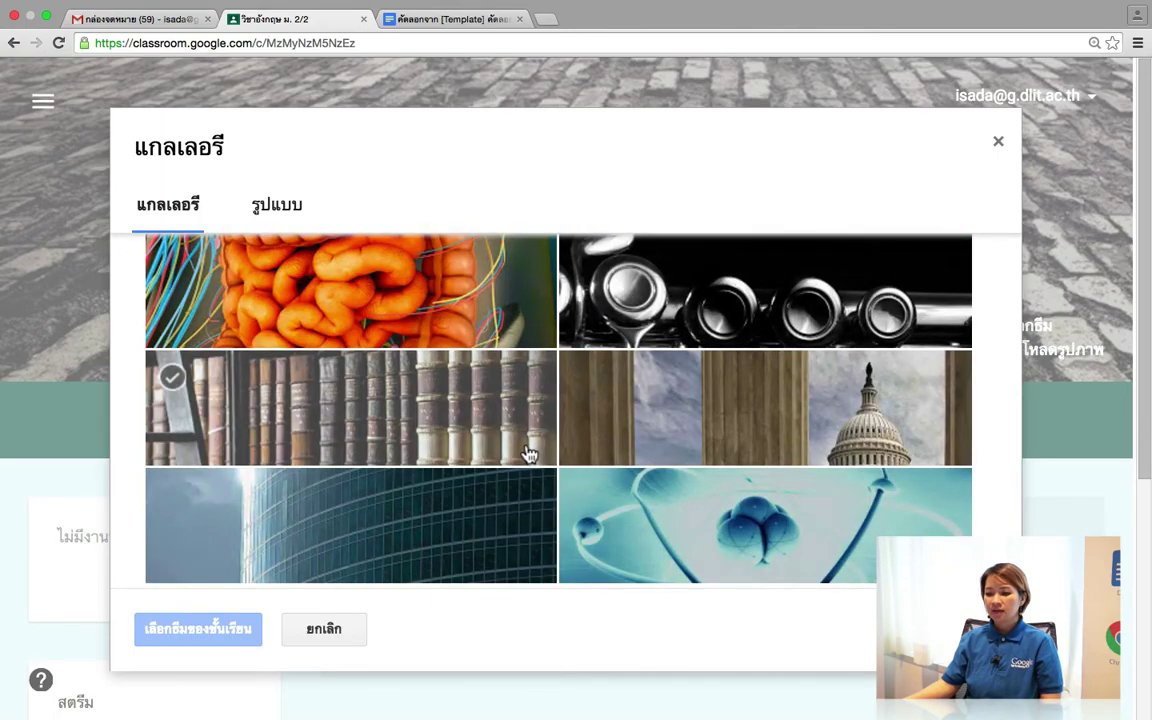
pyautogui.scroll(-6, 643, 480)
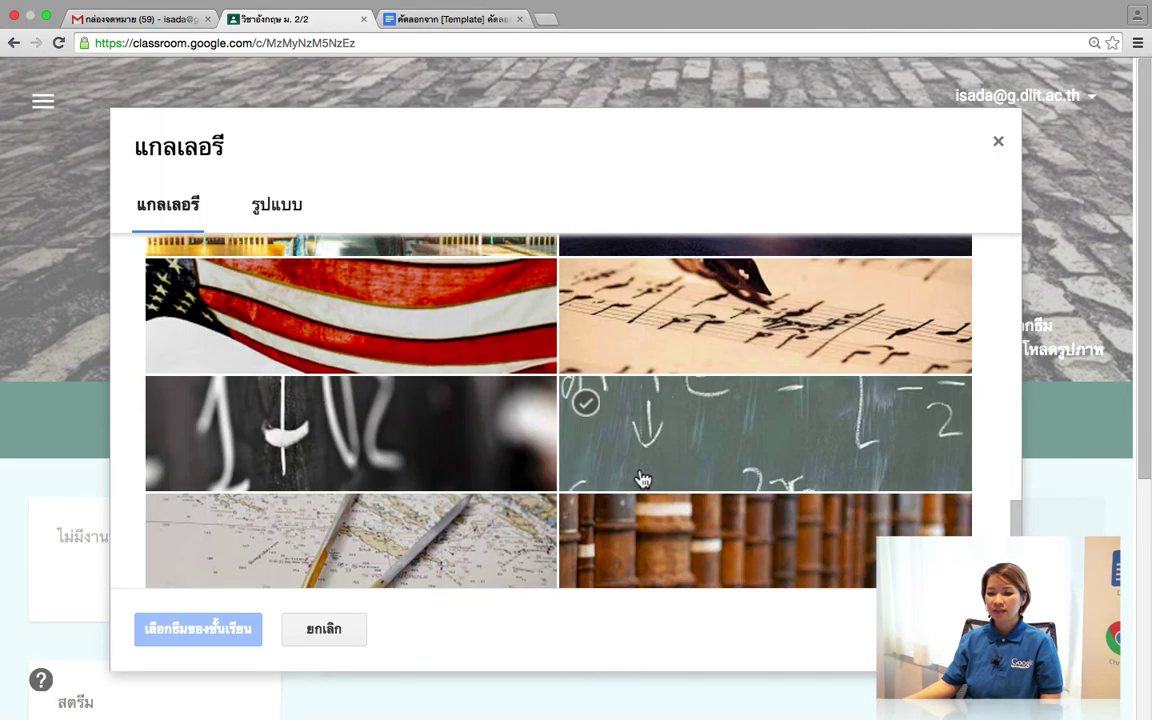
pyautogui.click(250, 305)
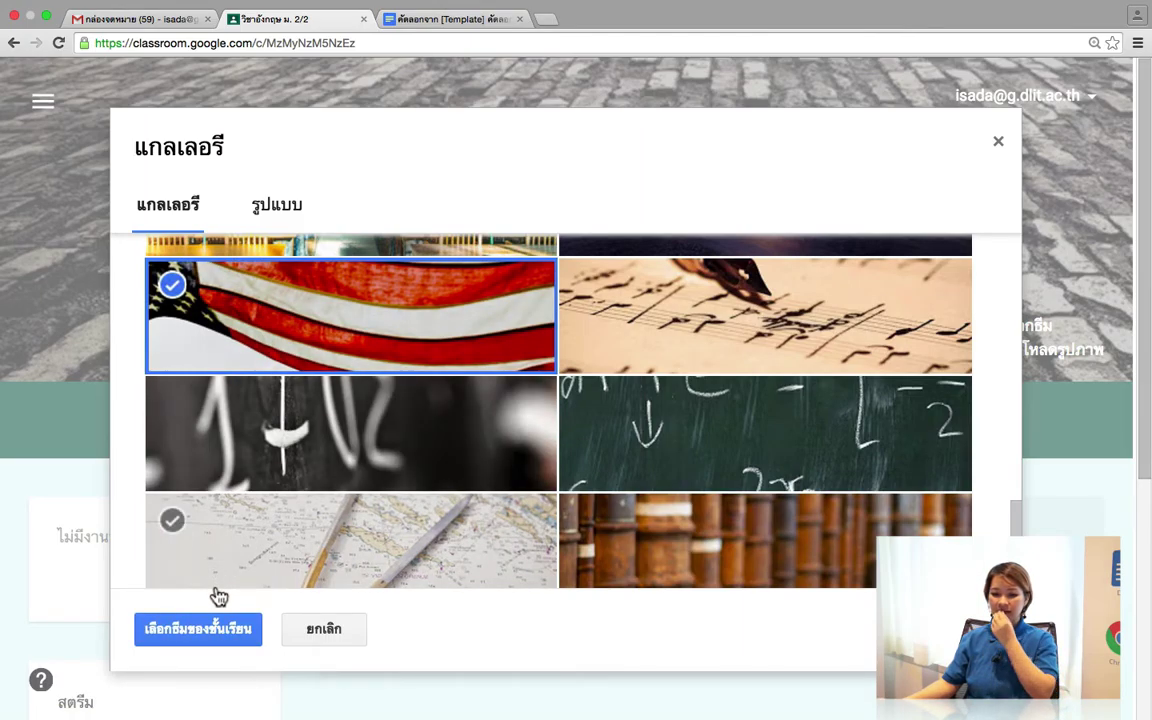
pyautogui.click(195, 626)
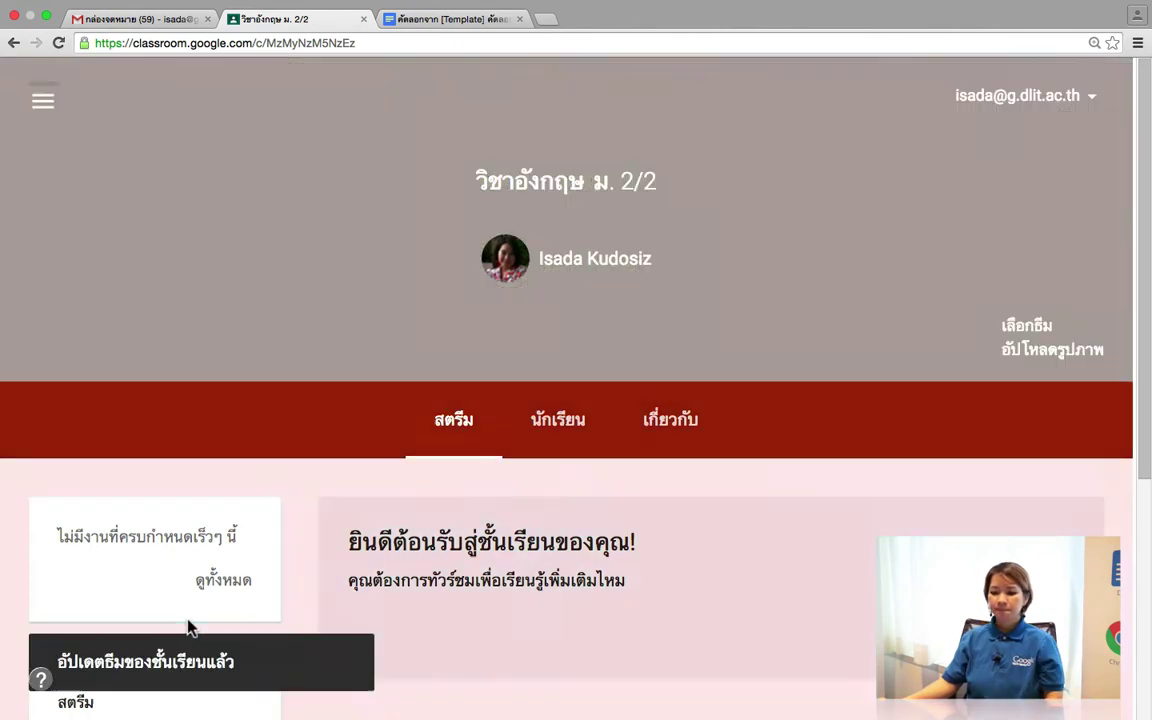
pyautogui.scroll(-1, 370, 405)
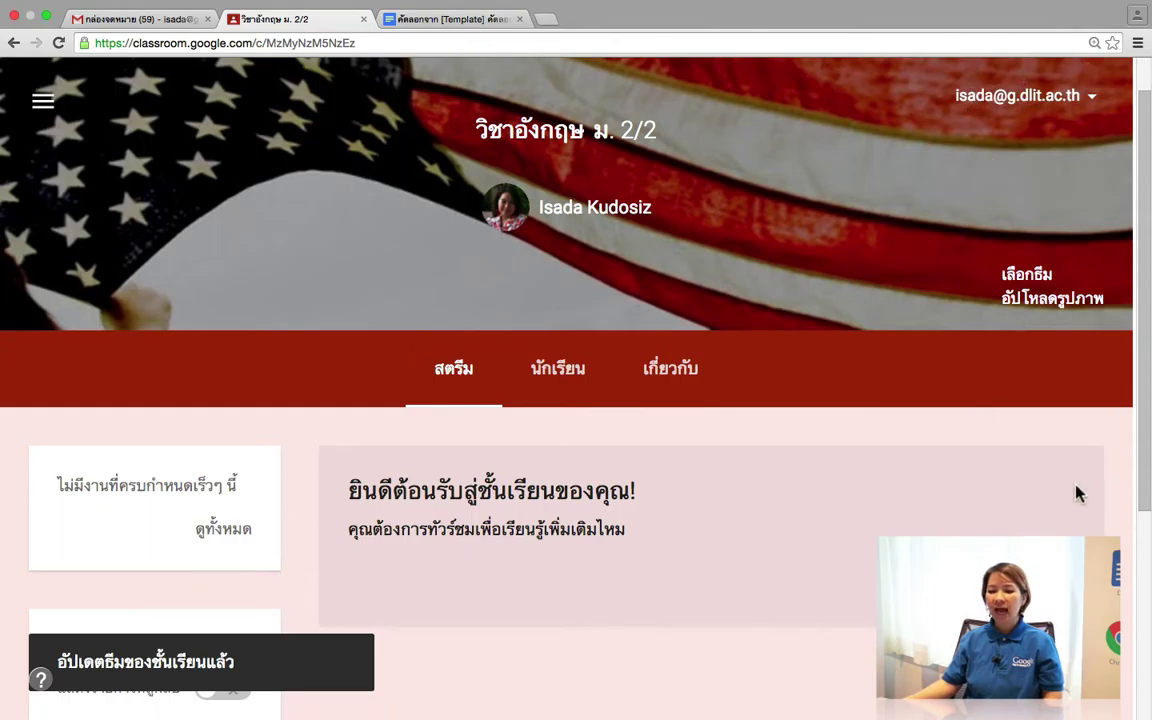
pyautogui.scroll(1, 713, 420)
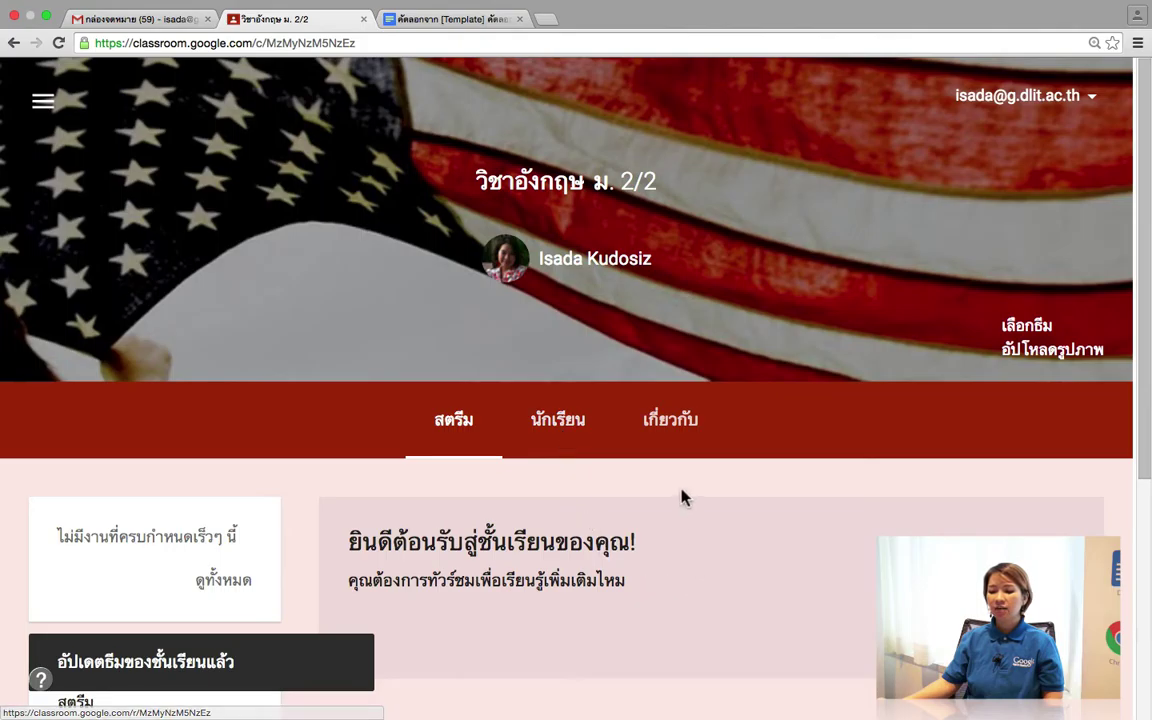
# - Post the announcement (ประกาศ) "Tomorrow I will not come to school, please do your home work that assign." to the class stream
pyautogui.scroll(-5, 681, 443)
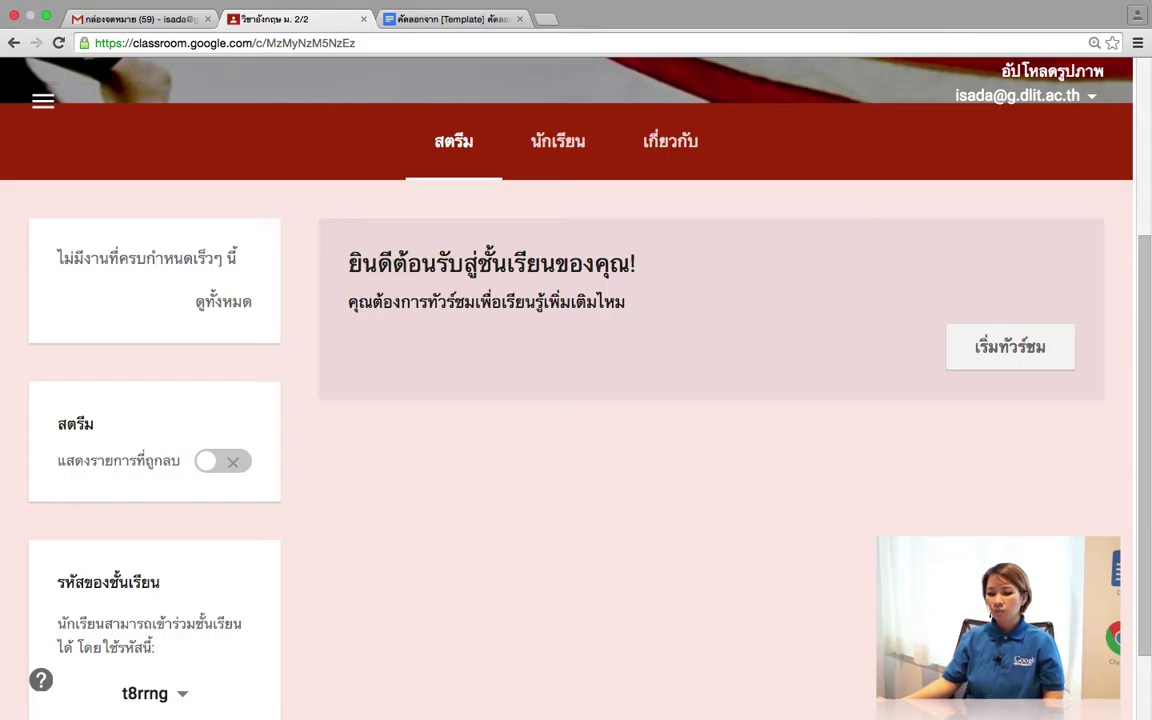
pyautogui.moveTo(1070, 570)
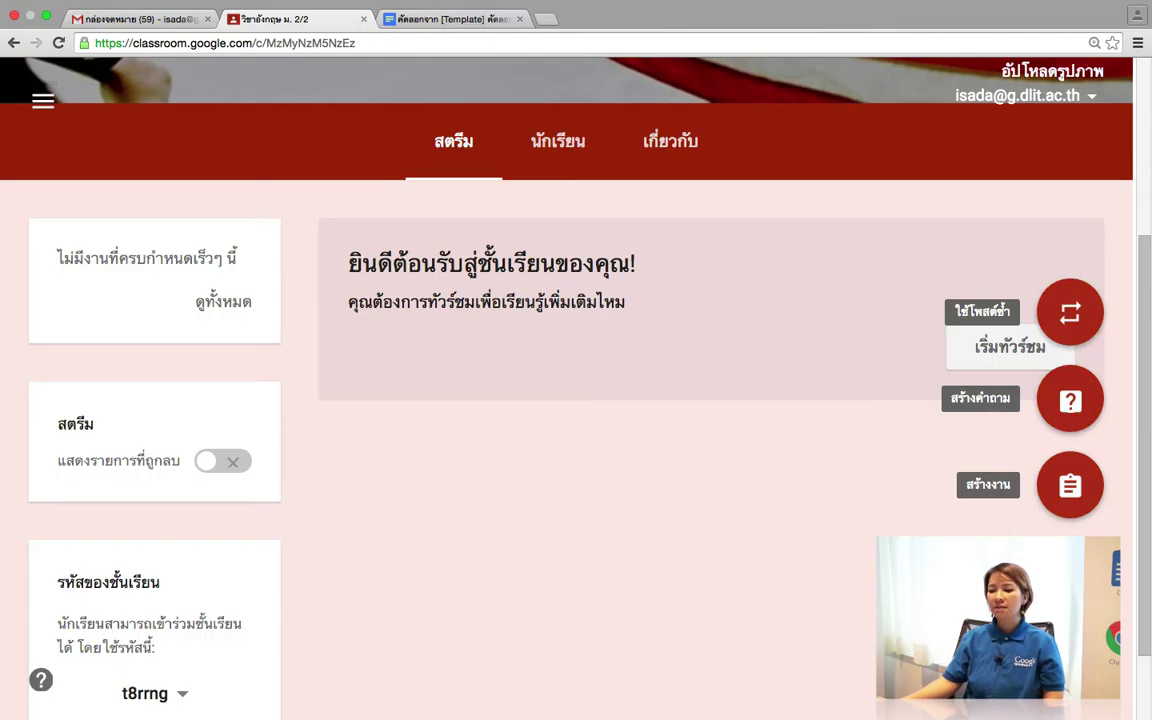
pyautogui.click(1070, 570)
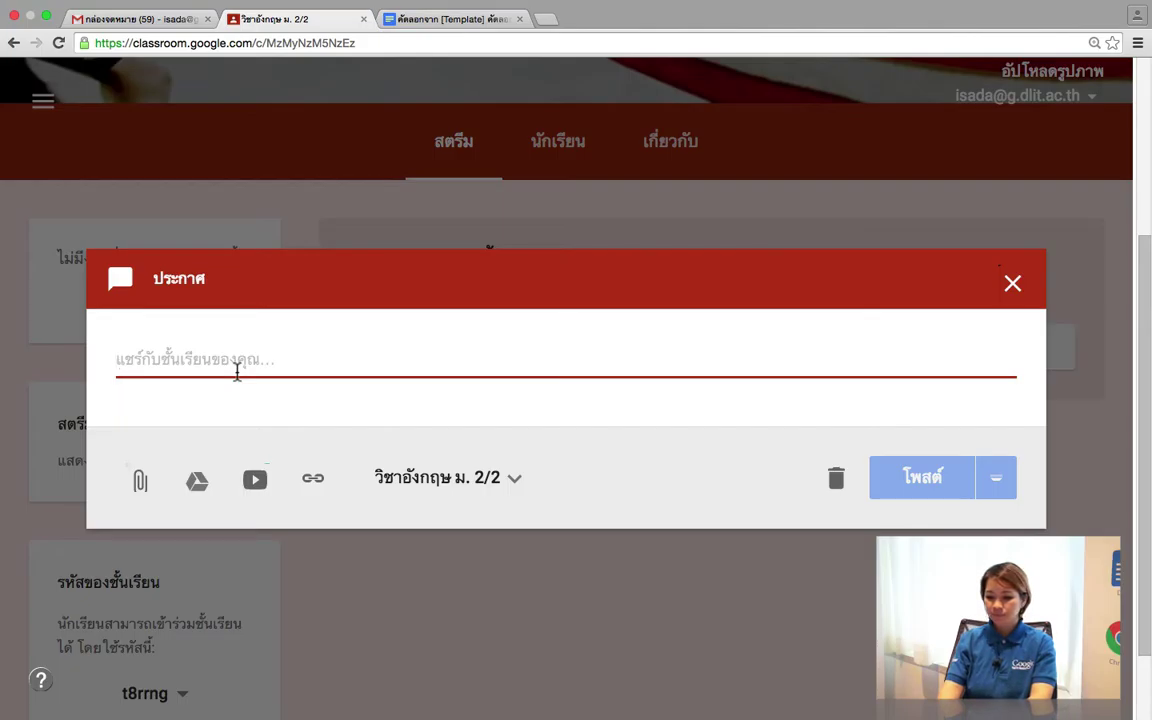
pyautogui.write('ri')
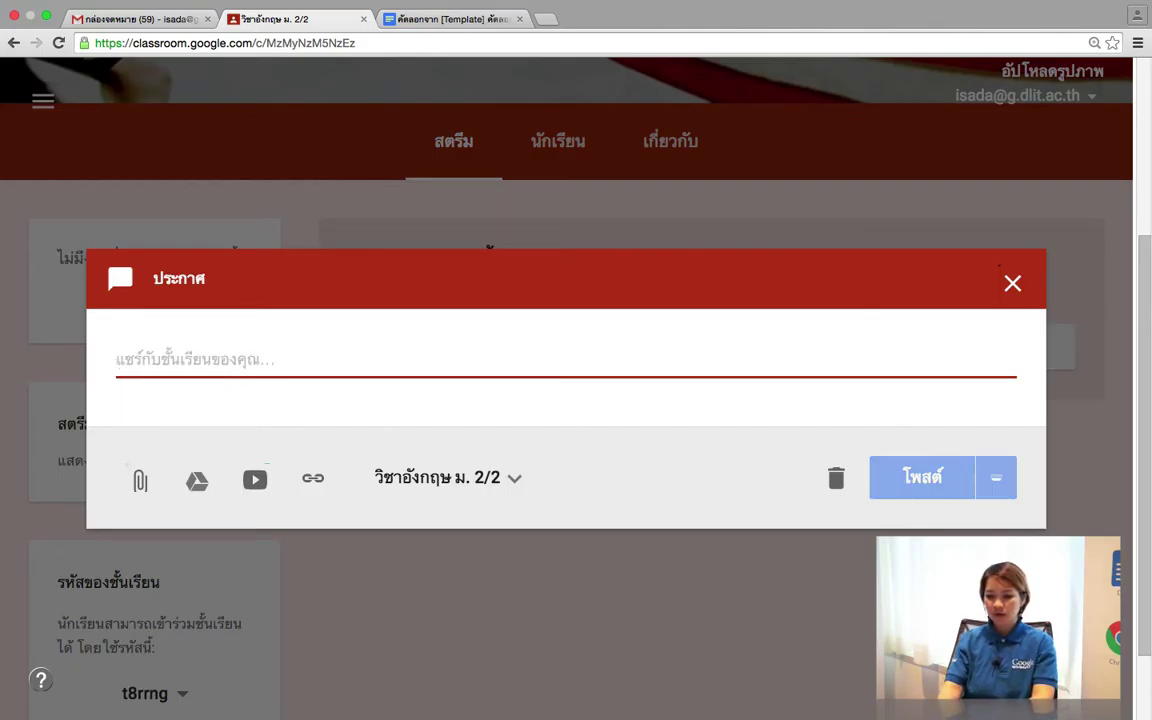
pyautogui.write('ส')
pyautogui.press('BackSpace')
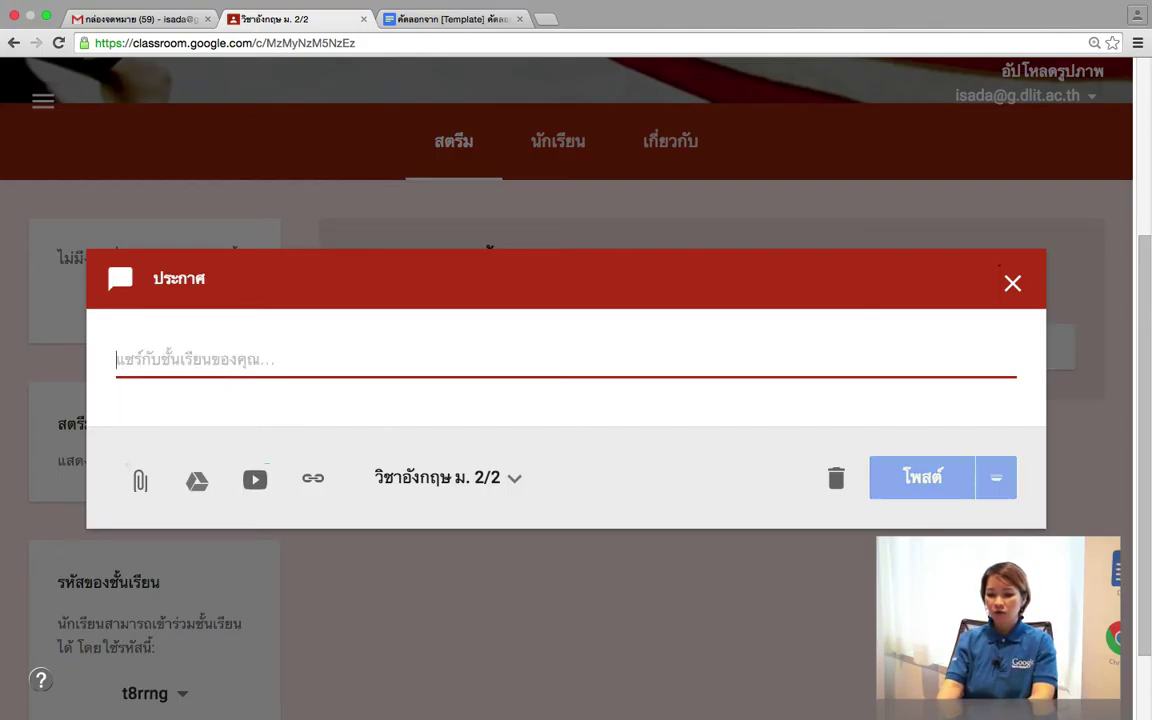
pyautogui.write('Tomorrow I will n')
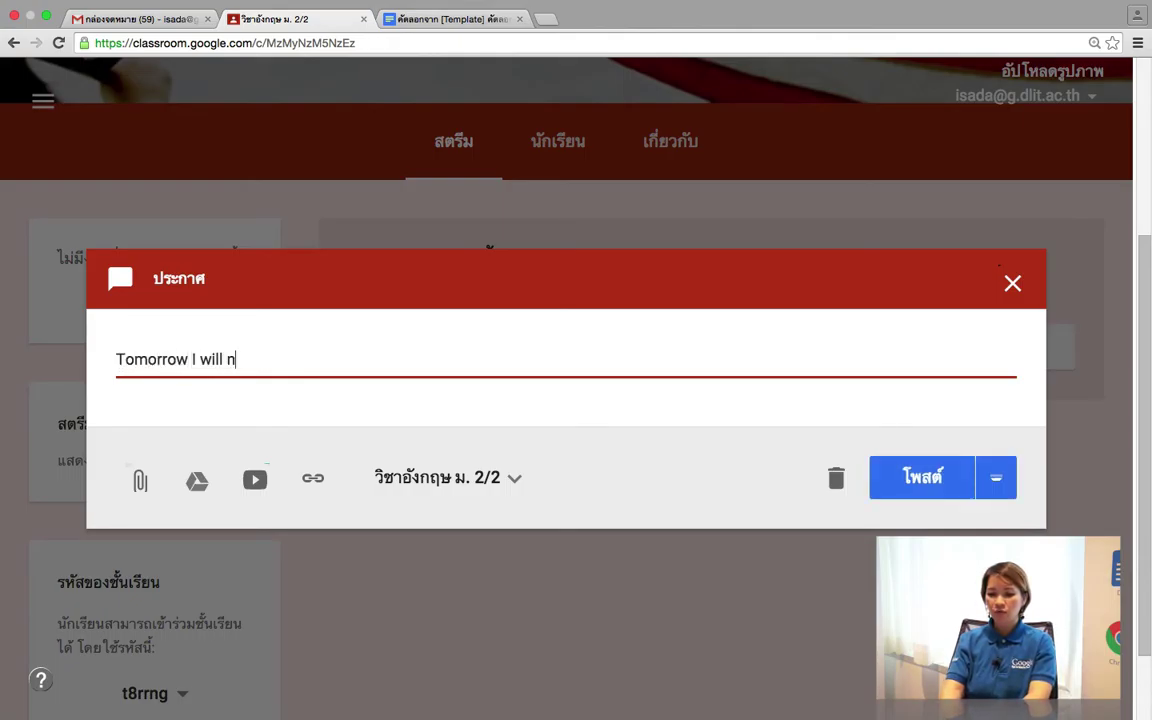
pyautogui.write('ot come to schoo')
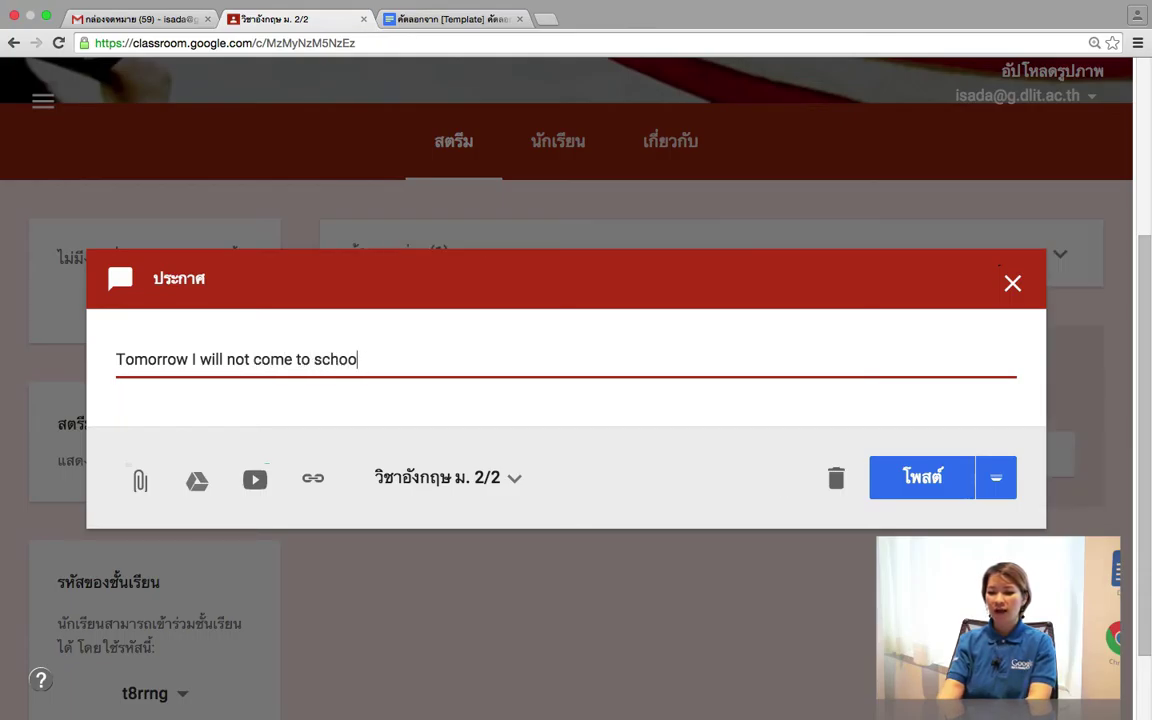
pyautogui.write('l')
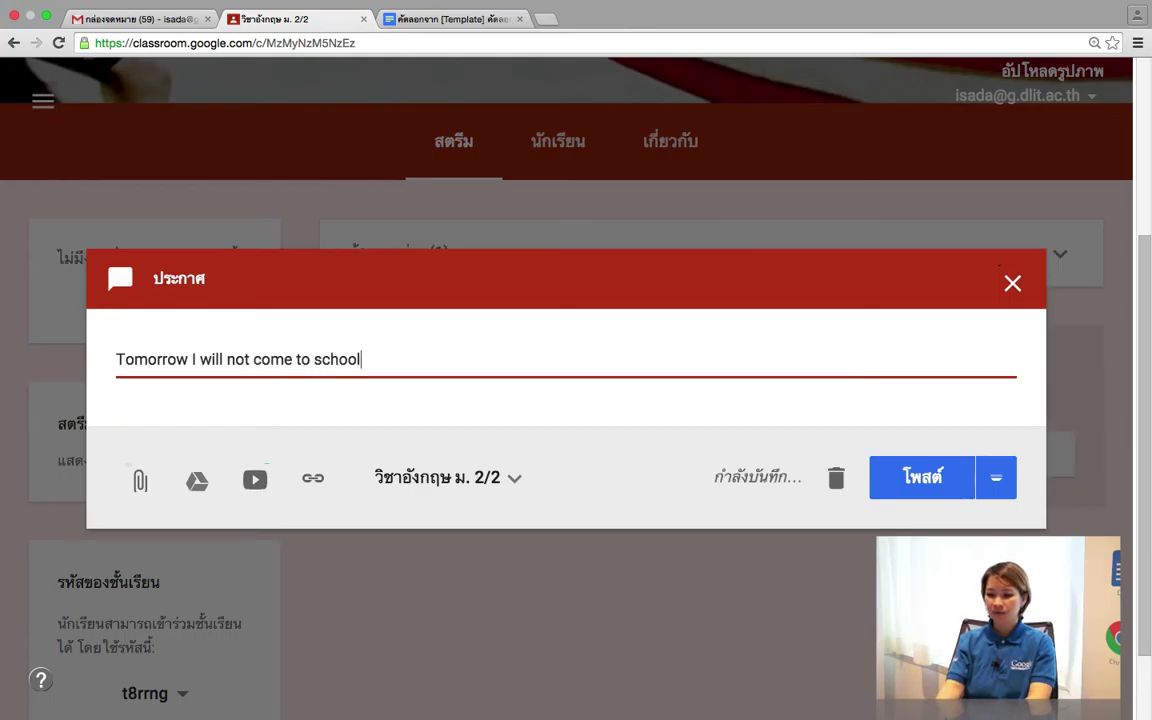
pyautogui.write(', please do your home wo')
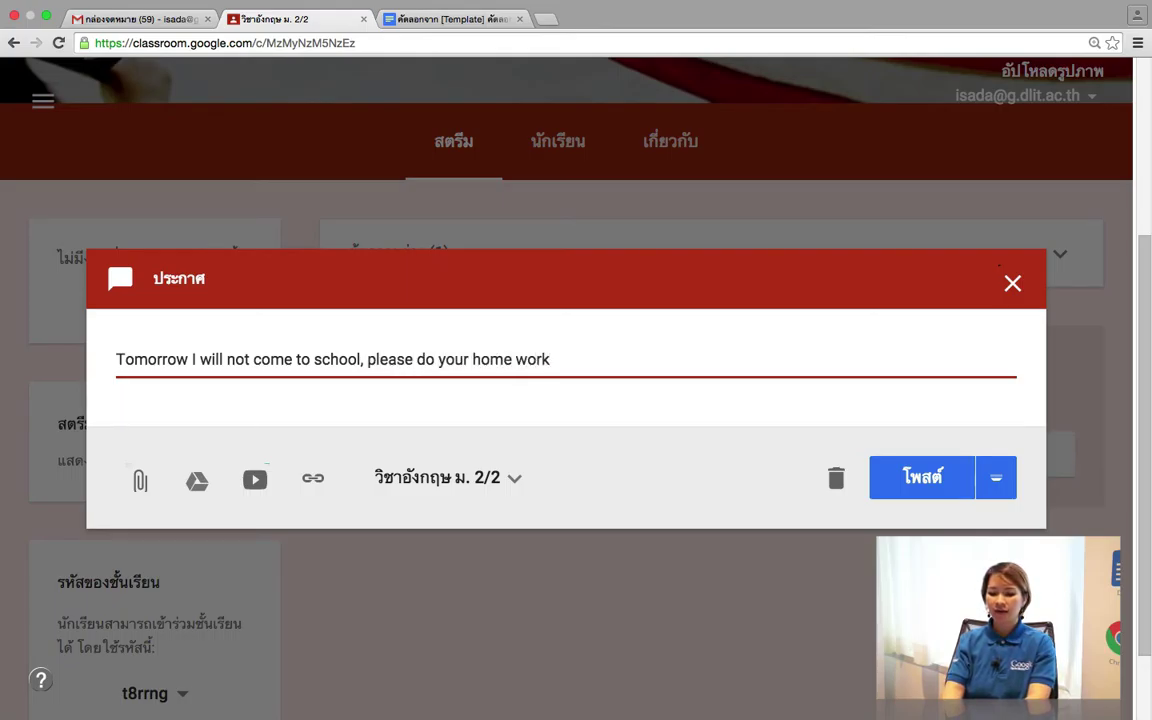
pyautogui.write('rk that assig')
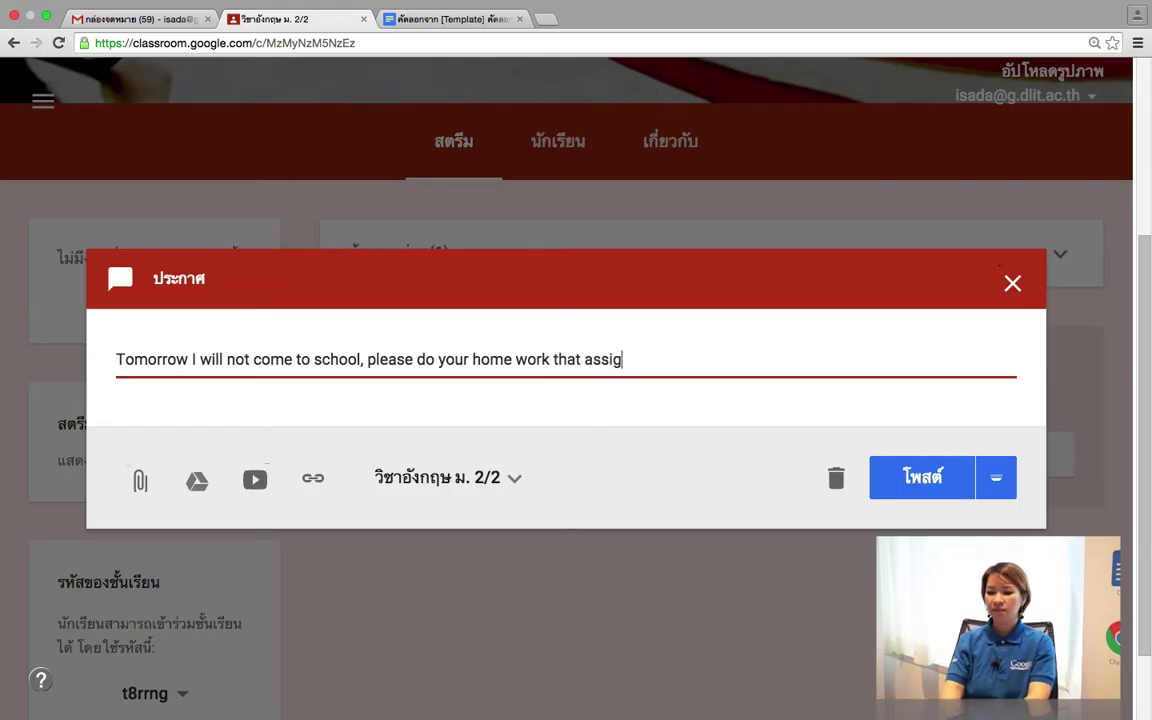
pyautogui.write('n.')
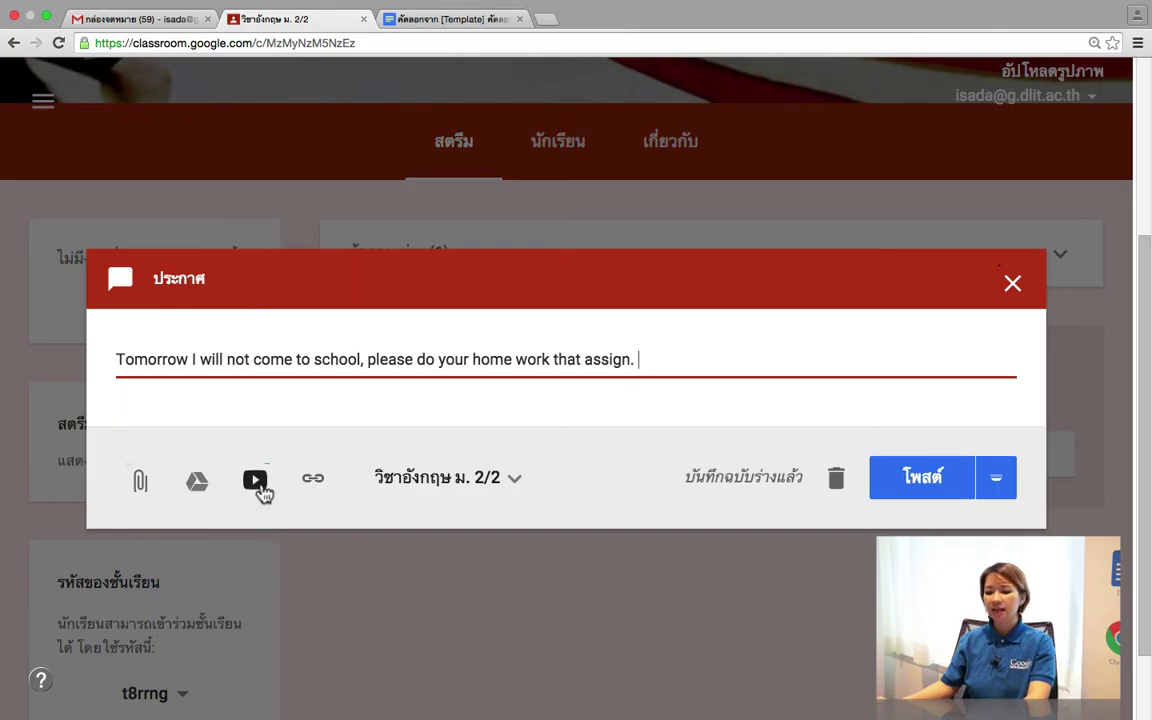
pyautogui.click(932, 492)
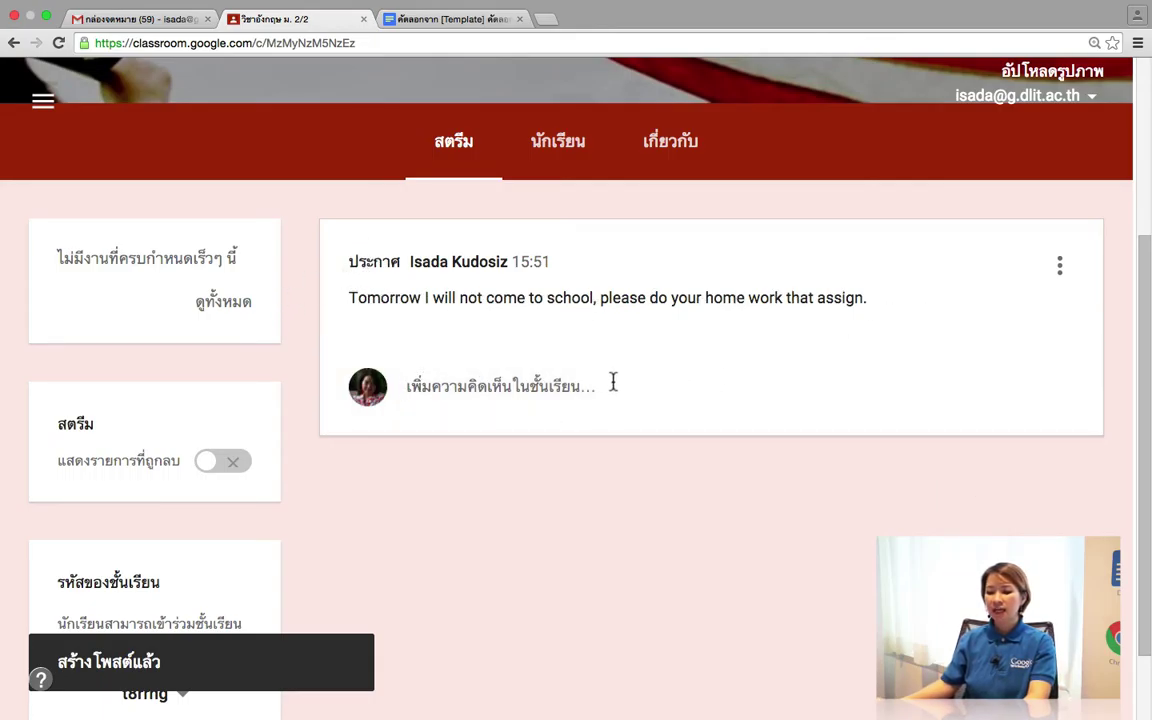
# - Open the class comment field below the posted announcement without entering a comment
pyautogui.scroll(-1, 612, 380)
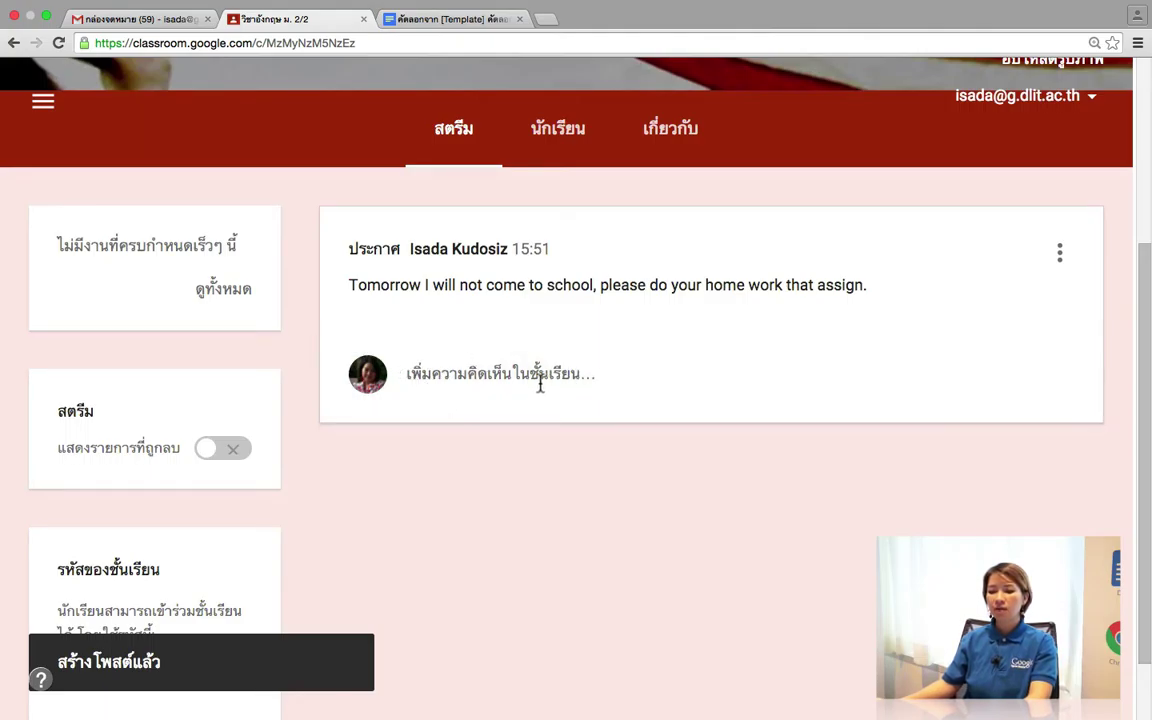
pyautogui.click(540, 383)
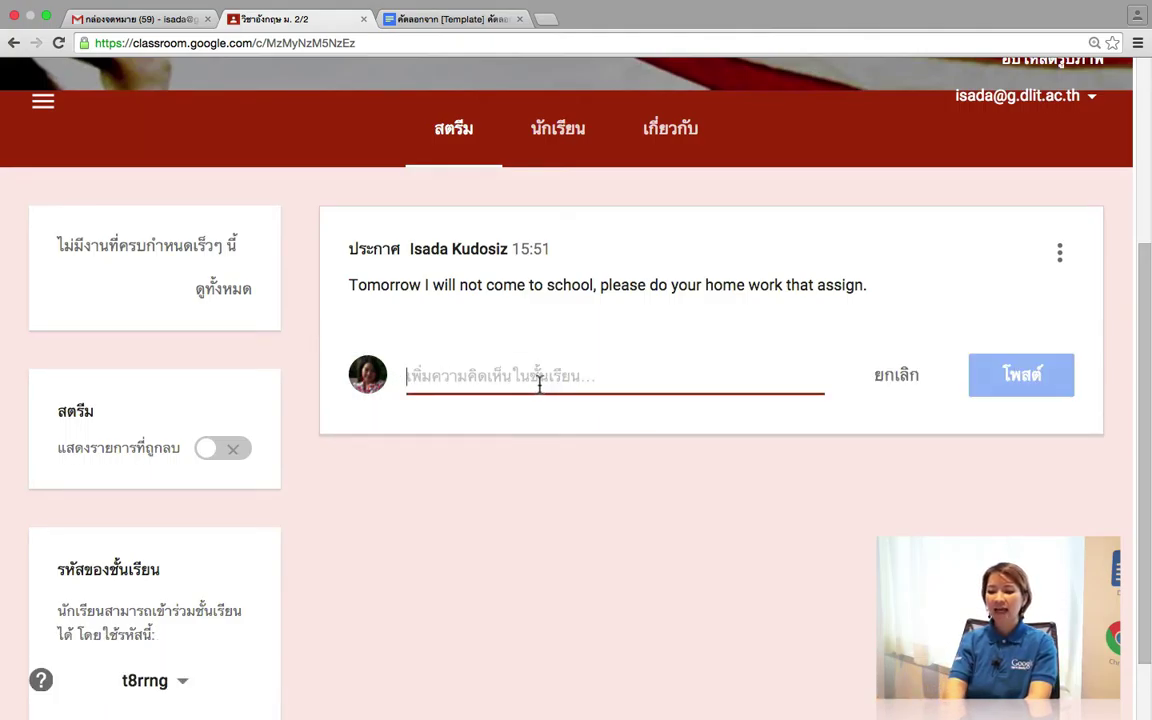
pyautogui.click(541, 541)
# - Start a new question (สร้างคำถาม) for the class titled "What does "CAT" mean?"
pyautogui.scroll(-2, 537, 540)
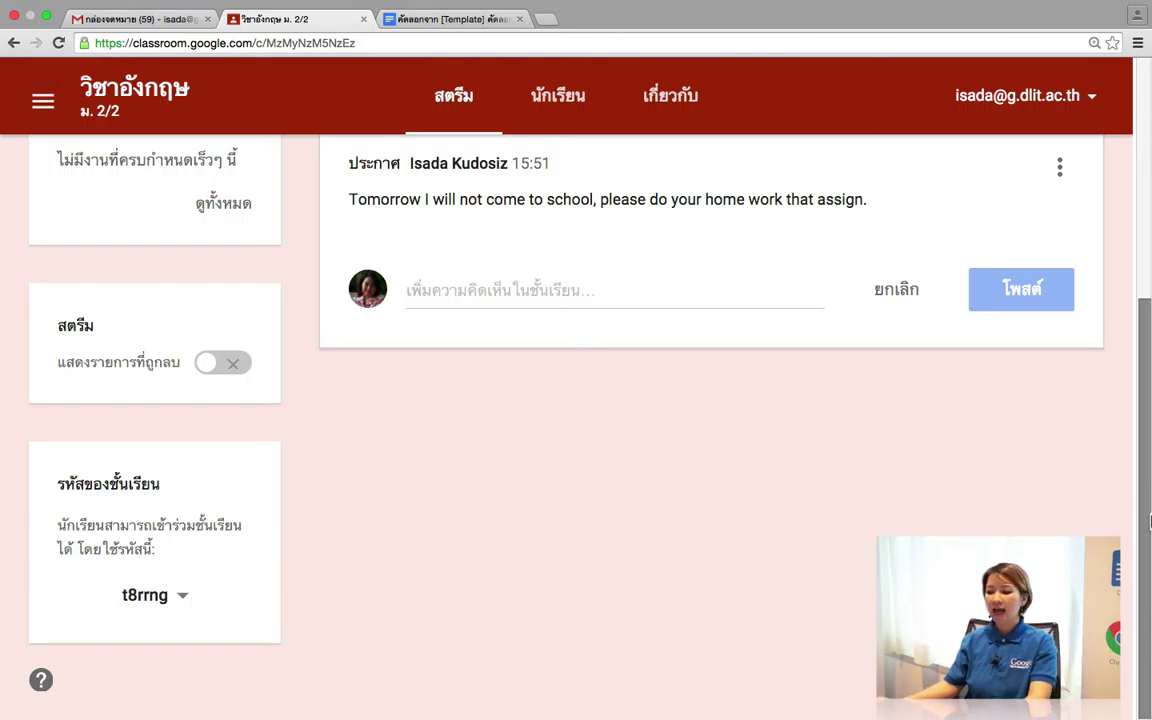
pyautogui.moveTo(1070, 570)
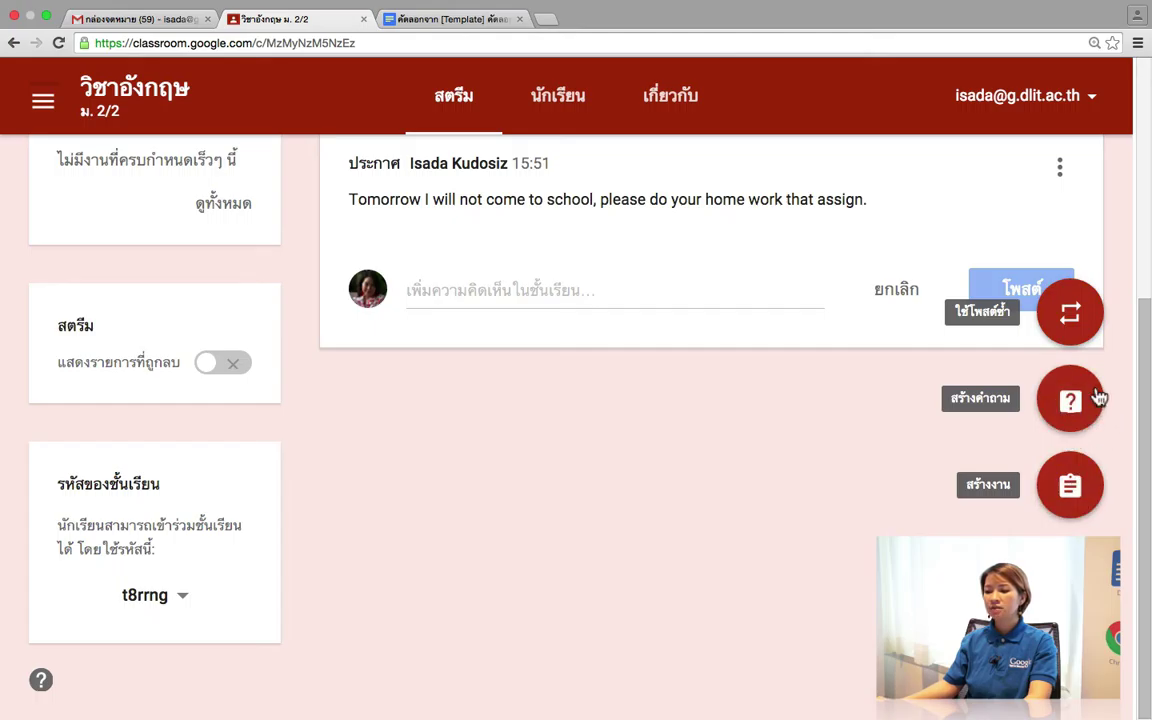
pyautogui.click(1075, 410)
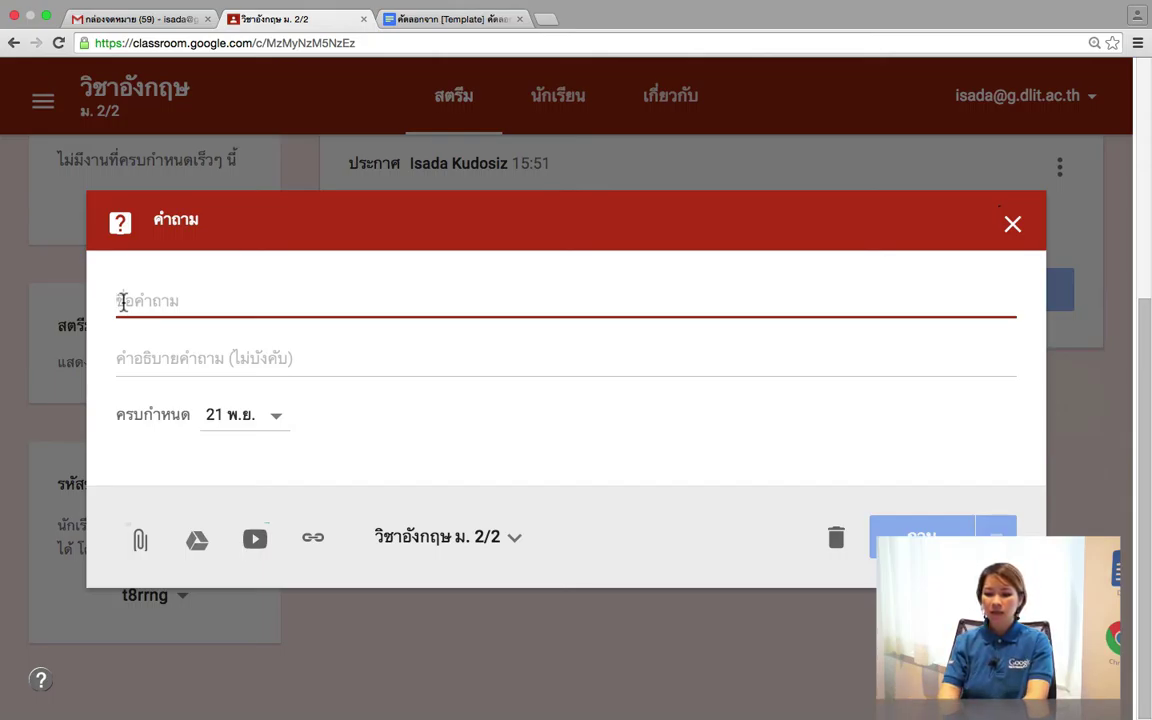
pyautogui.write('What is')
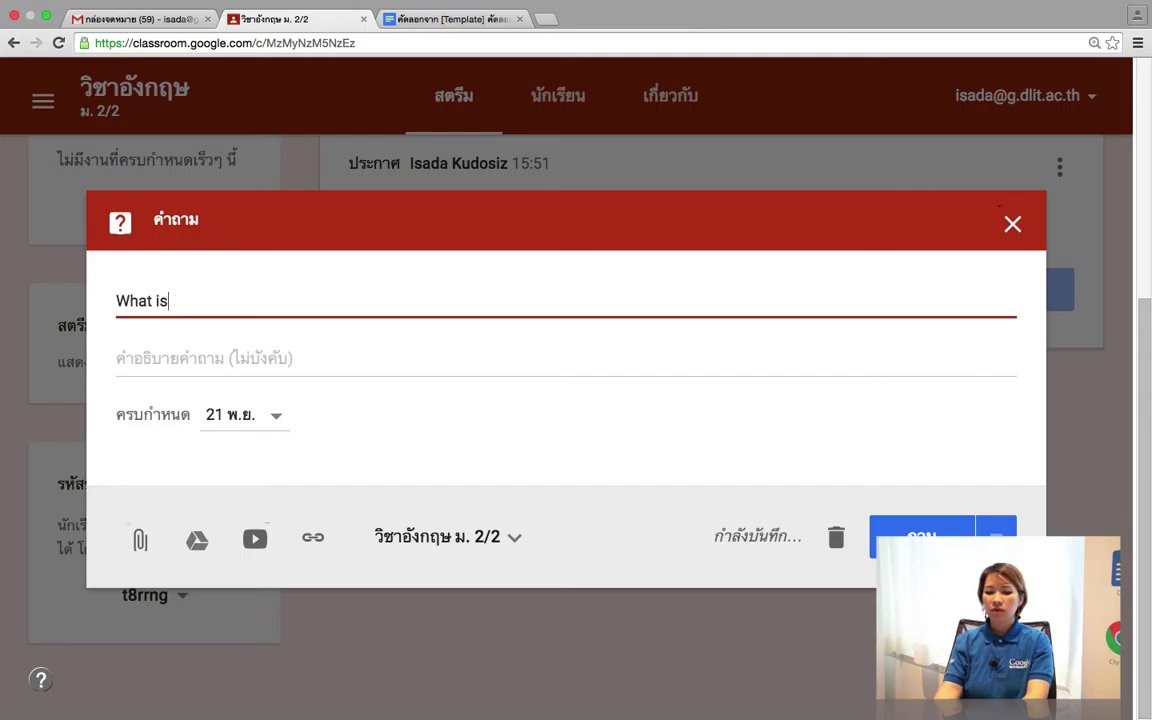
pyautogui.press('BackSpace')
pyautogui.press('BackSpace')
pyautogui.press('BackSpace')
pyautogui.press('BackSpace')
pyautogui.write('doe')
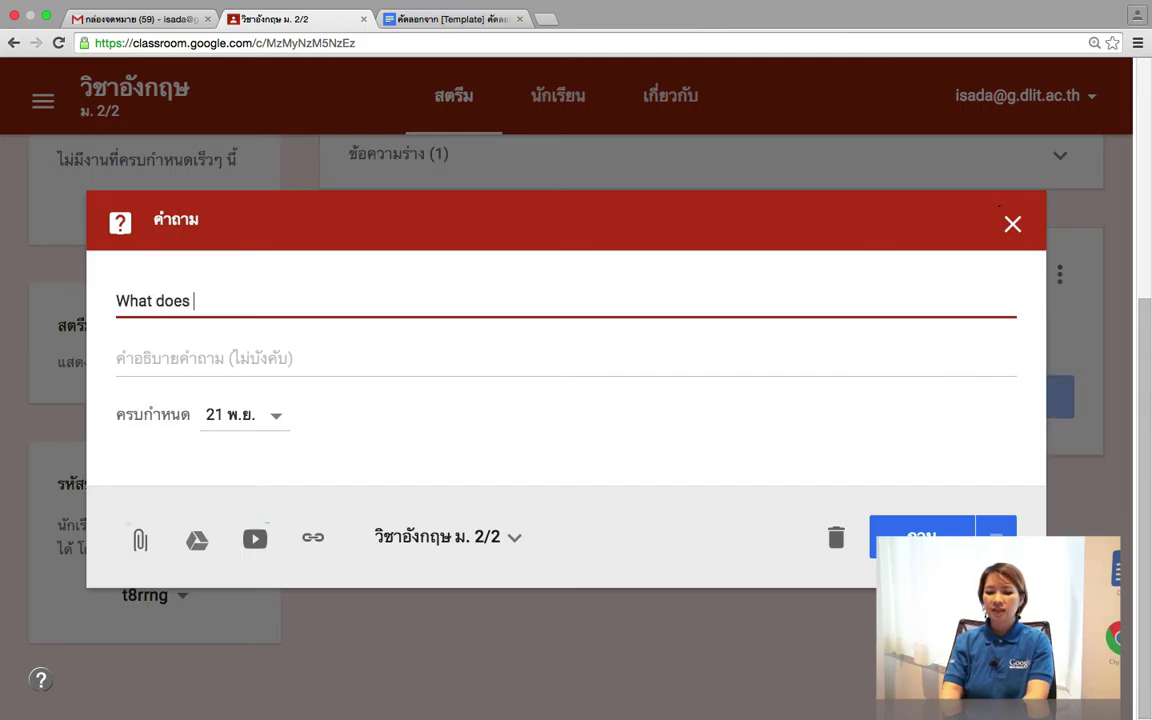
pyautogui.write('s "')
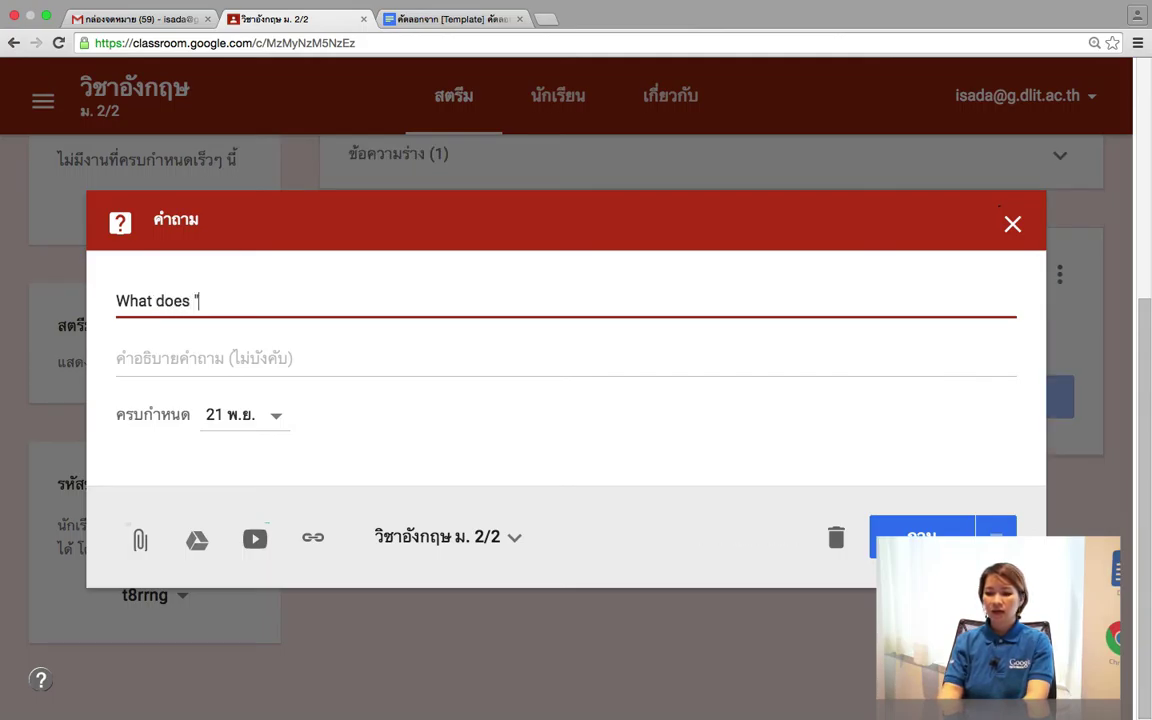
pyautogui.write('CAT" mean?')
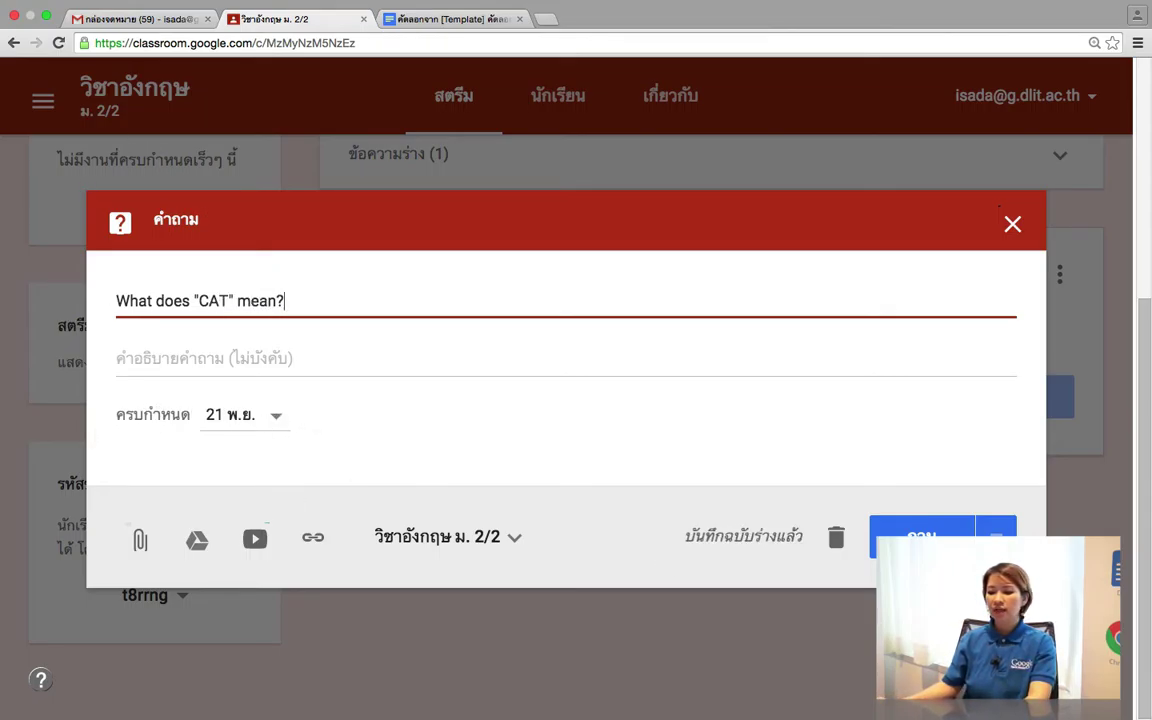
# - Post the question with students allowed to view and reply to others' answers but not edit theirs, and review it in the stream
pyautogui.click(255, 530)
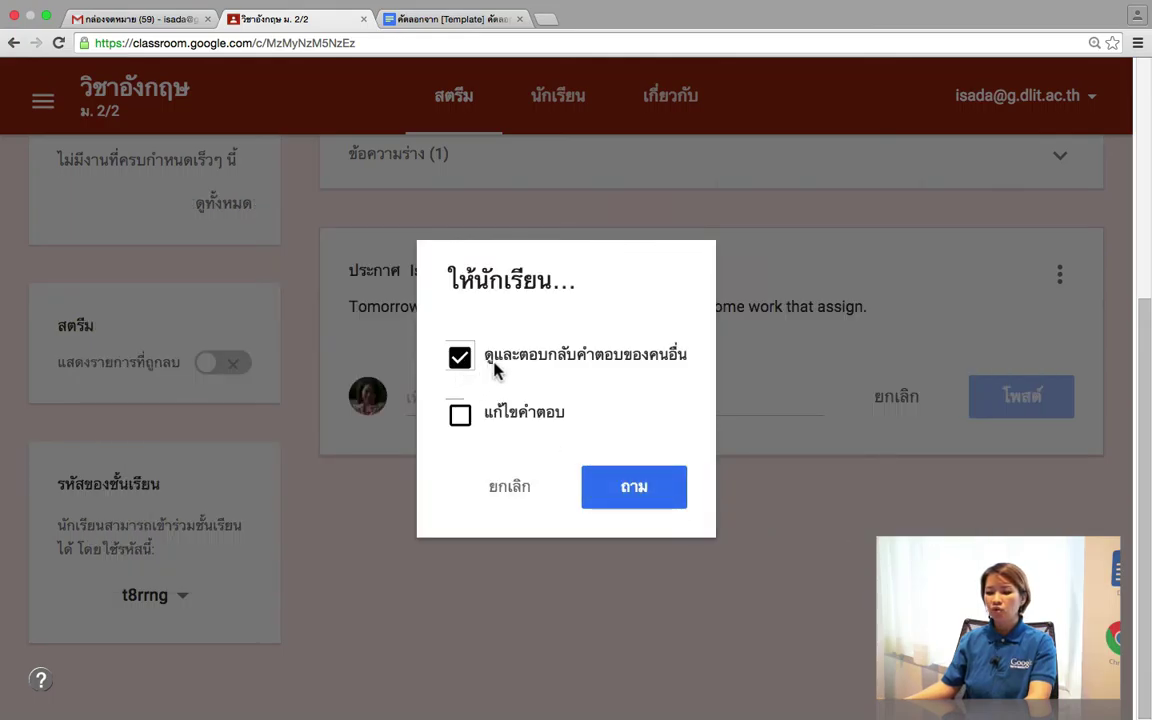
pyautogui.click(634, 488)
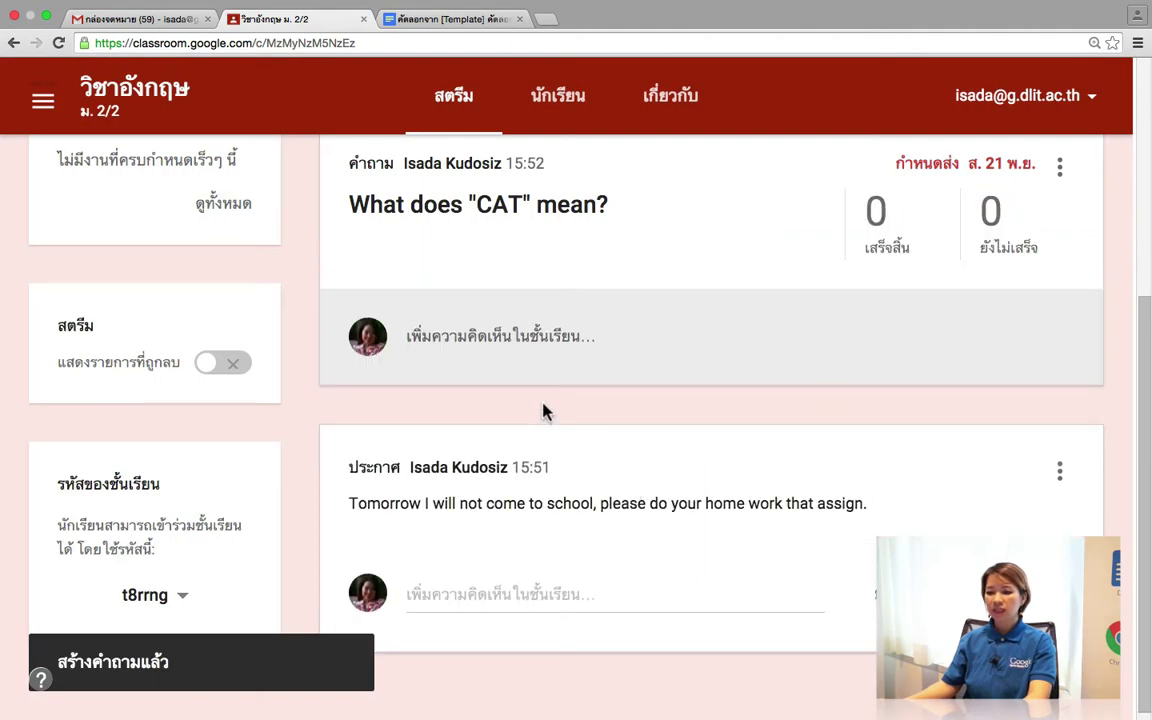
pyautogui.scroll(2, 543, 413)
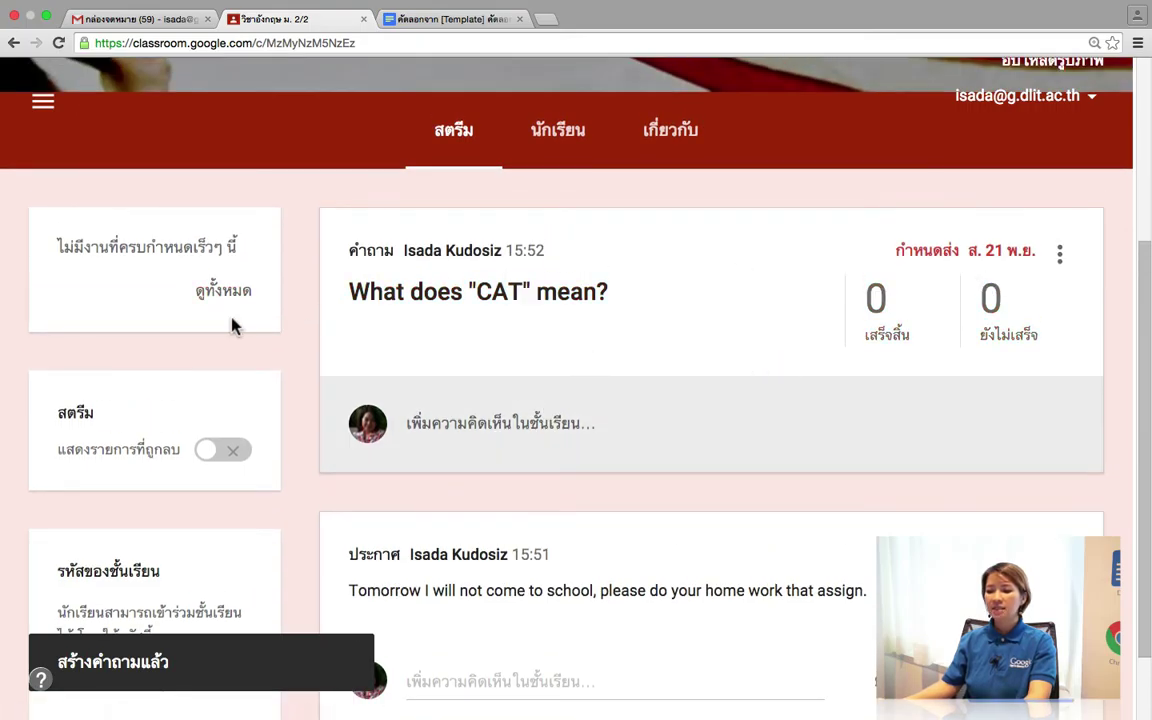
pyautogui.click(462, 463)
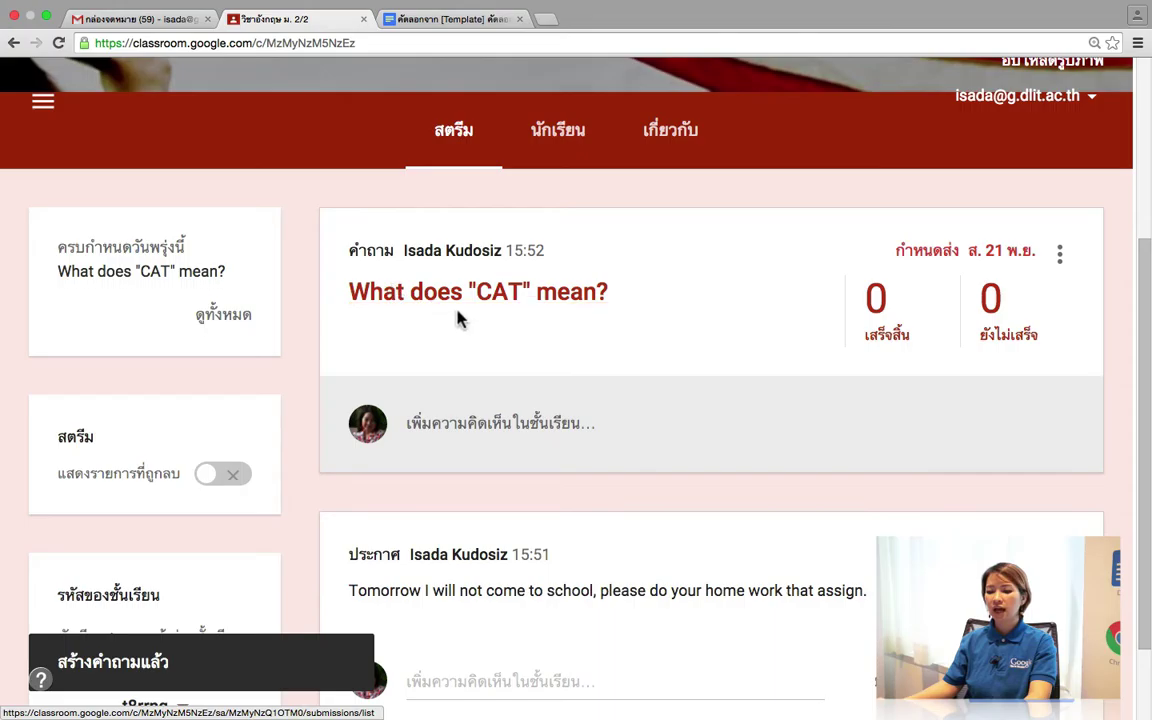
pyautogui.scroll(-2, 520, 450)
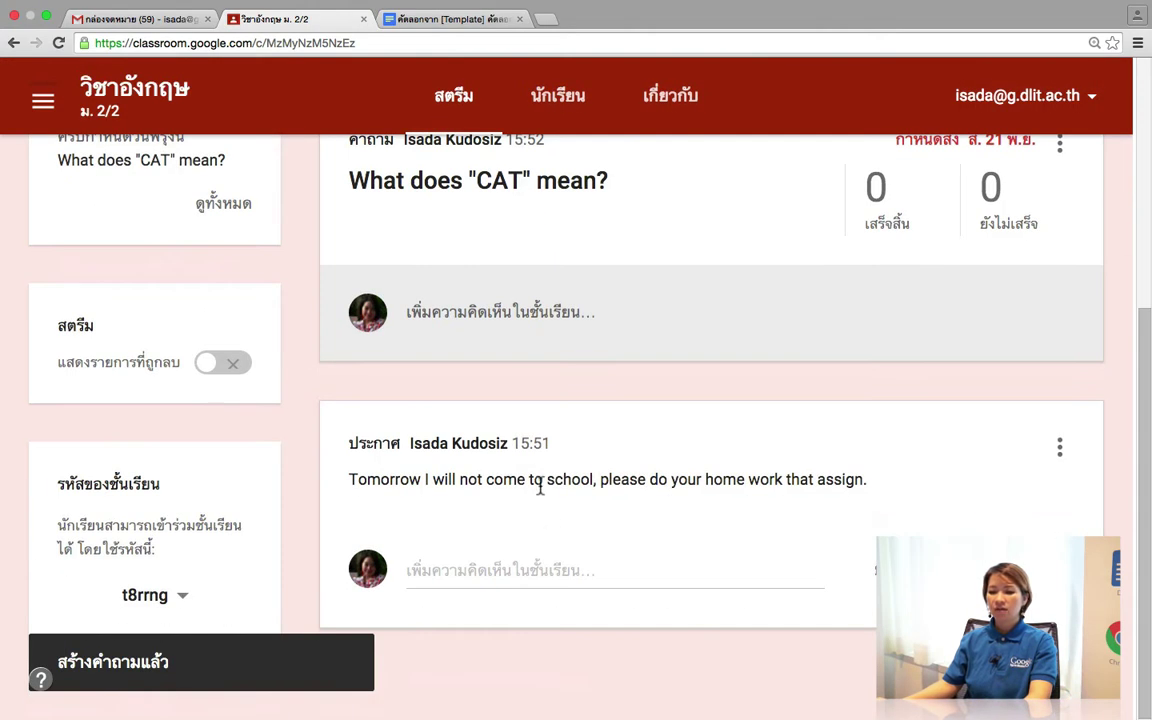
# - Open the English class's student list (นักเรียน), highlight the class join code and view the options for student posting and commenting
pyautogui.scroll(5, 537, 490)
pyautogui.scroll(-3, 535, 488)
pyautogui.scroll(3, 535, 490)
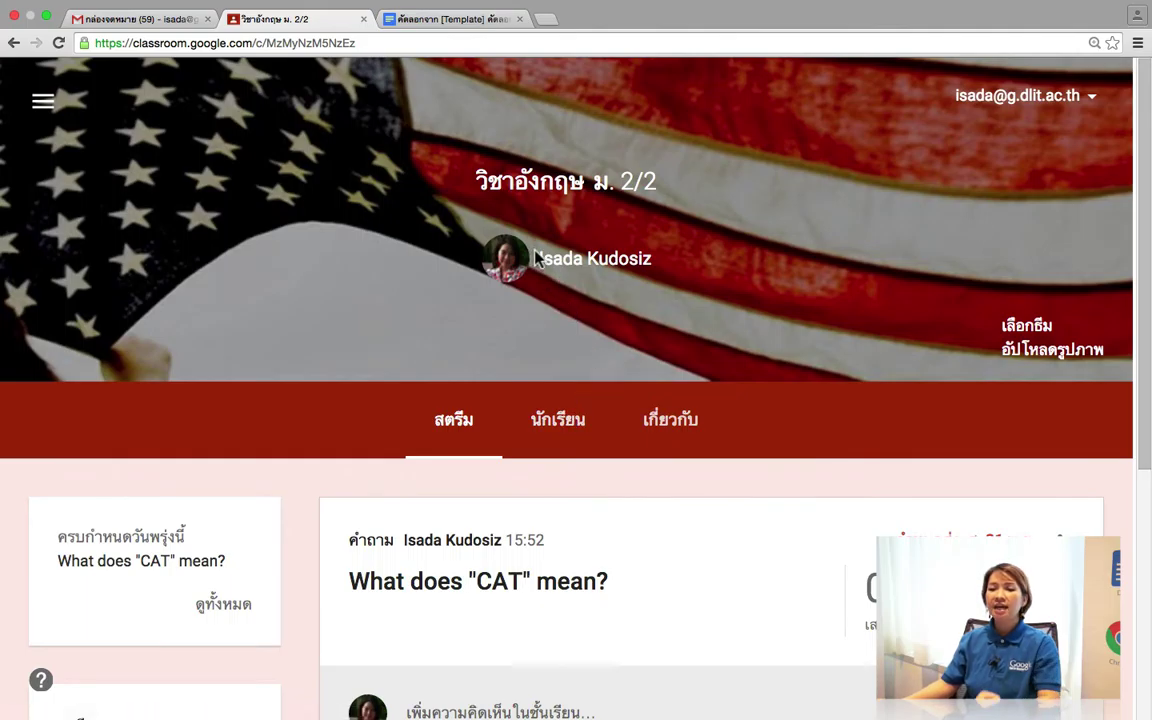
pyautogui.click(558, 428)
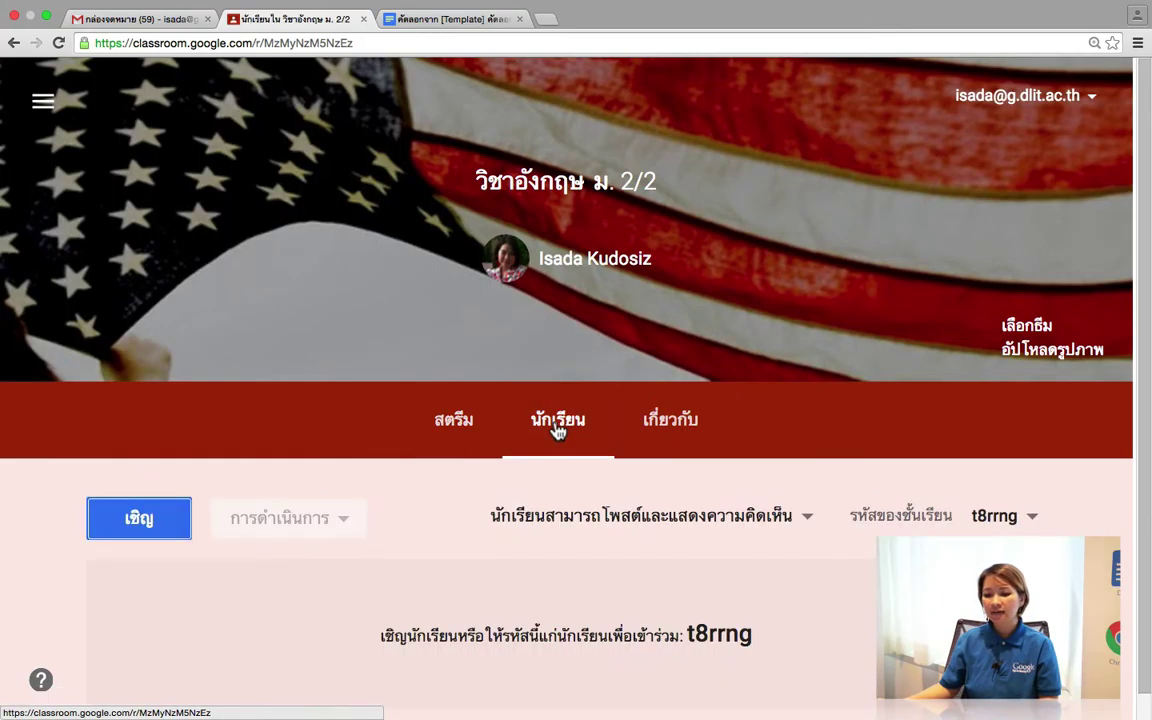
pyautogui.scroll(-1, 558, 440)
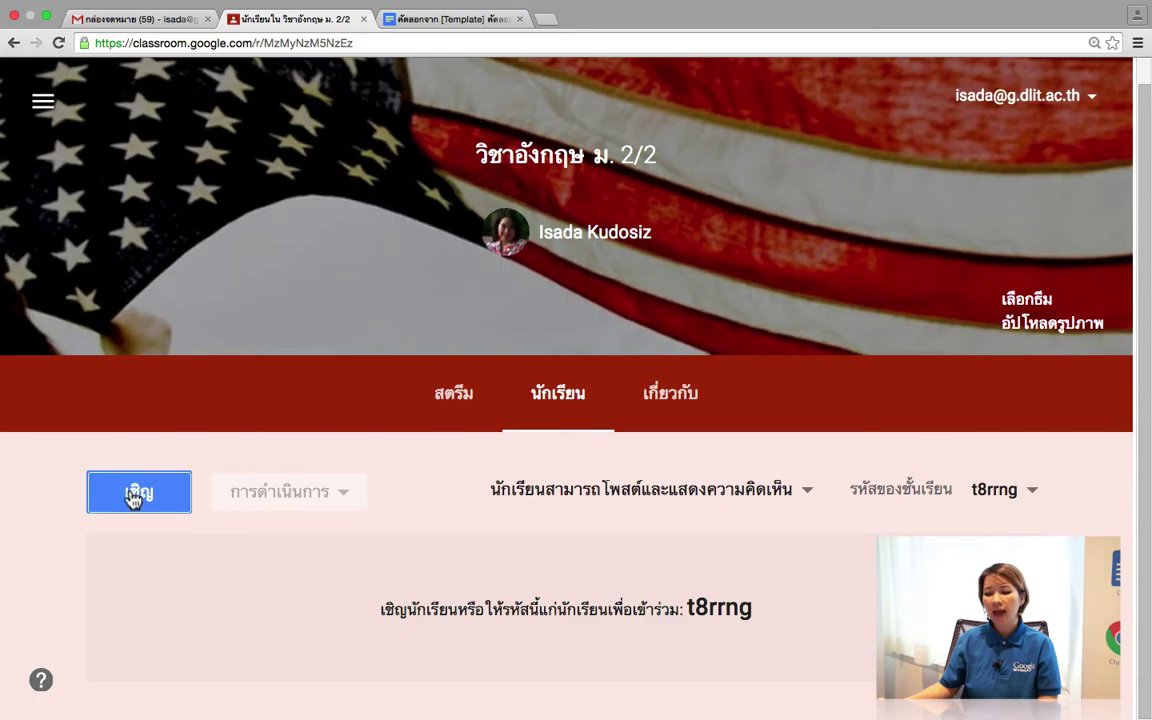
pyautogui.moveTo(752, 607); pyautogui.dragTo(687, 620)
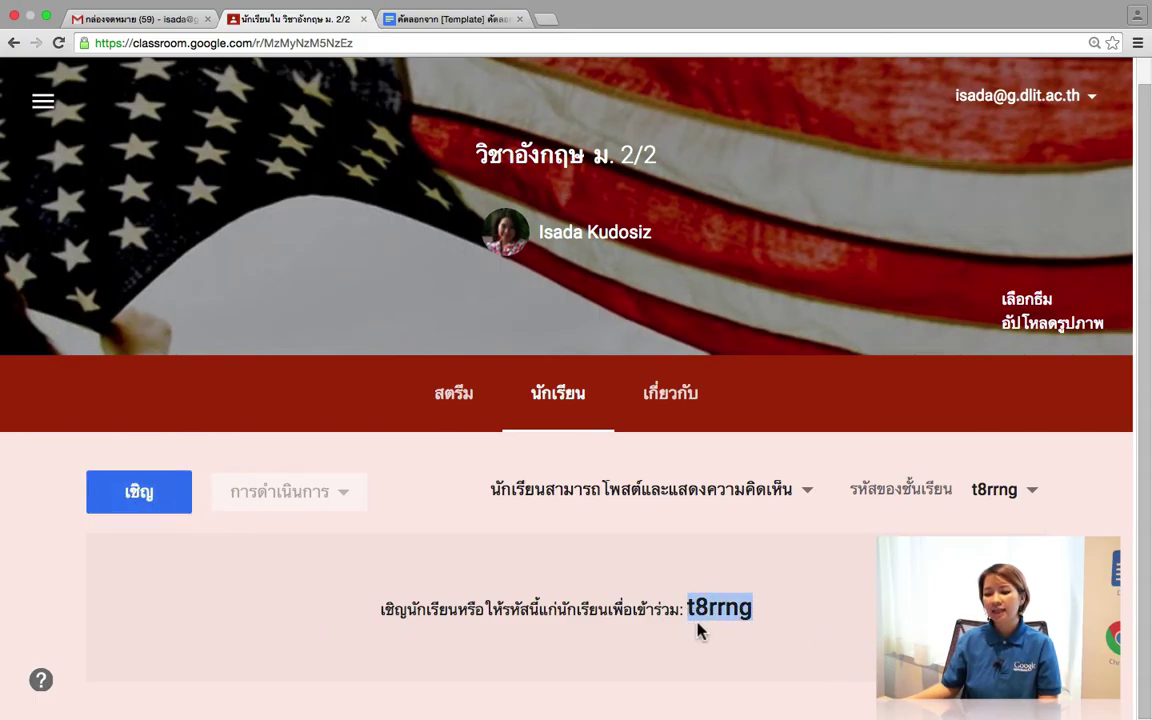
pyautogui.click(785, 496)
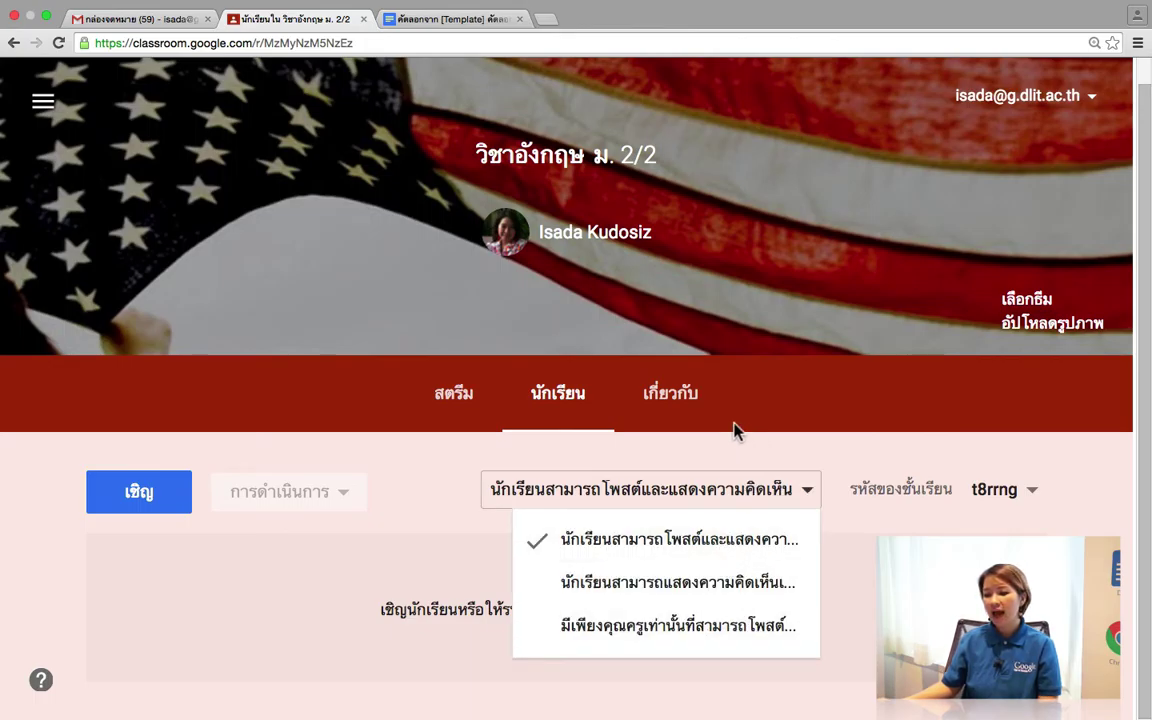
# - Examine the English class's information page (เกี่ยวกับ), including its optional title, description and room fields
pyautogui.click(677, 395)
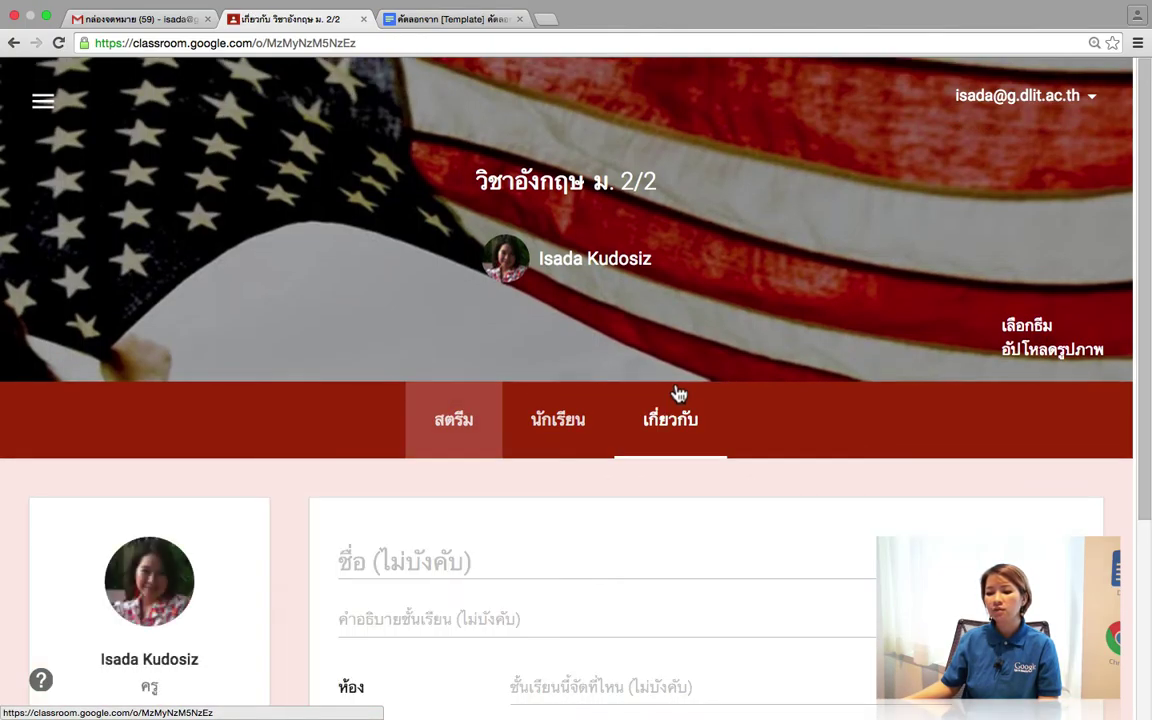
pyautogui.scroll(-4, 712, 463)
pyautogui.scroll(4, 712, 463)
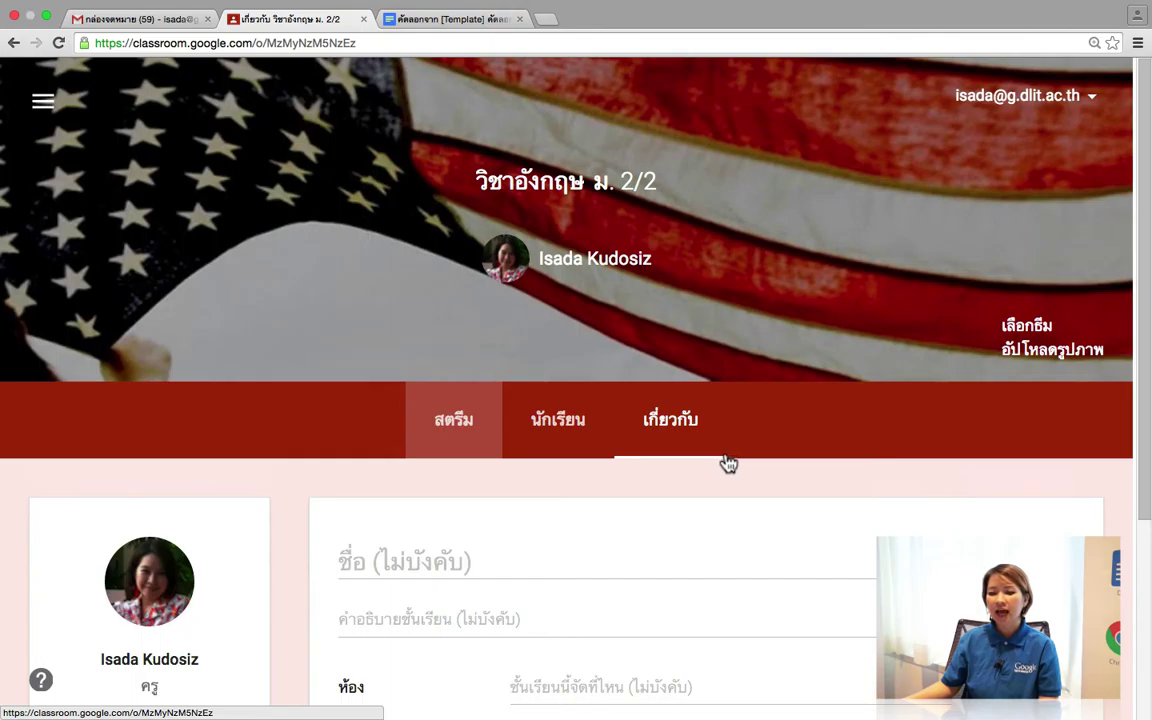
# - Return to the overview of all classes (ชั้นเรียน) and open the signed-in account's options
pyautogui.click(35, 105)
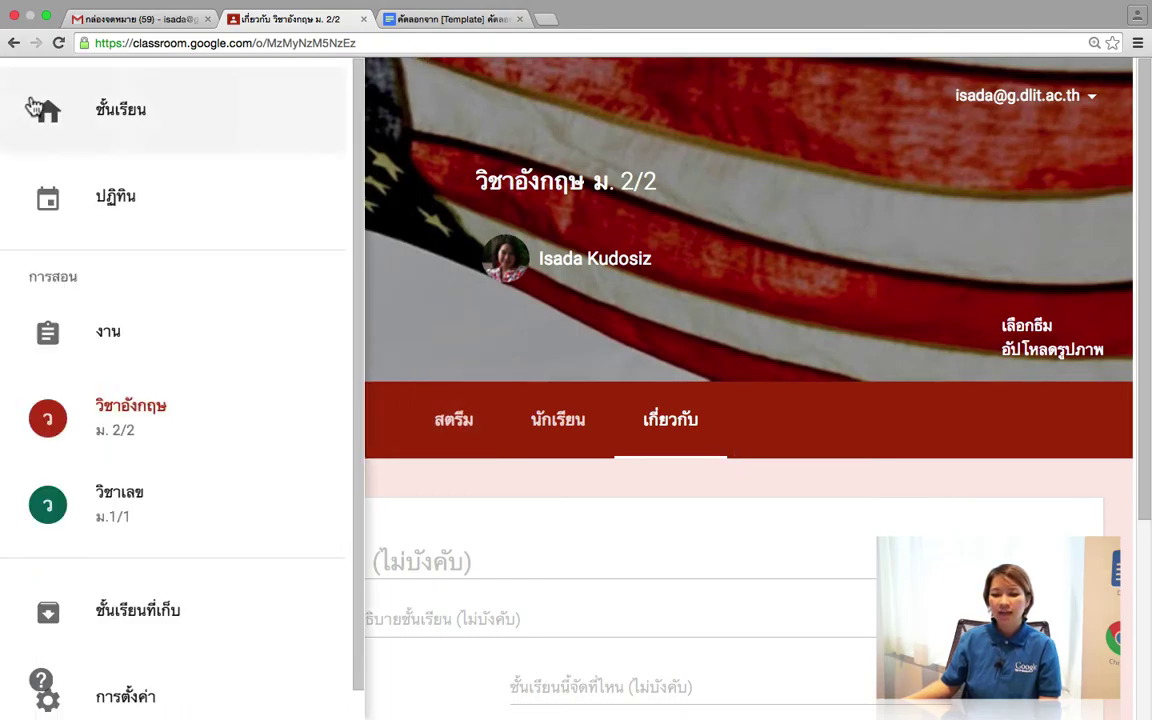
pyautogui.click(123, 121)
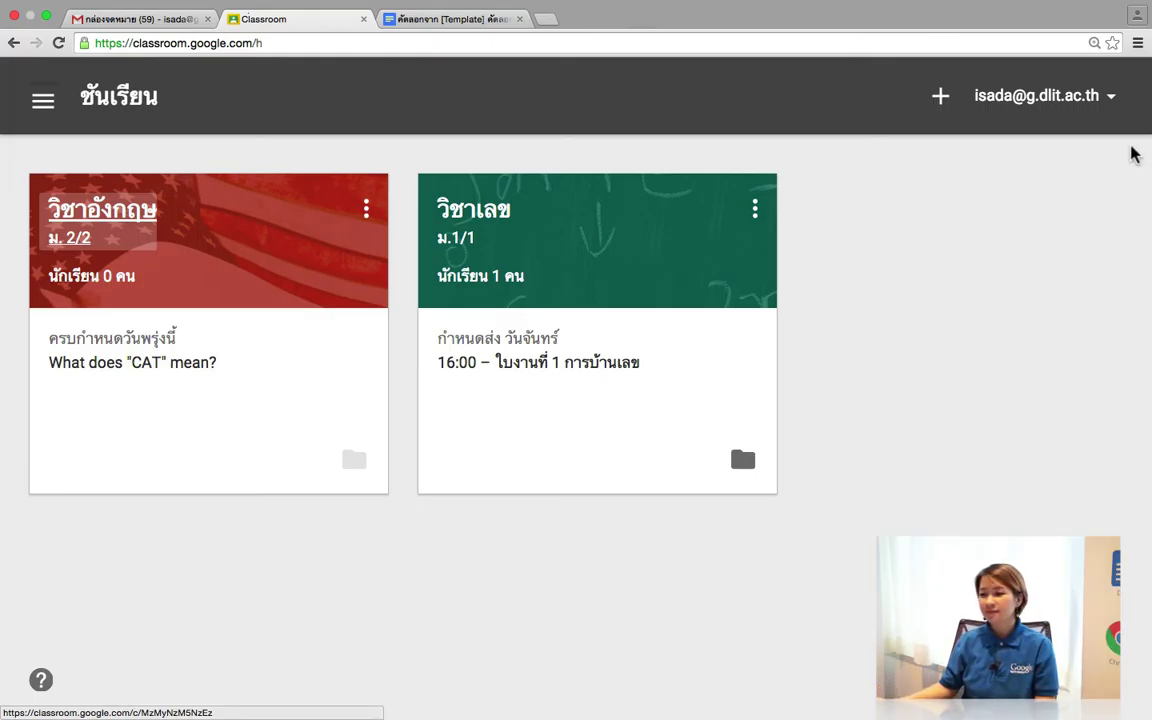
pyautogui.click(1110, 100)
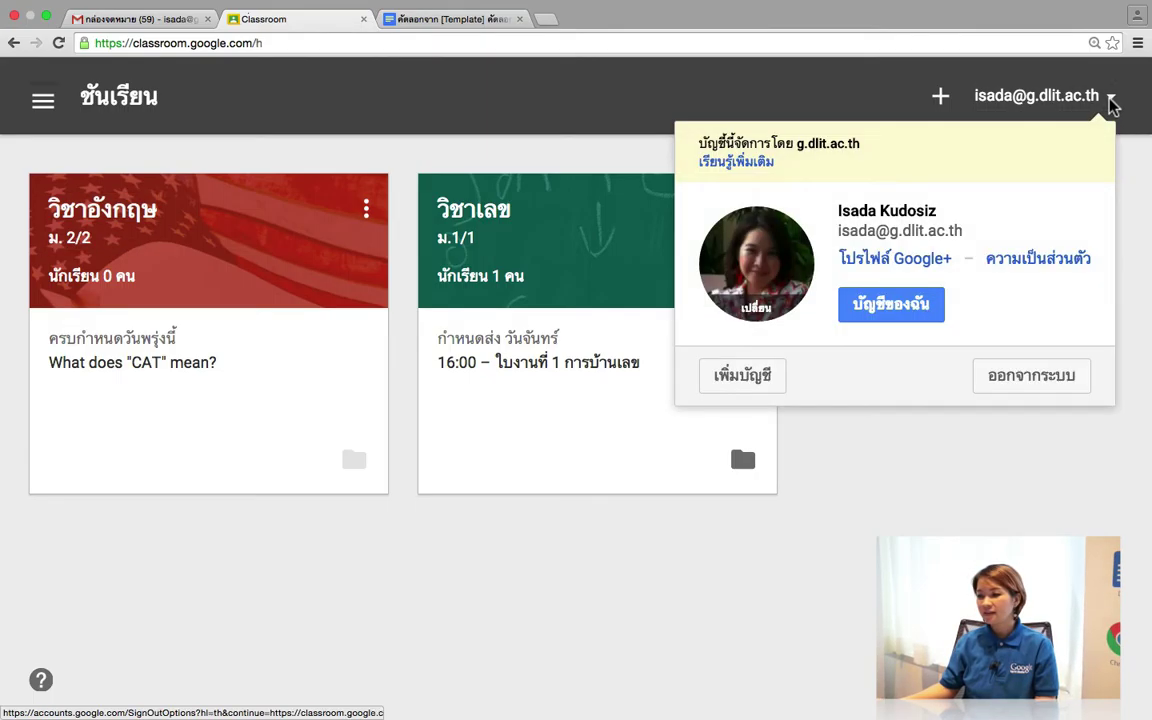